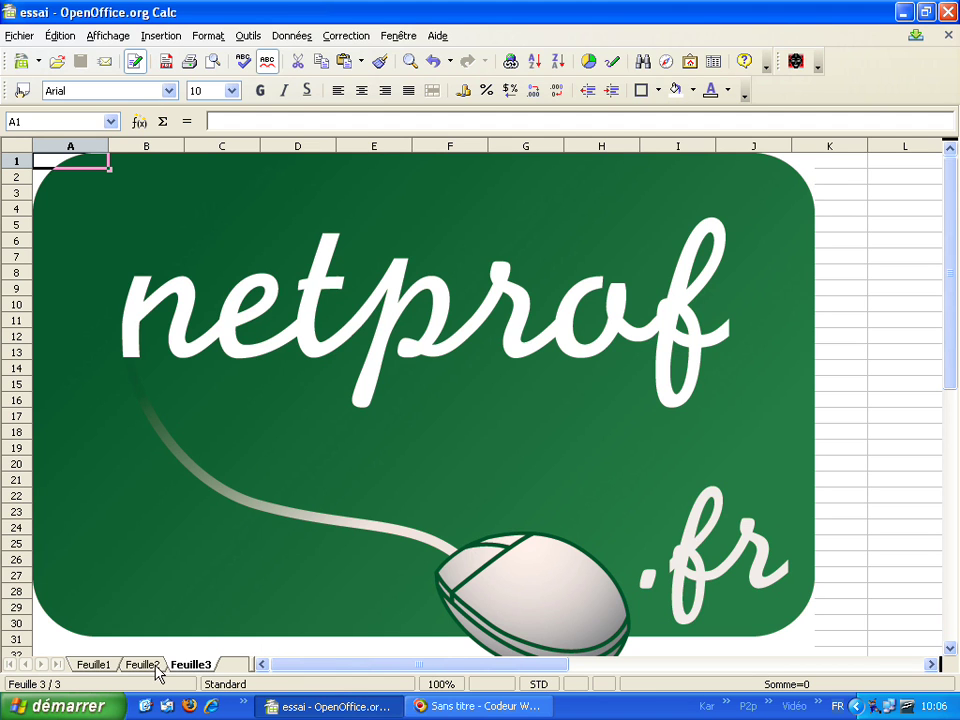
Switch to the sheet Feuille1 and select single cells one after another, including B2, D2, A1 and B1.
{"action": "left_click", "coordinate": [93, 664]}
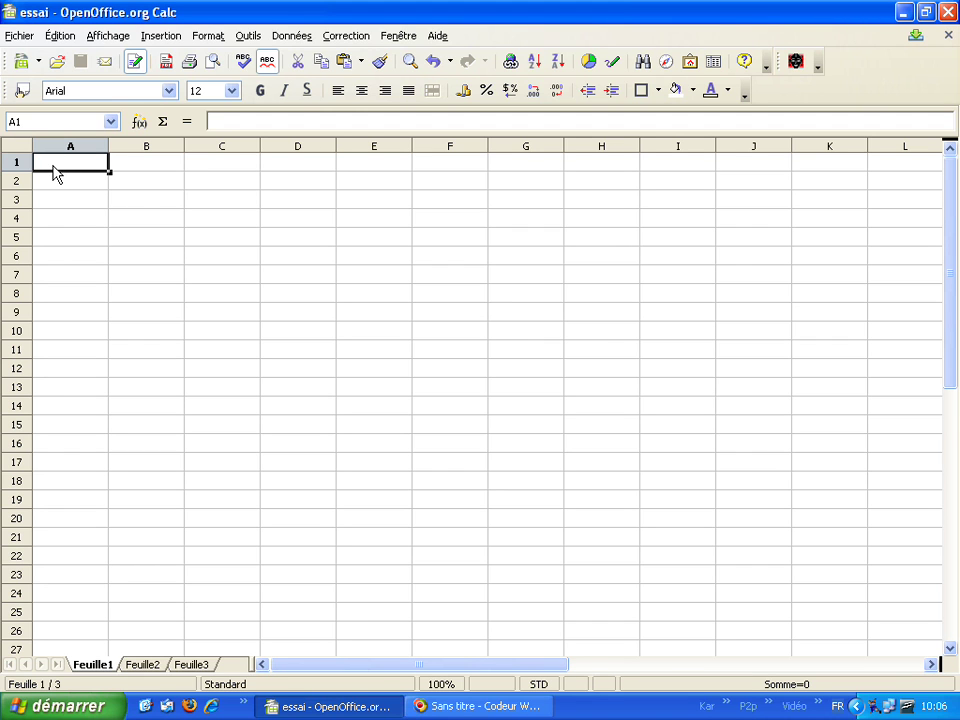
{"action": "left_click", "coordinate": [148, 183]}
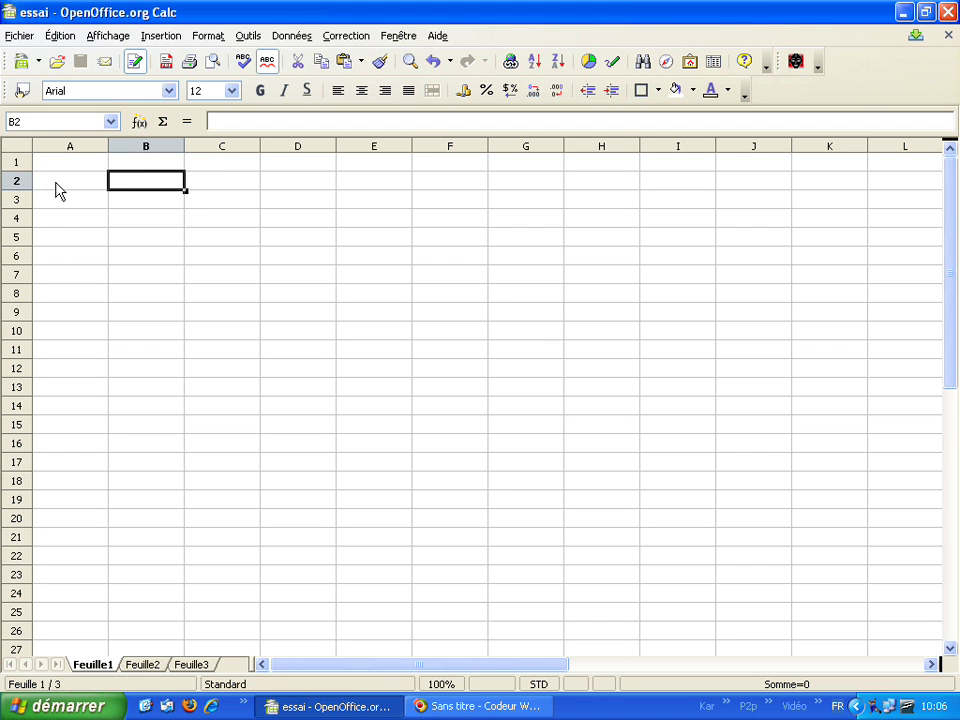
{"action": "left_click", "coordinate": [307, 186]}
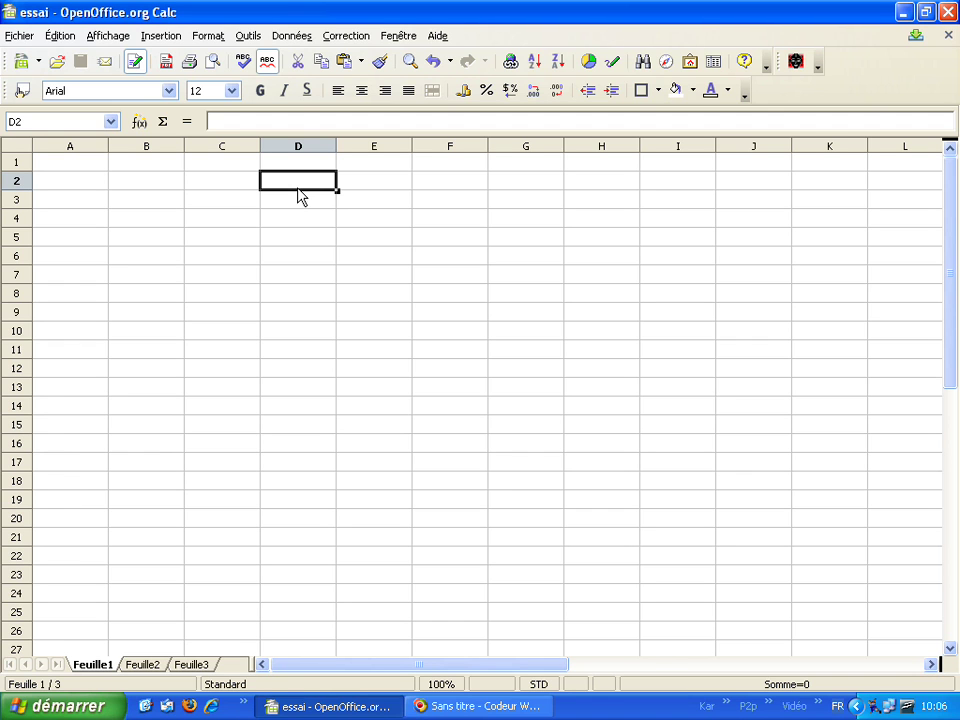
{"action": "left_click", "coordinate": [79, 168]}
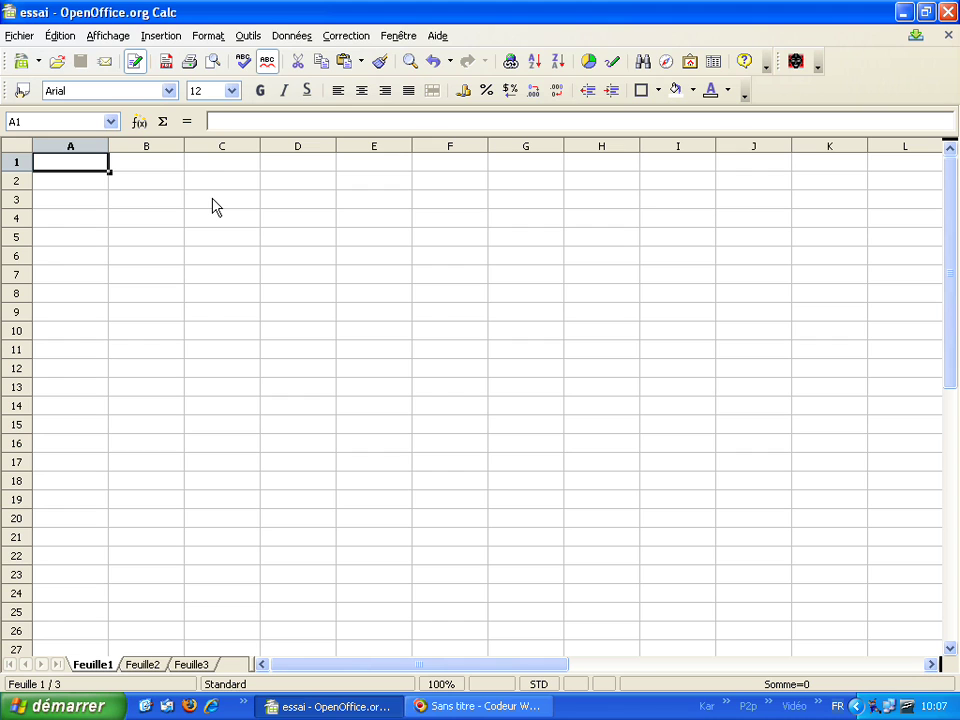
{"action": "left_click", "coordinate": [154, 181]}
{"action": "left_click", "coordinate": [89, 166]}
{"action": "left_click", "coordinate": [122, 166]}
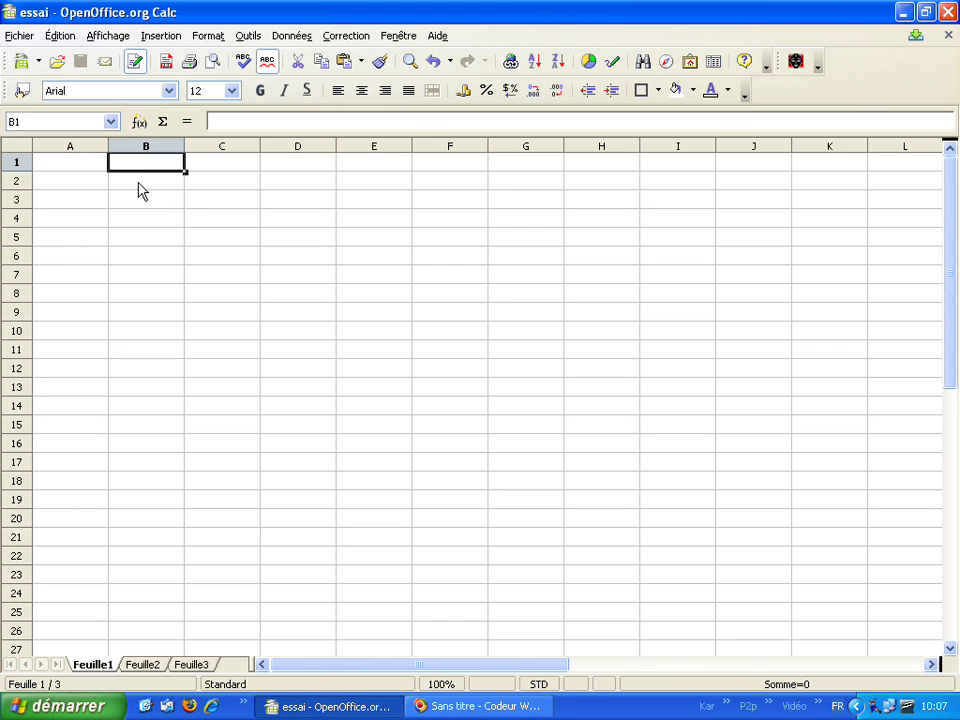
Enter the text "fsdhshgk" in cell B2 and "bonjour" in cell B3.
{"action": "left_click", "coordinate": [140, 191]}
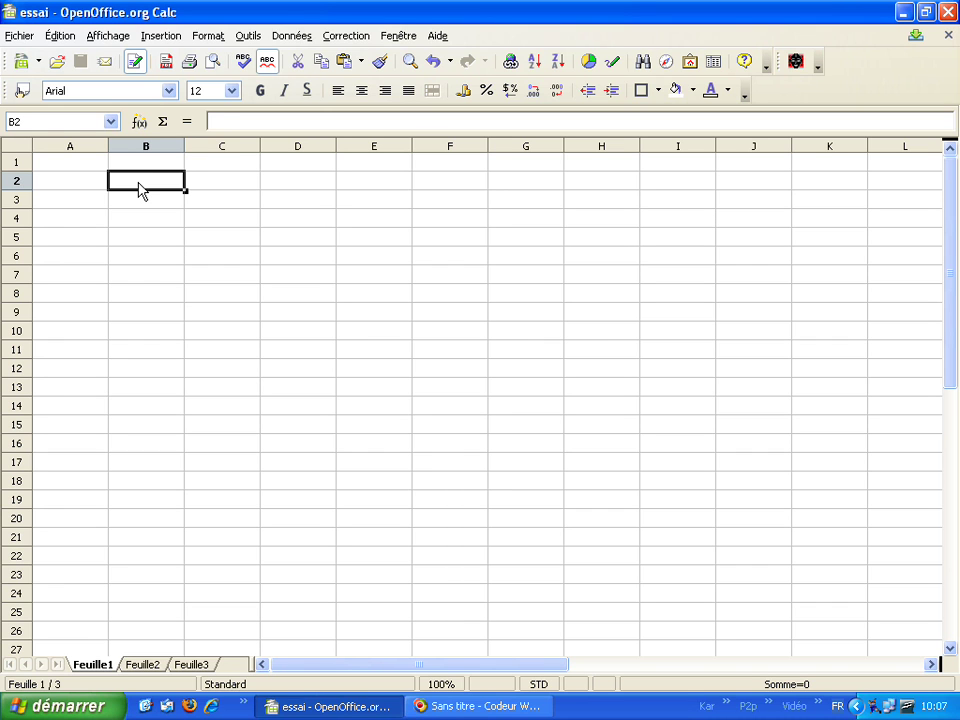
{"action": "type", "text": "fsdhshgk"}
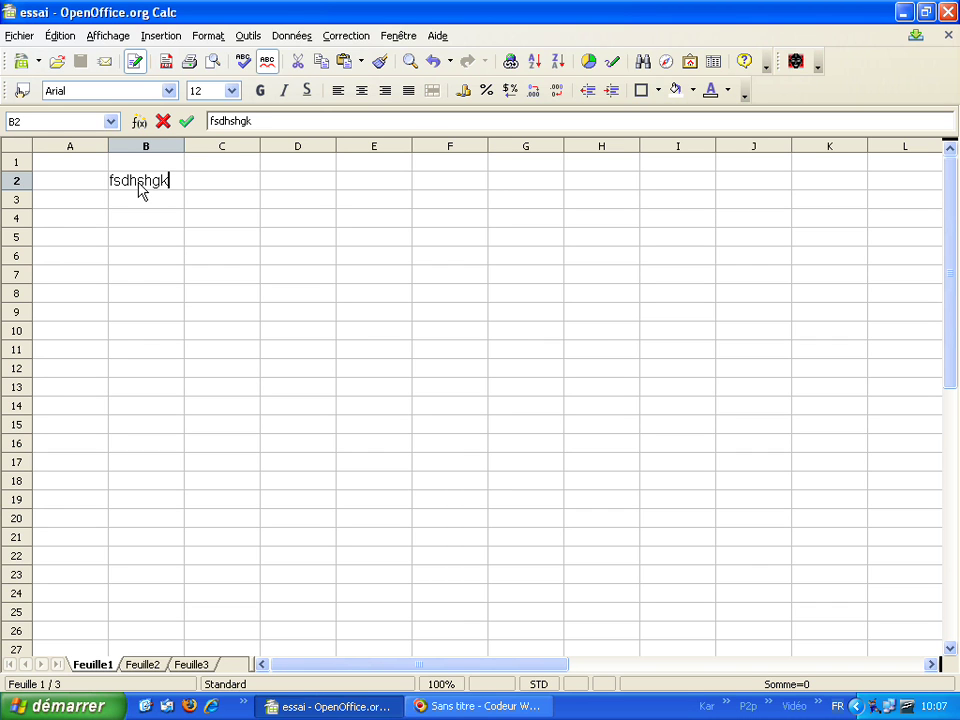
{"action": "key", "text": "Return"}
{"action": "type", "text": "bonjour"}
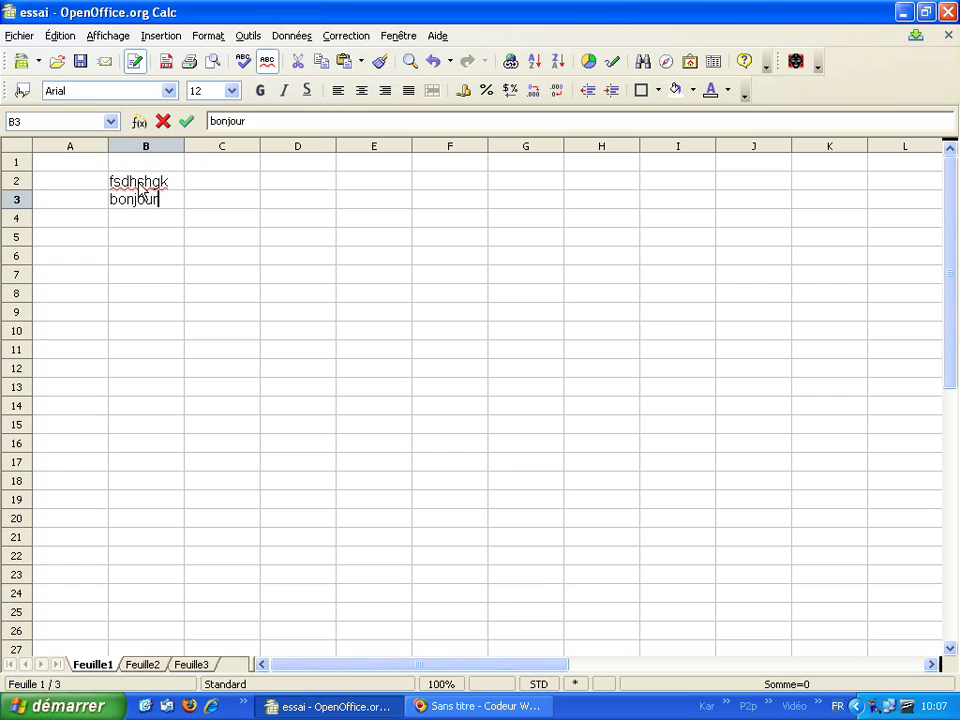
{"action": "key", "text": "Return"}
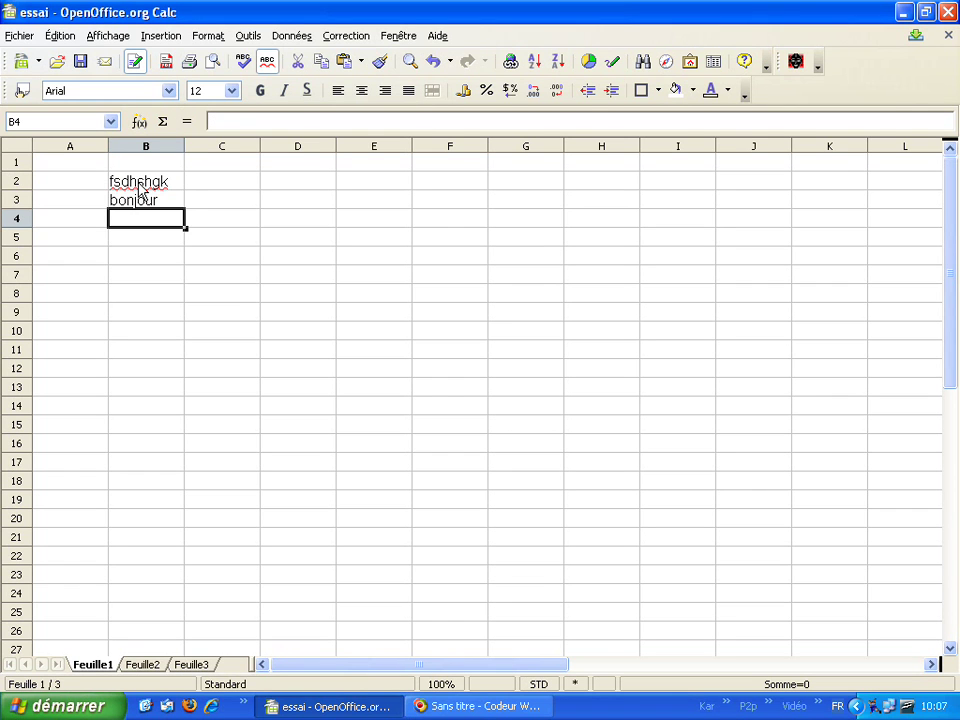
Enter the number 123 in cell C5 and 45,23 in cell C6.
{"action": "left_click", "coordinate": [243, 241]}
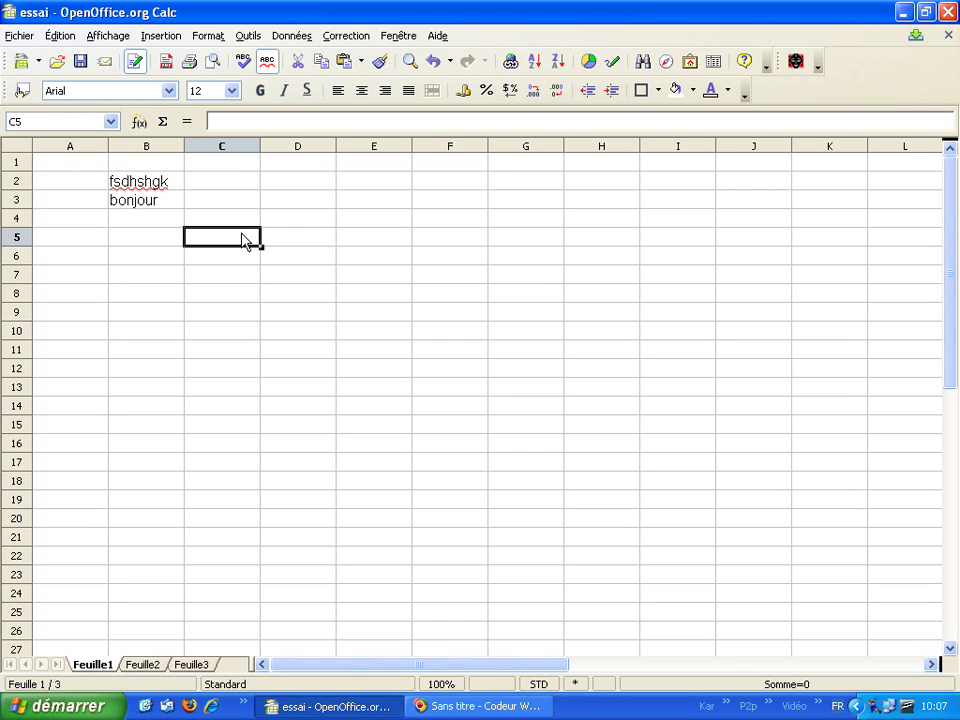
{"action": "type", "text": "123"}
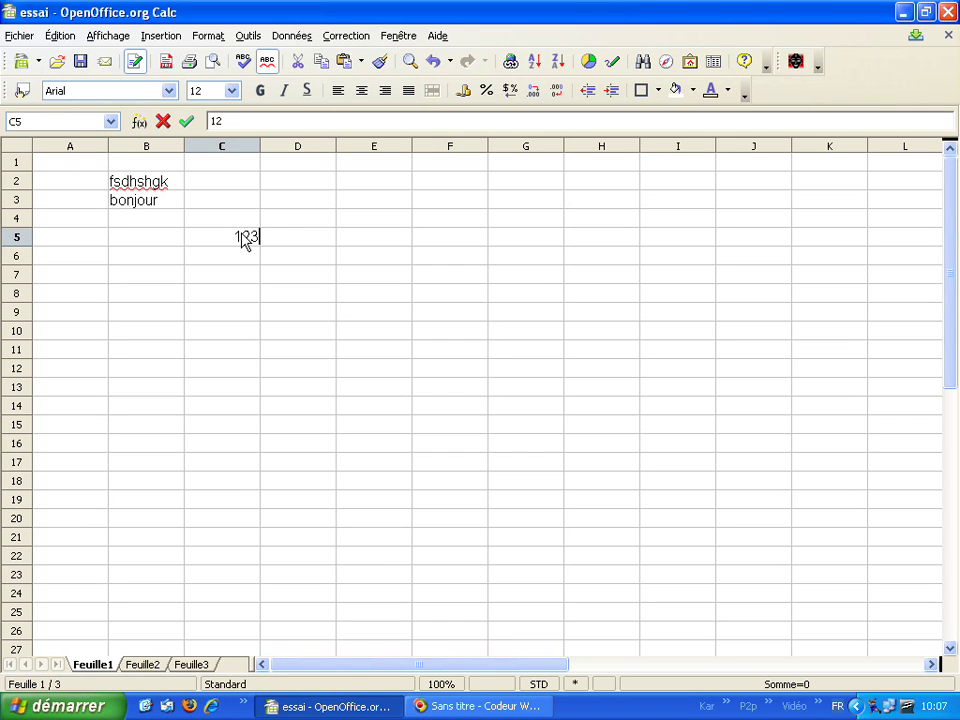
{"action": "key", "text": "Return"}
{"action": "type", "text": "45,23"}
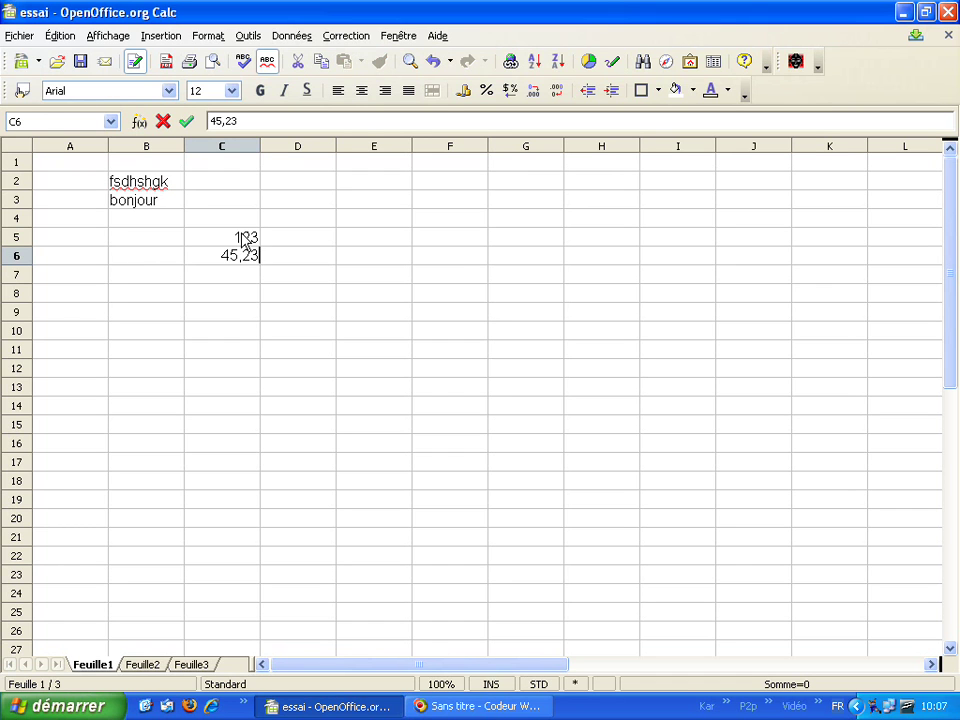
{"action": "key", "text": "Return"}
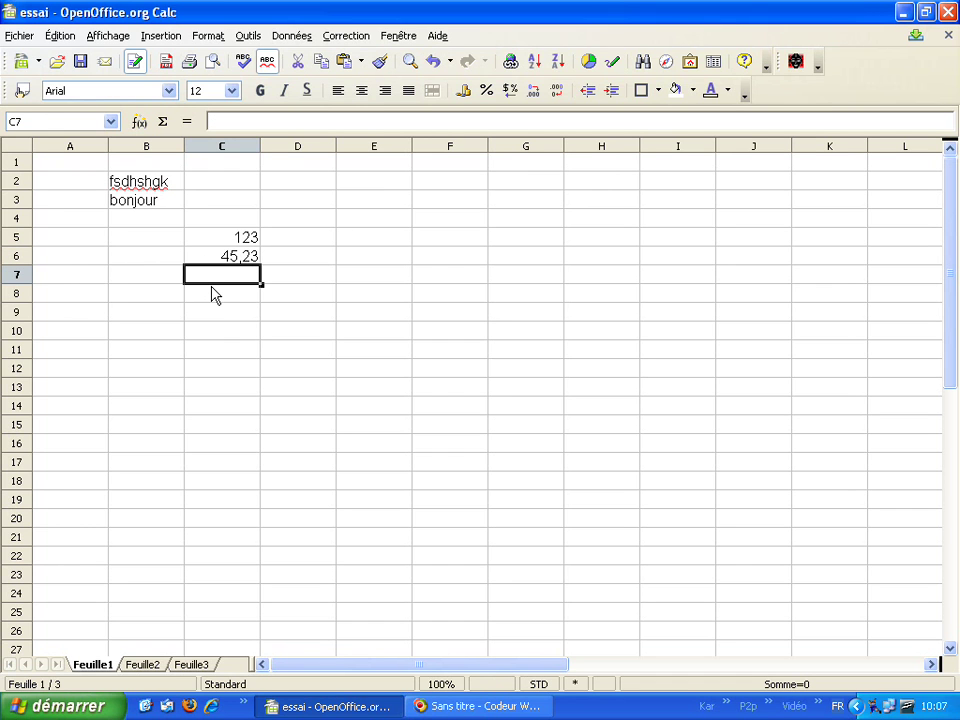
Enter the formula =C5*10 in cell E3, referencing the number in C5.
{"action": "left_click", "coordinate": [367, 203]}
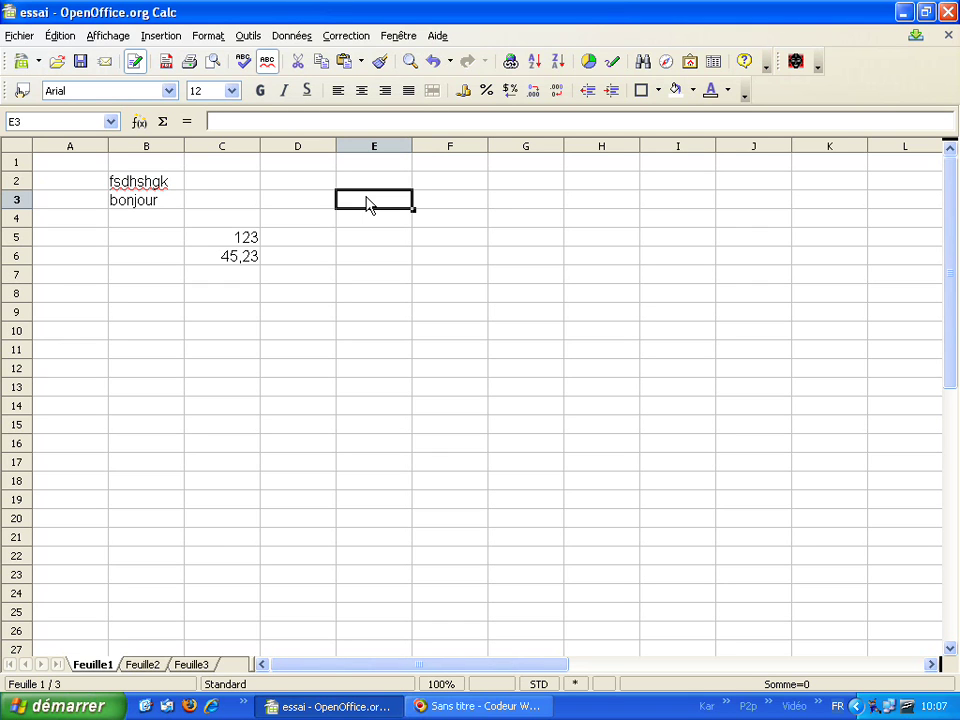
{"action": "type", "text": "="}
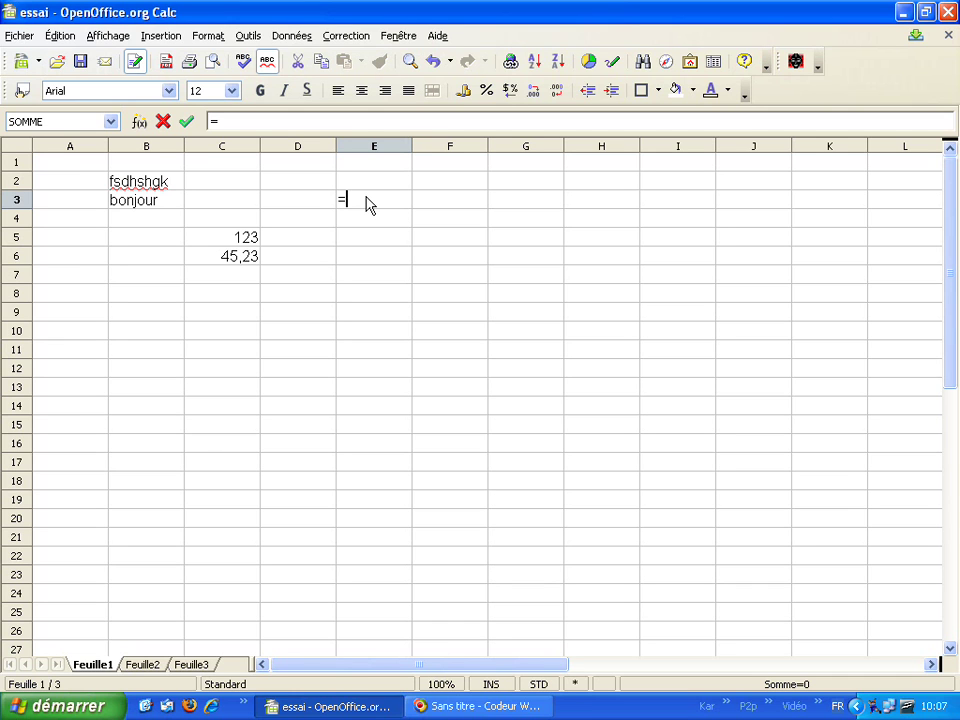
{"action": "left_click", "coordinate": [241, 240]}
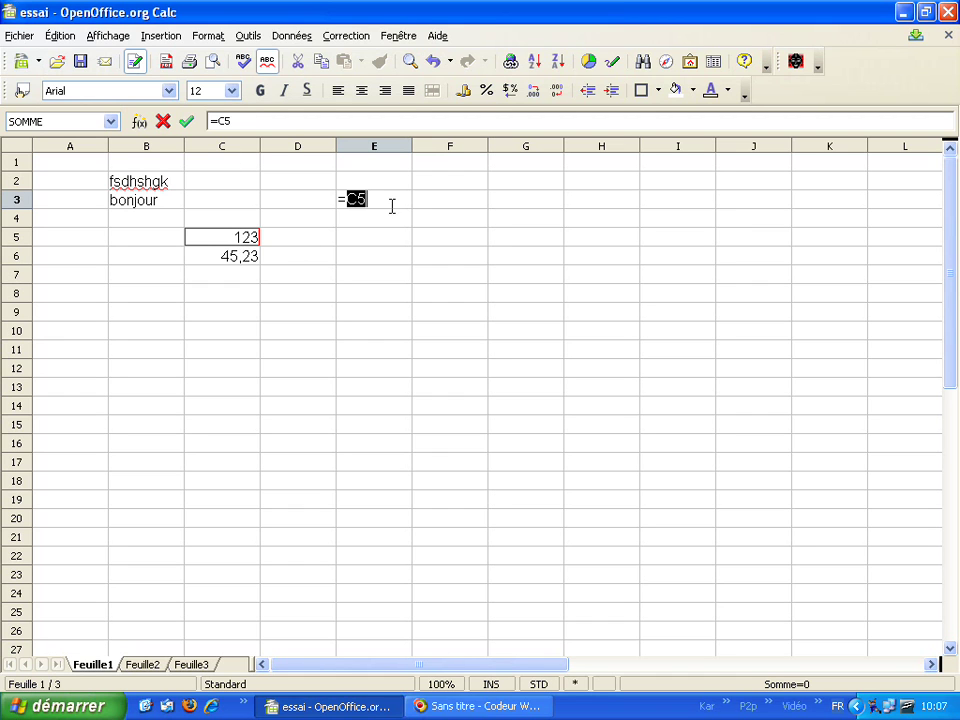
{"action": "type", "text": "*10"}
{"action": "key", "text": "Return"}
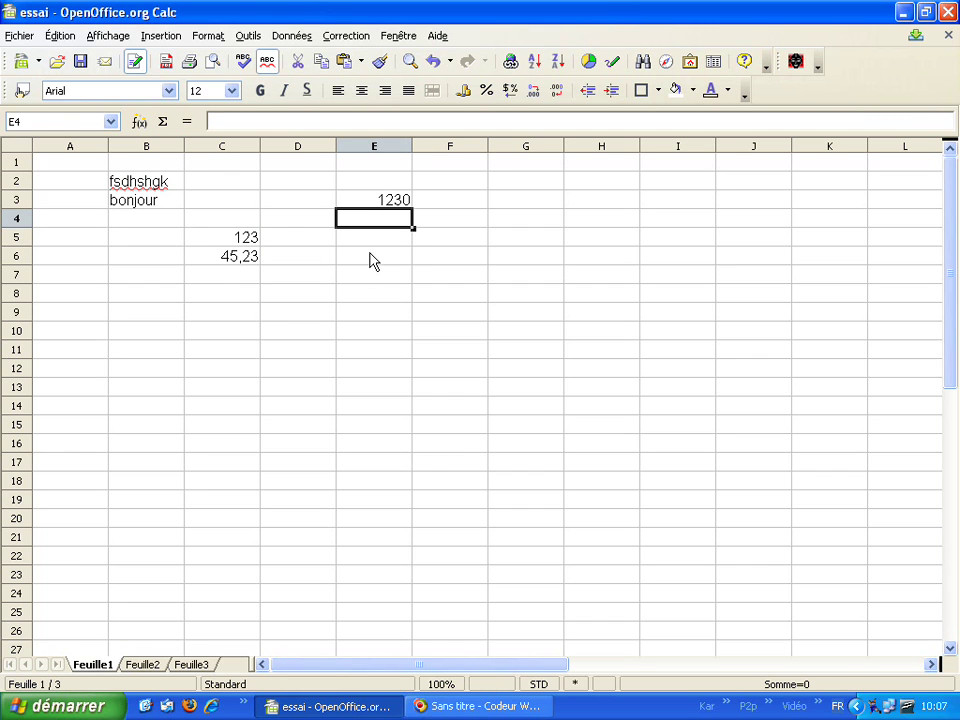
Enter the formula =E3+C6 in cell E6 to add the two referenced cells.
{"action": "left_click", "coordinate": [370, 258]}
{"action": "type", "text": "="}
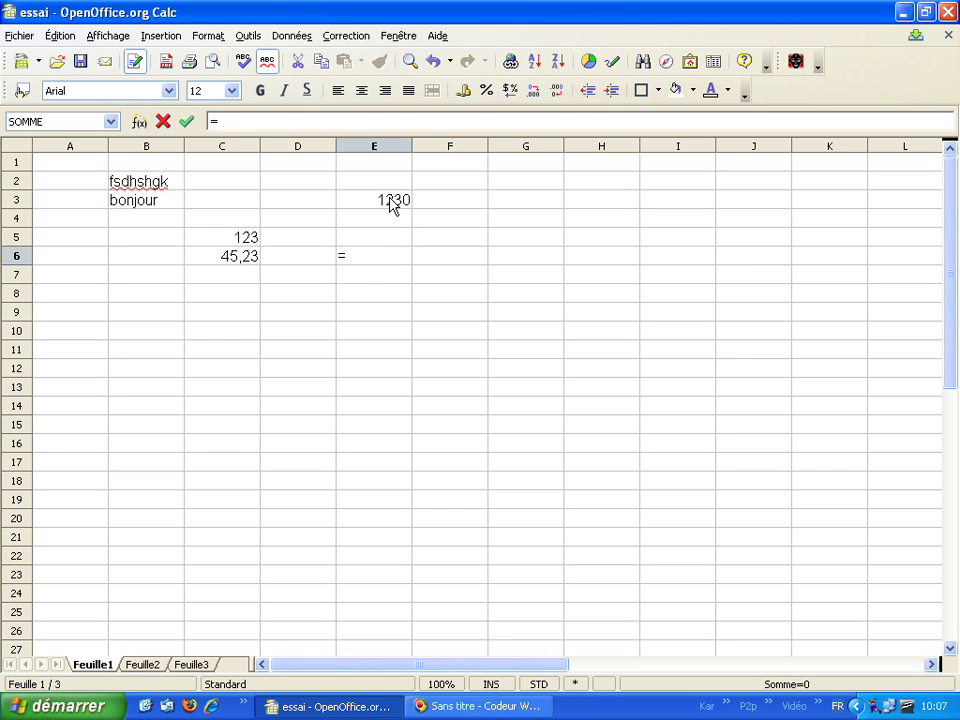
{"action": "left_click", "coordinate": [390, 205]}
{"action": "type", "text": "+"}
{"action": "left_click", "coordinate": [233, 260]}
{"action": "key", "text": "Return"}
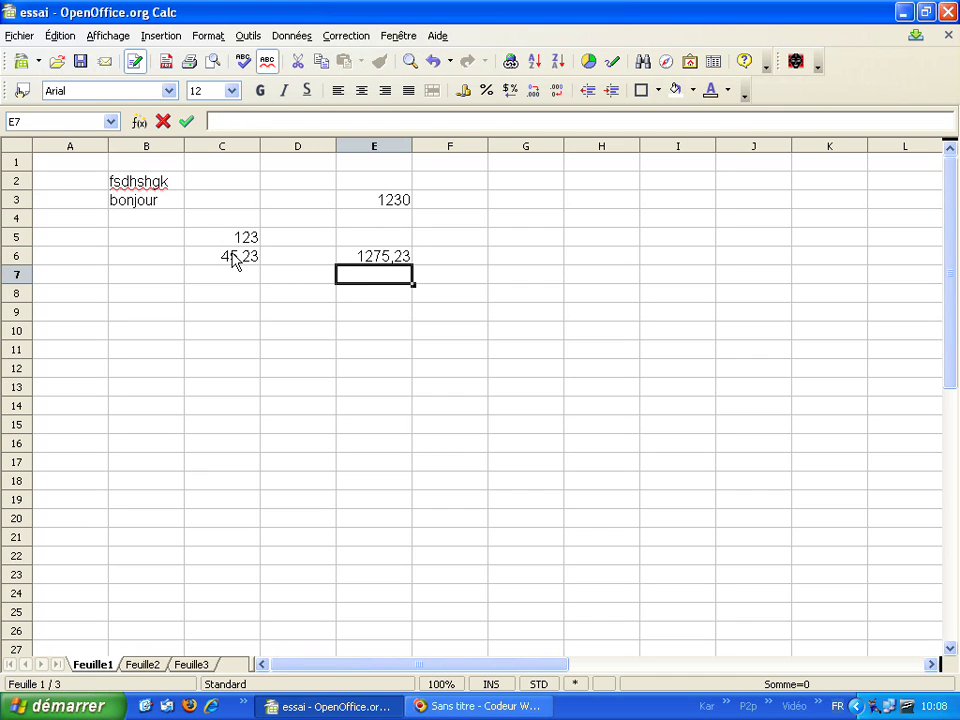
Check the formula in cell E6, and set the number in cell C5 to 144.
{"action": "left_click", "coordinate": [376, 260]}
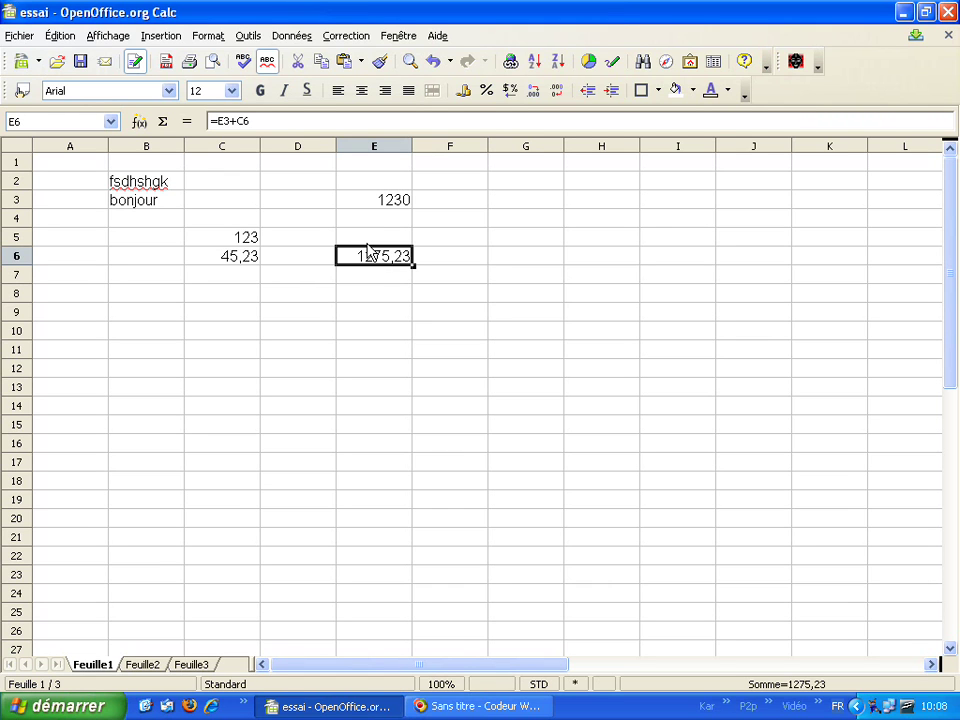
{"action": "left_click", "coordinate": [244, 240]}
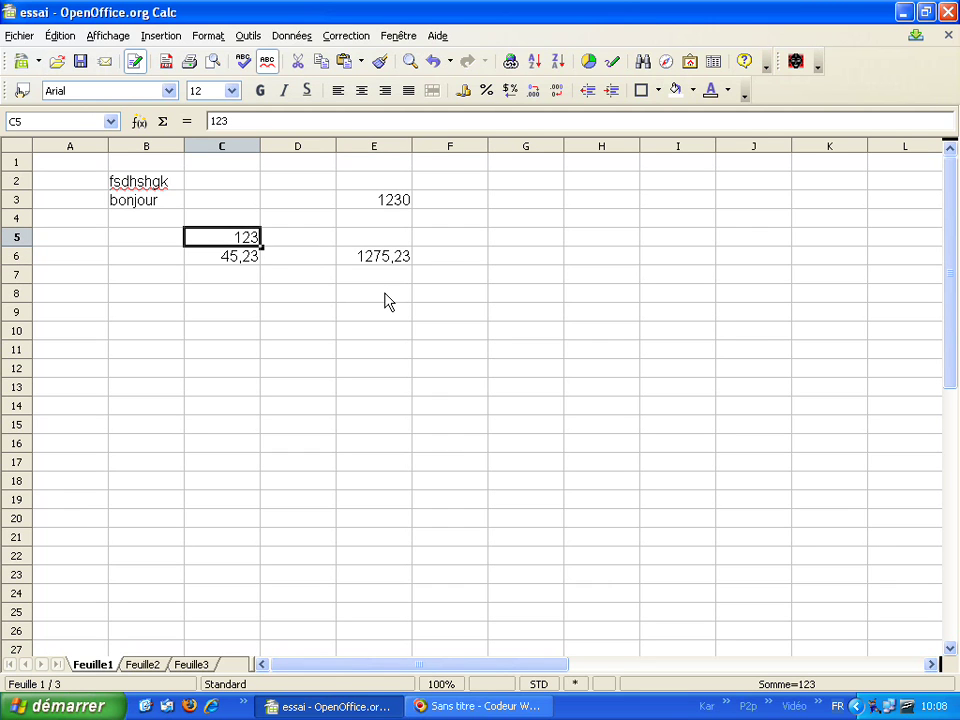
{"action": "type", "text": "144"}
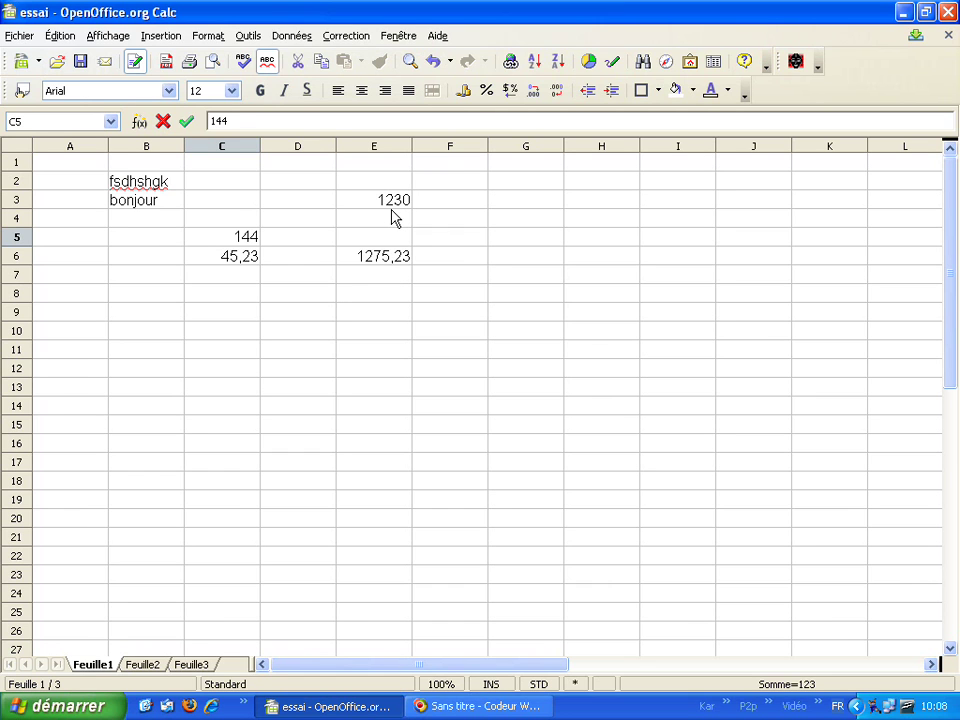
{"action": "key", "text": "Return"}
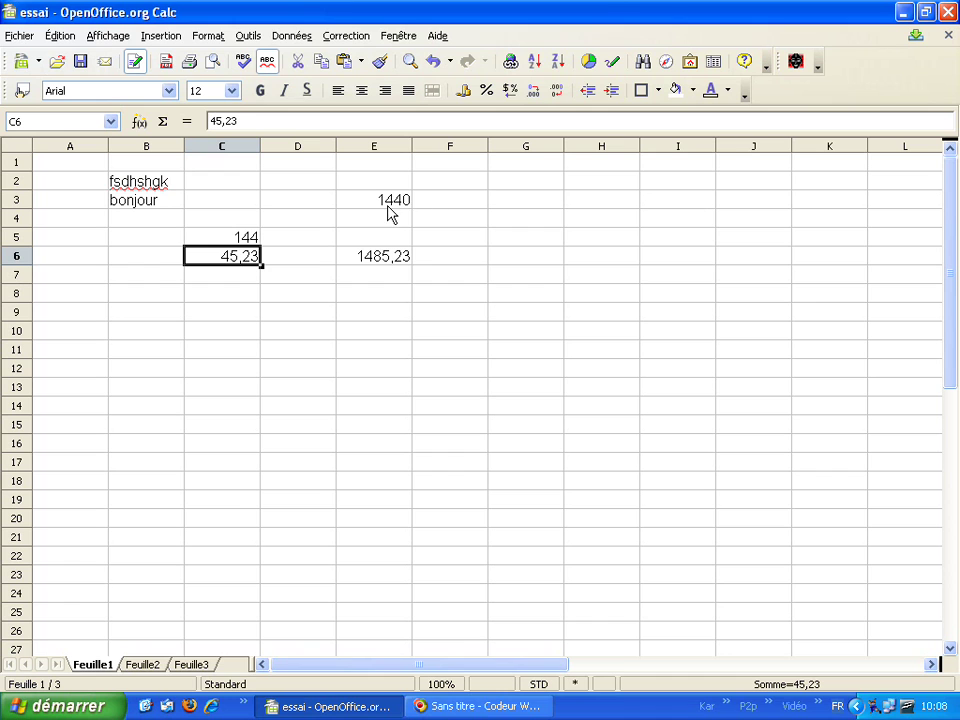
Examine the recalculated formulas in cells E3 and E6 and the number in C6 that feeds the addition.
{"action": "left_click", "coordinate": [408, 208]}
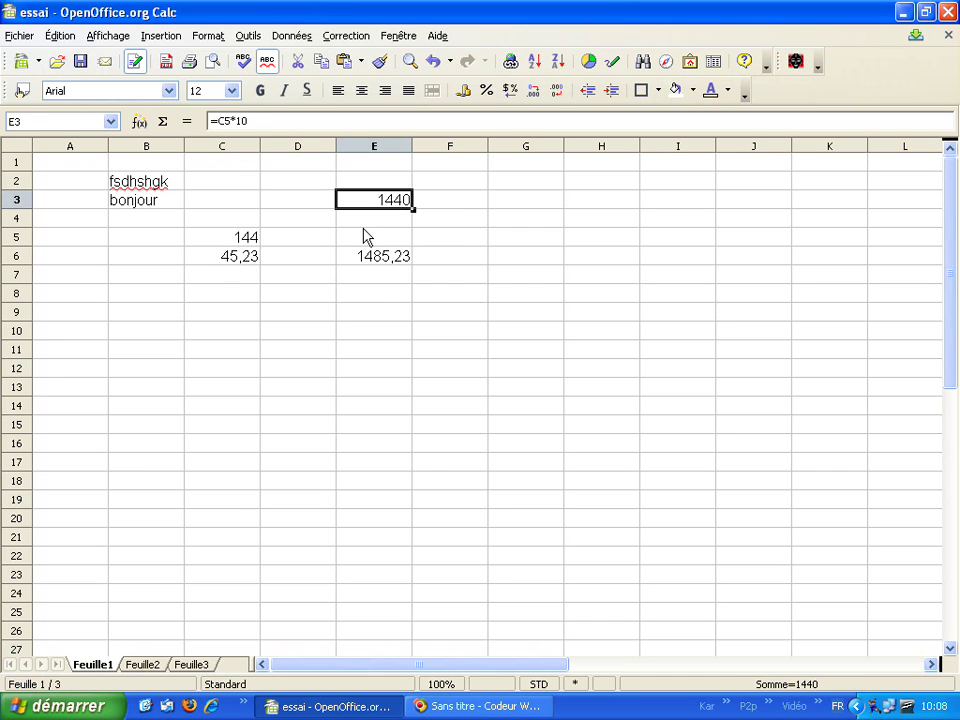
{"action": "left_click", "coordinate": [376, 260]}
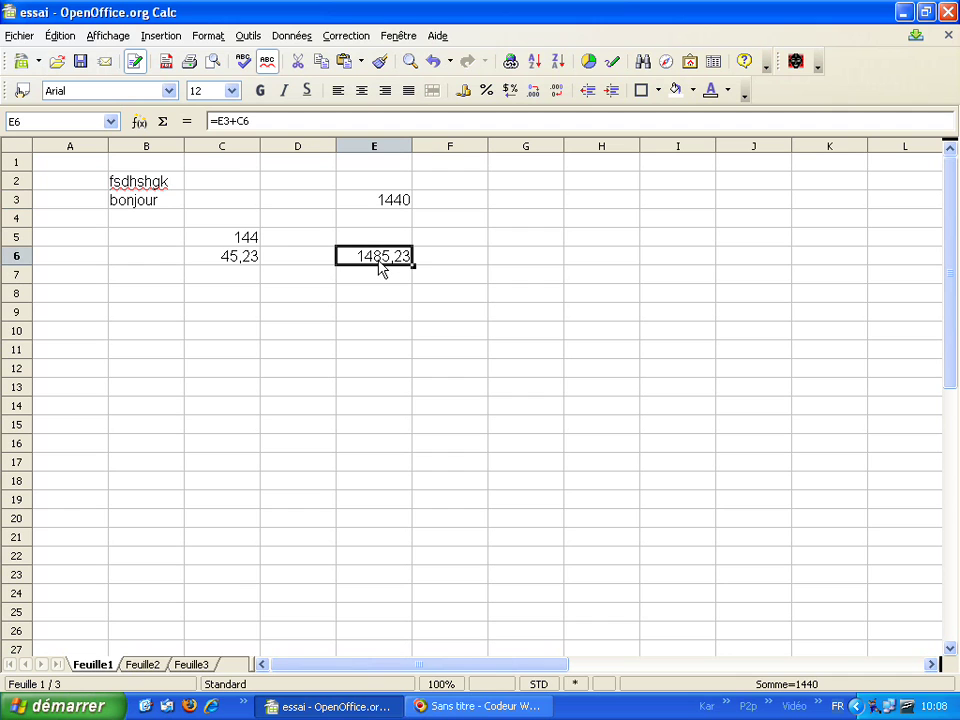
{"action": "left_click", "coordinate": [404, 203]}
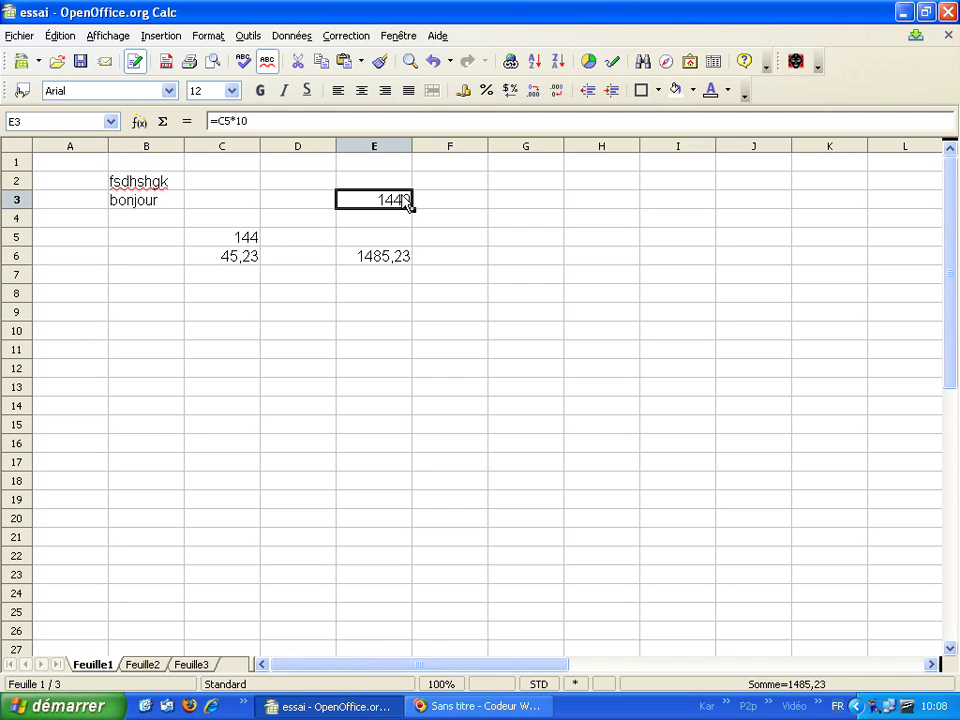
{"action": "left_click", "coordinate": [249, 264]}
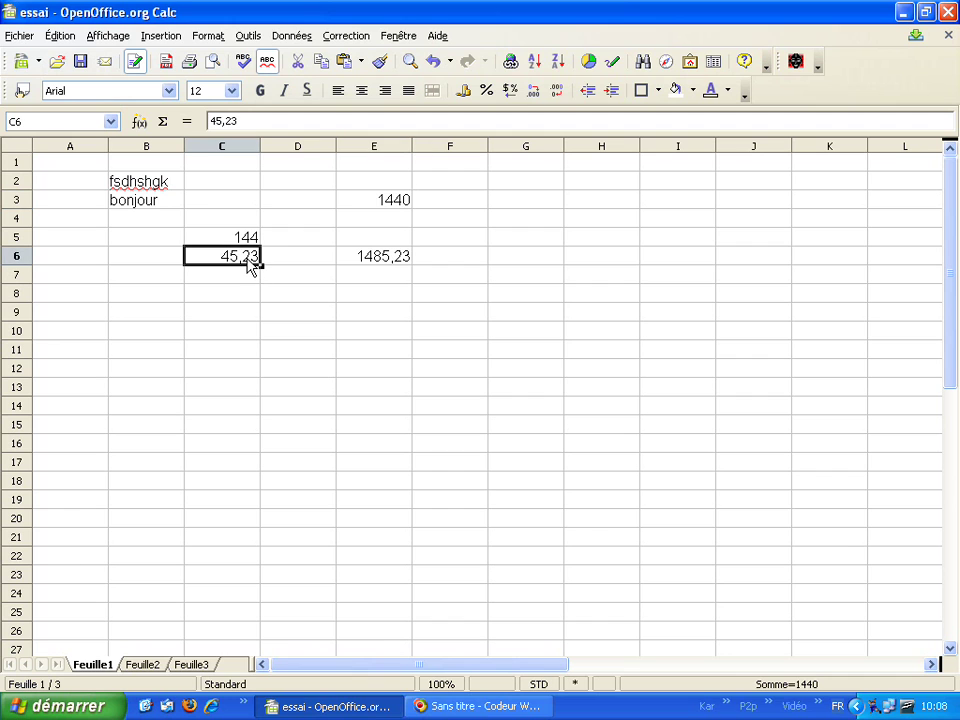
{"action": "left_click", "coordinate": [409, 265]}
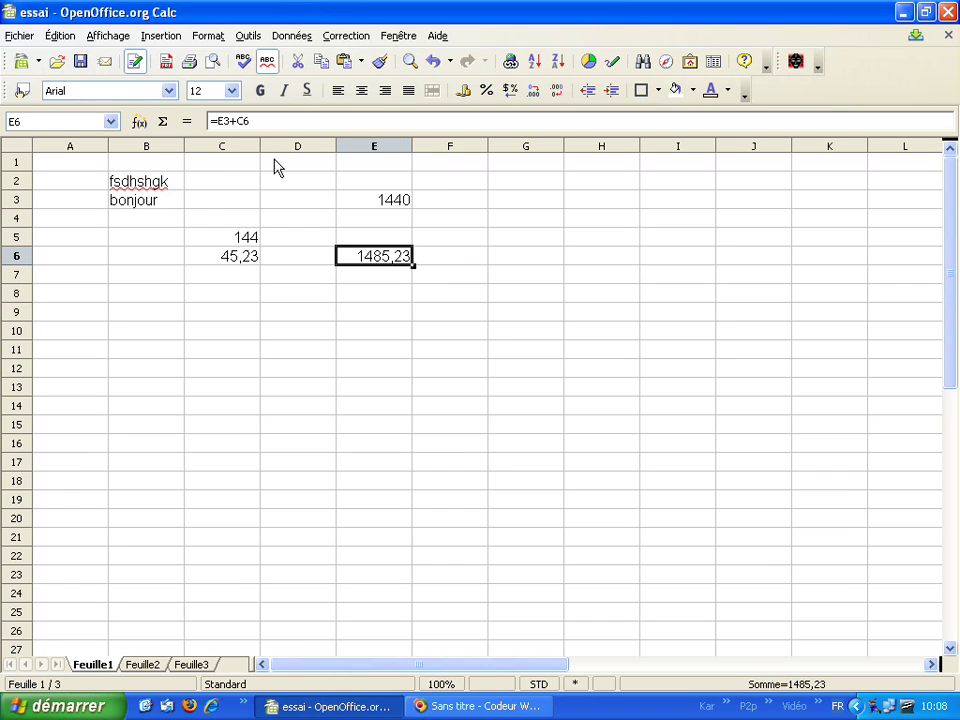
Select cell D4 and move the active cell one cell at a time through the neighbouring cells to C6, following its cell reference.
{"action": "left_click", "coordinate": [308, 224]}
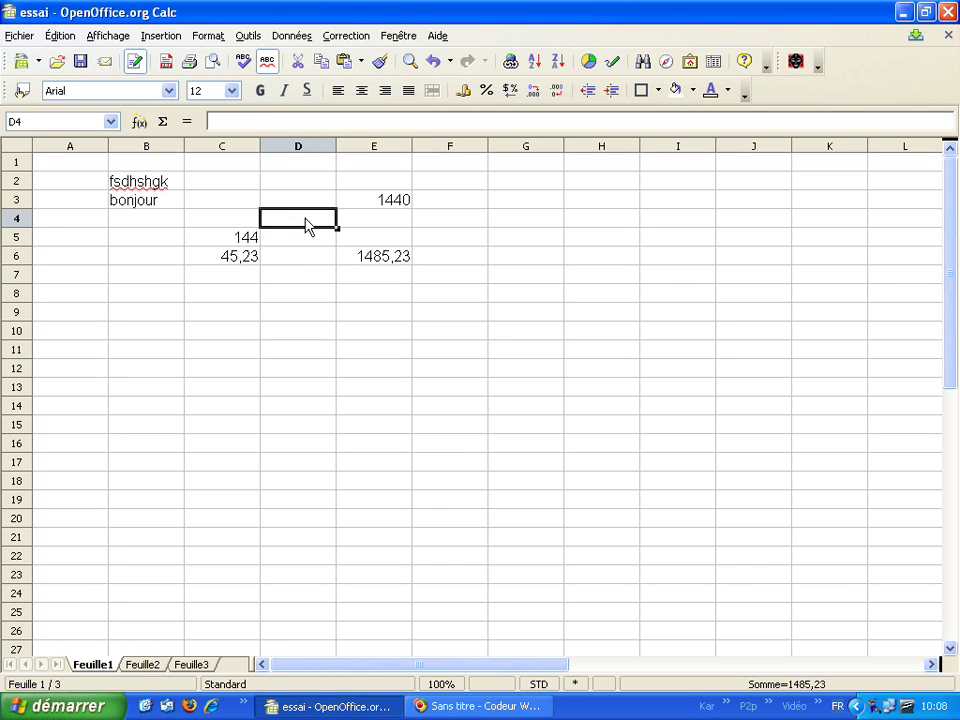
{"action": "key", "text": "Left"}
{"action": "key", "text": "Left"}
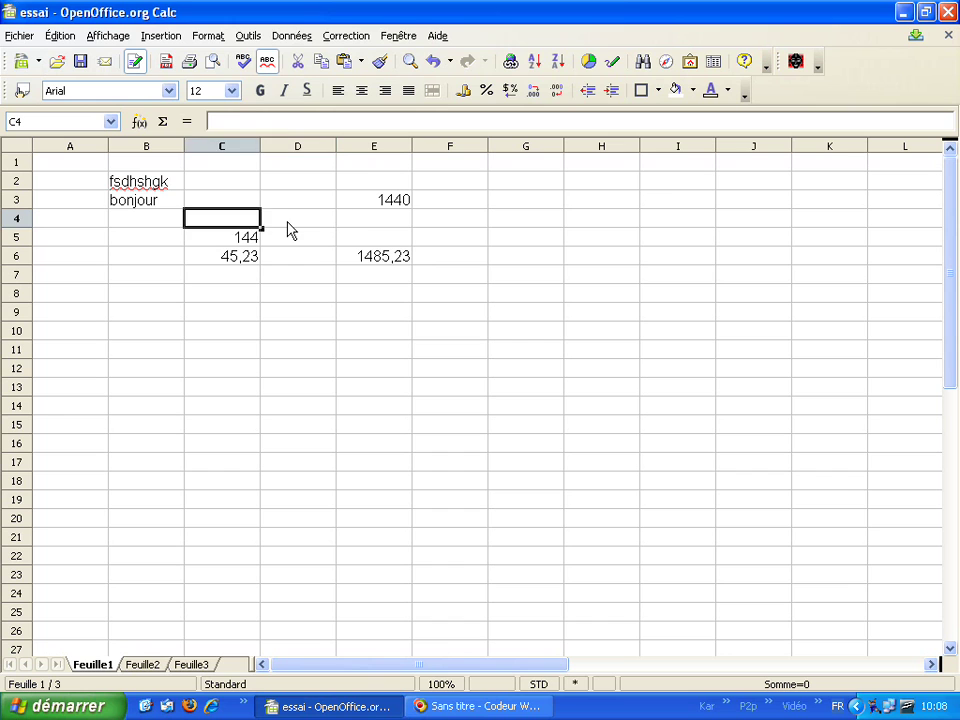
{"action": "key", "text": "Up"}
{"action": "key", "text": "Right"}
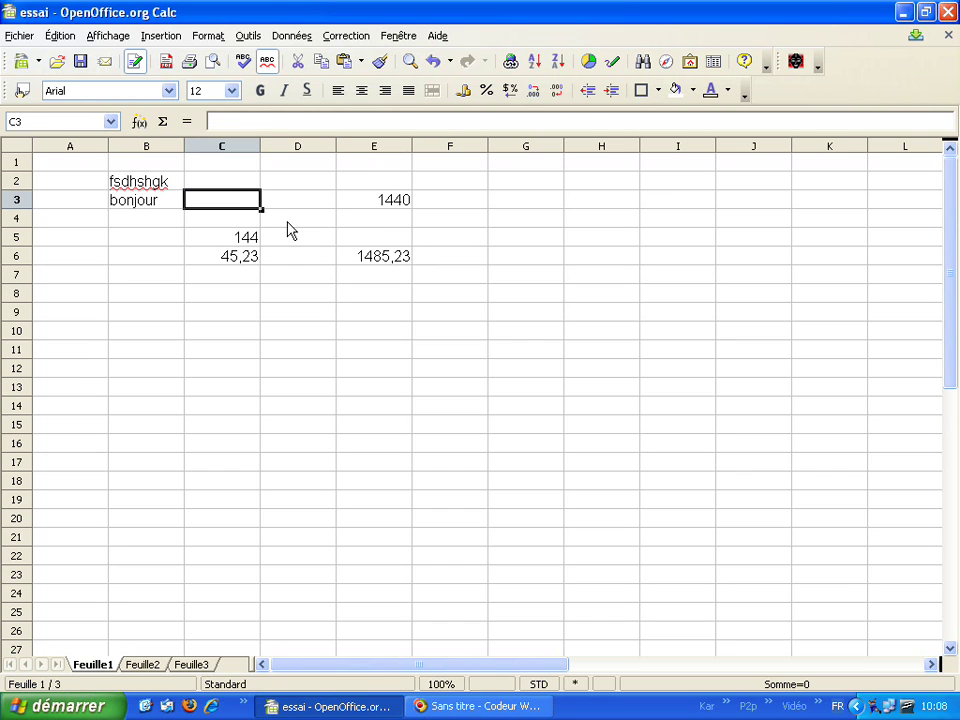
{"action": "key", "text": "Down"}
{"action": "key", "text": "Left"}
{"action": "key", "text": "Left"}
{"action": "key", "text": "Up"}
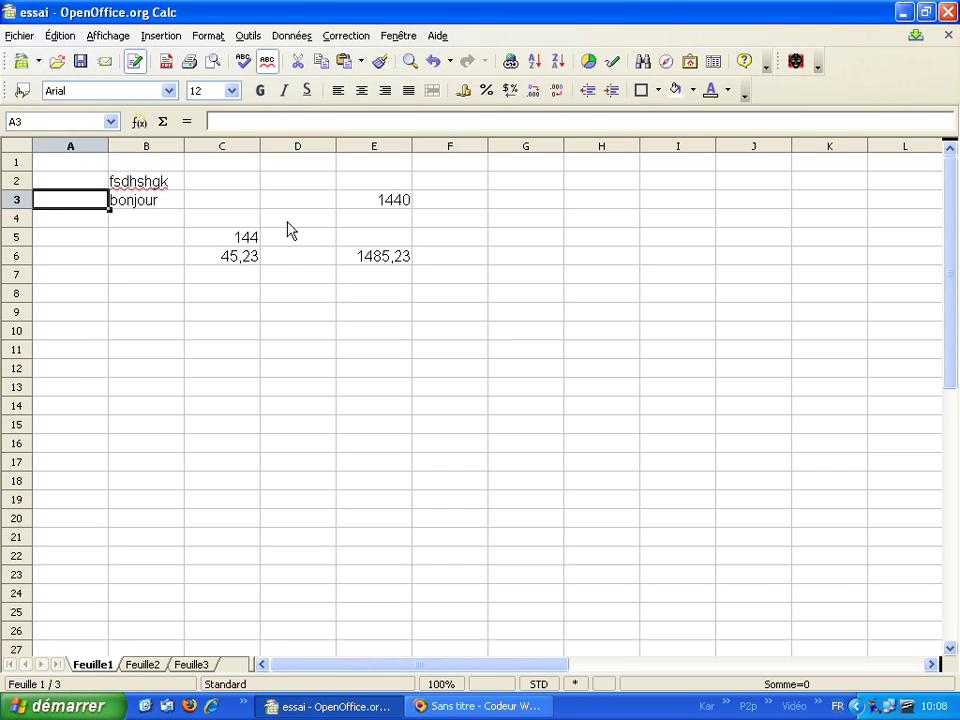
{"action": "key", "text": "Down"}
{"action": "key", "text": "Down"}
{"action": "key", "text": "Right"}
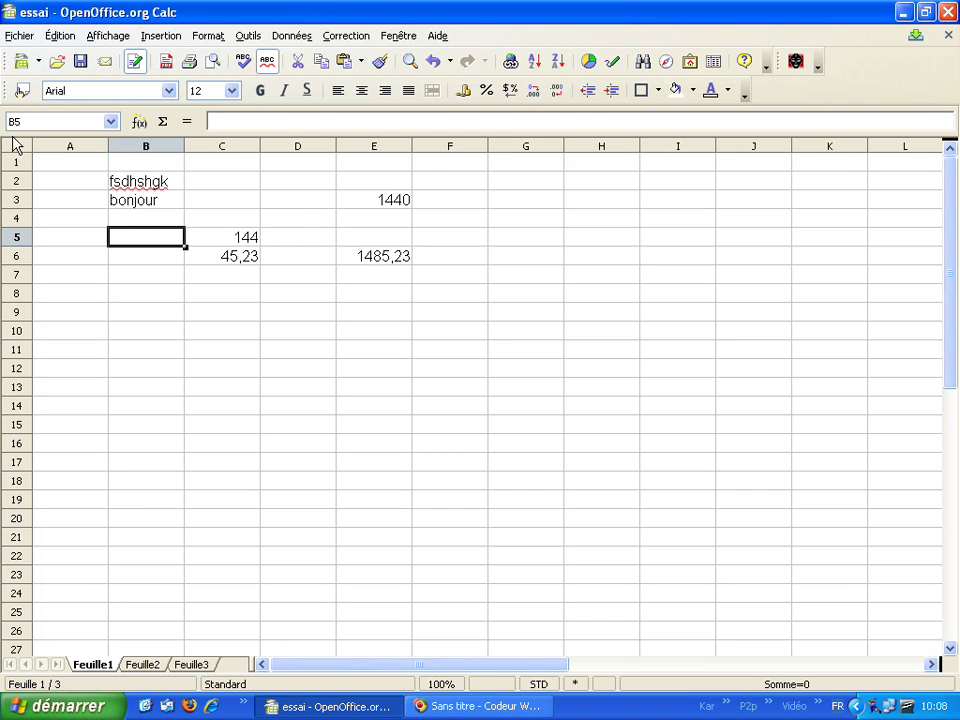
{"action": "key", "text": "Down"}
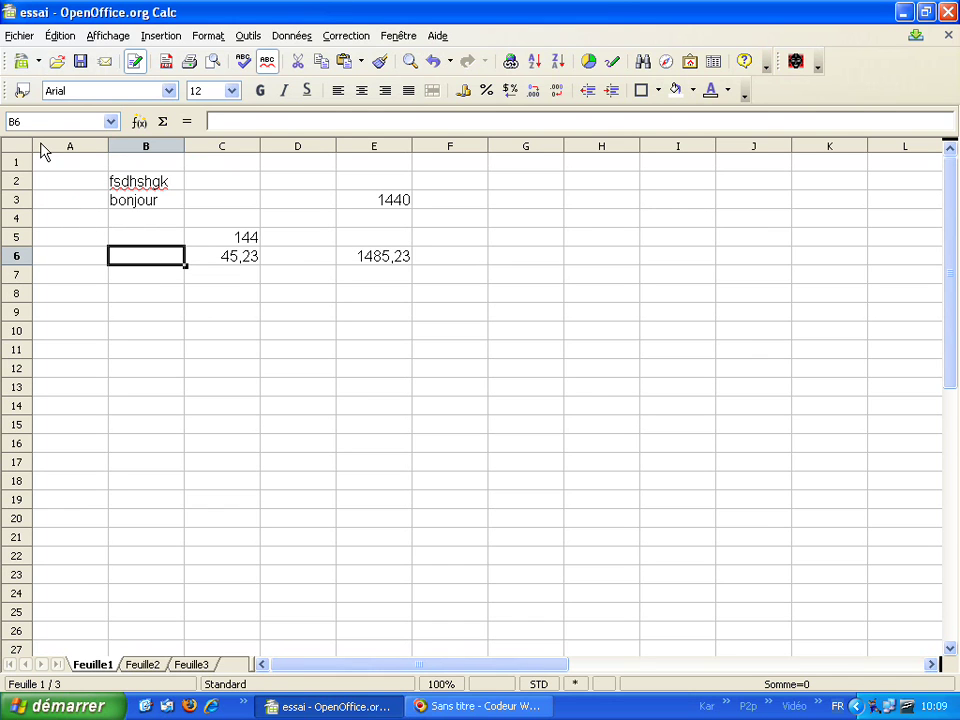
{"action": "key", "text": "Right"}
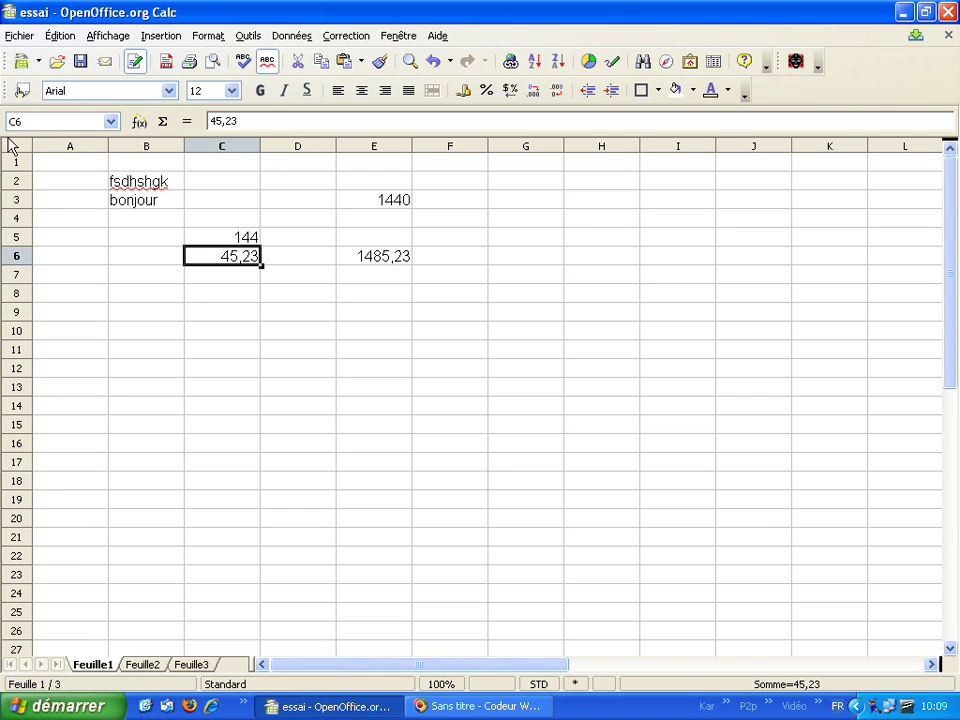
Check the formula in cell E3 and its source cell C5, and clear the contents of the range A1:F7.
{"action": "left_click", "coordinate": [372, 208]}
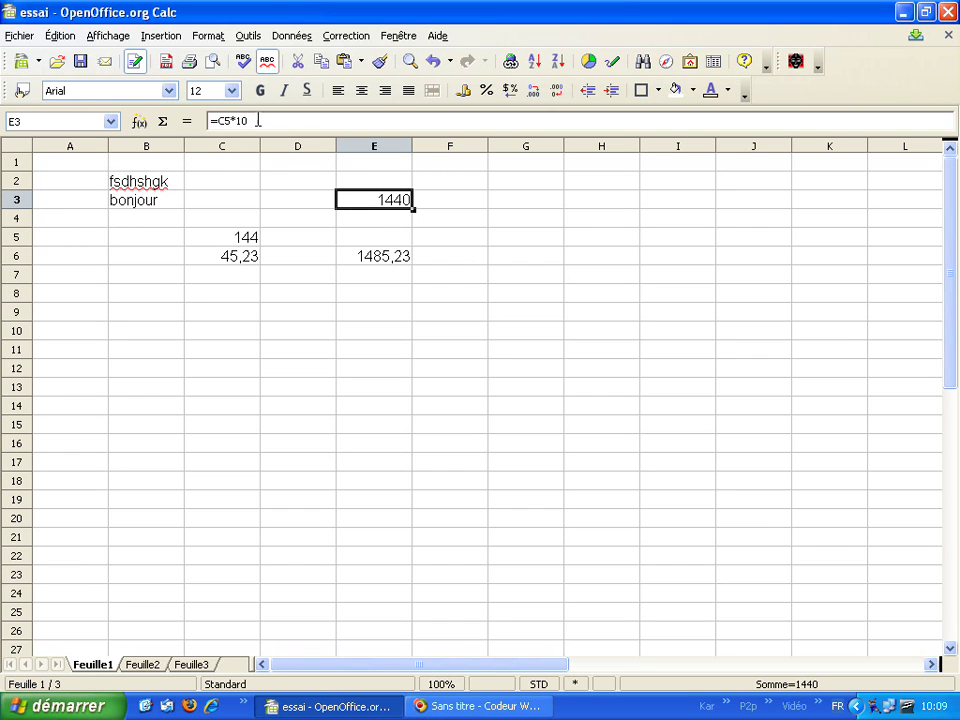
{"action": "left_click", "coordinate": [243, 240]}
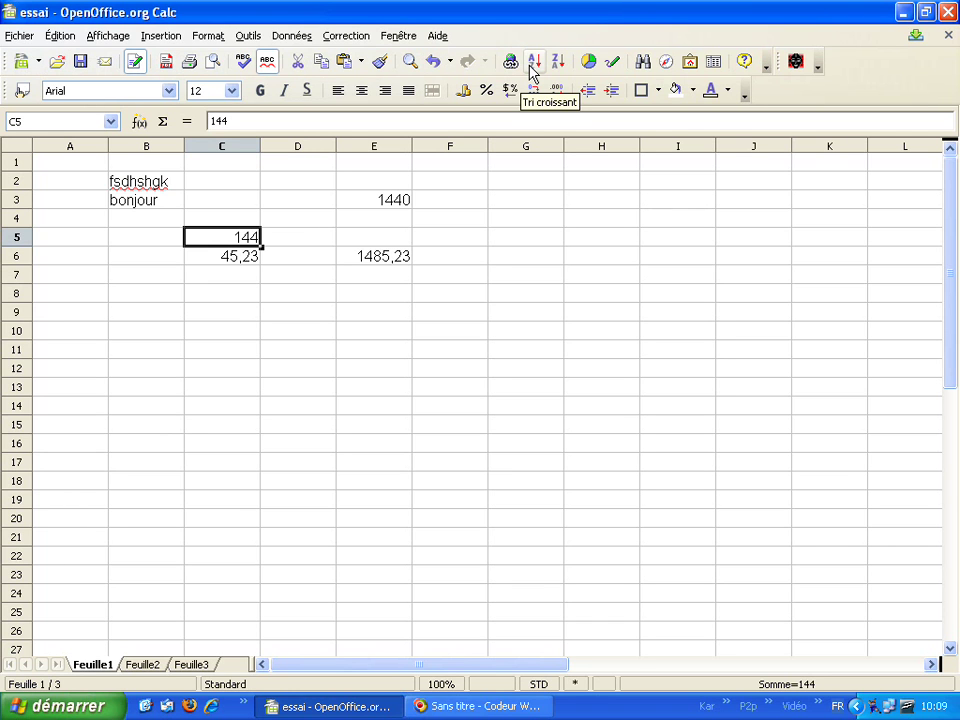
{"action": "left_click", "coordinate": [97, 168]}
{"action": "left_click_drag", "start_coordinate": [97, 172], "coordinate": [432, 287]}
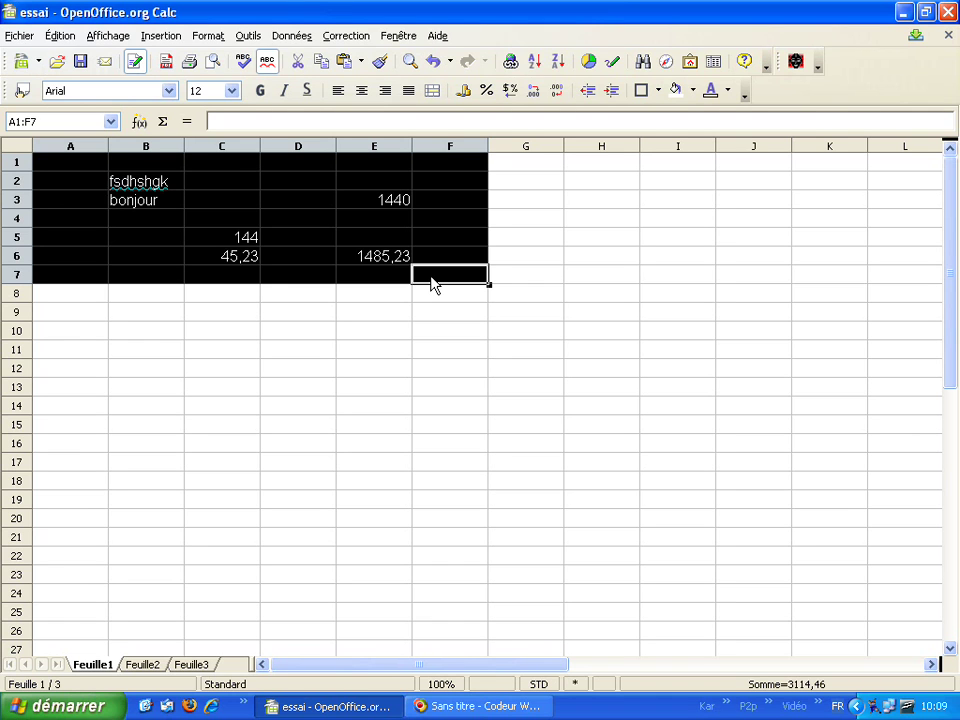
{"action": "key", "text": "Delete"}
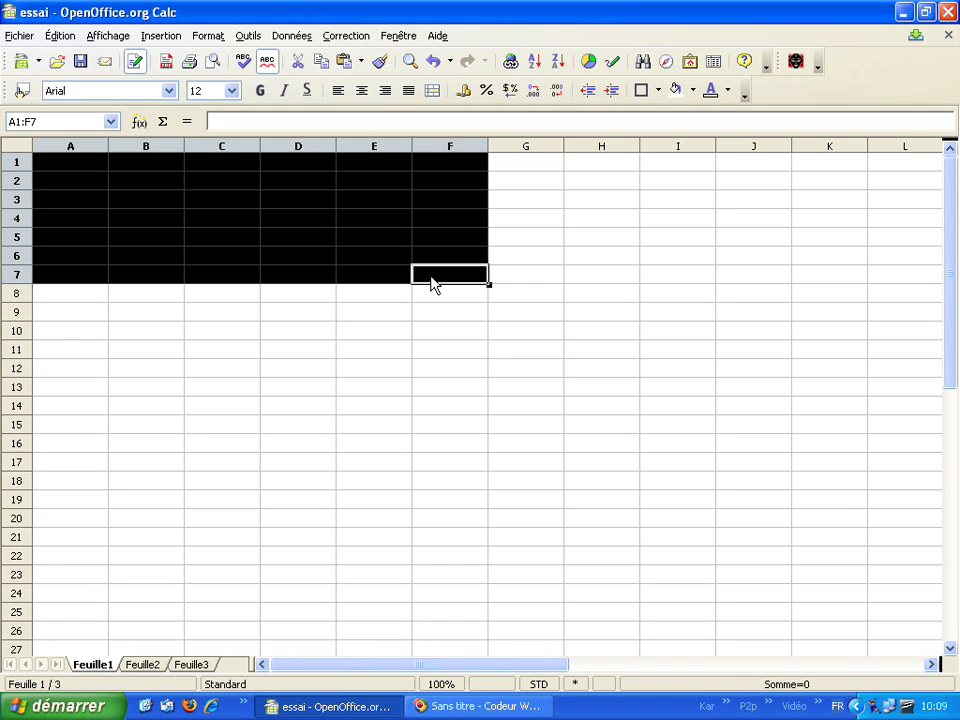
Return to the first cell of the emptied sheet and enter the title "Mini-Facture" in A1.
{"action": "left_click", "coordinate": [166, 226]}
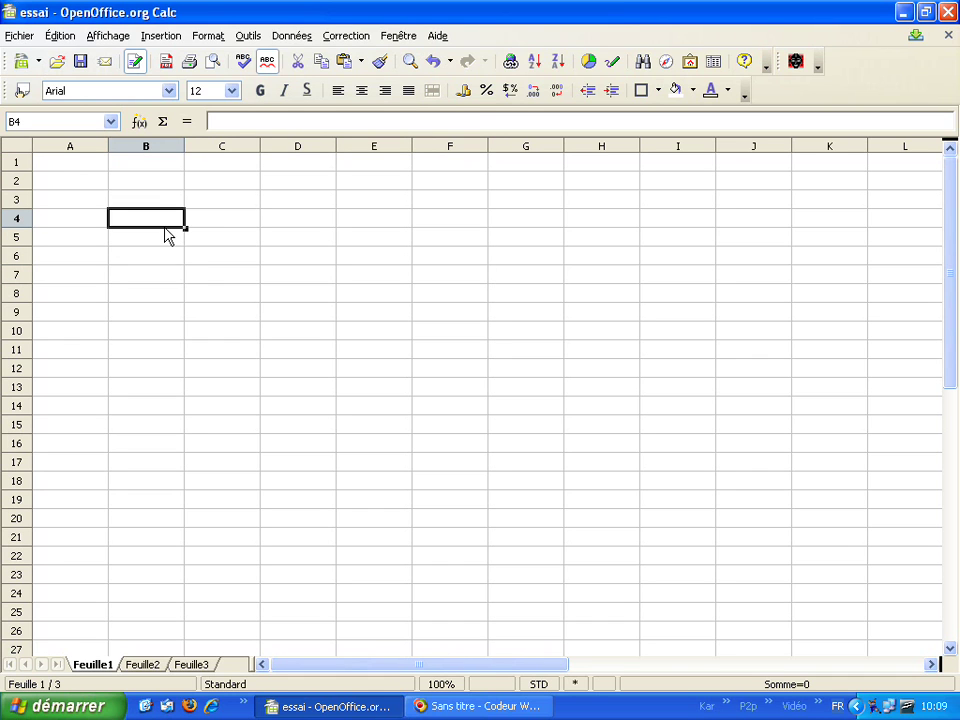
{"action": "key", "text": "Up"}
{"action": "key", "text": "Up"}
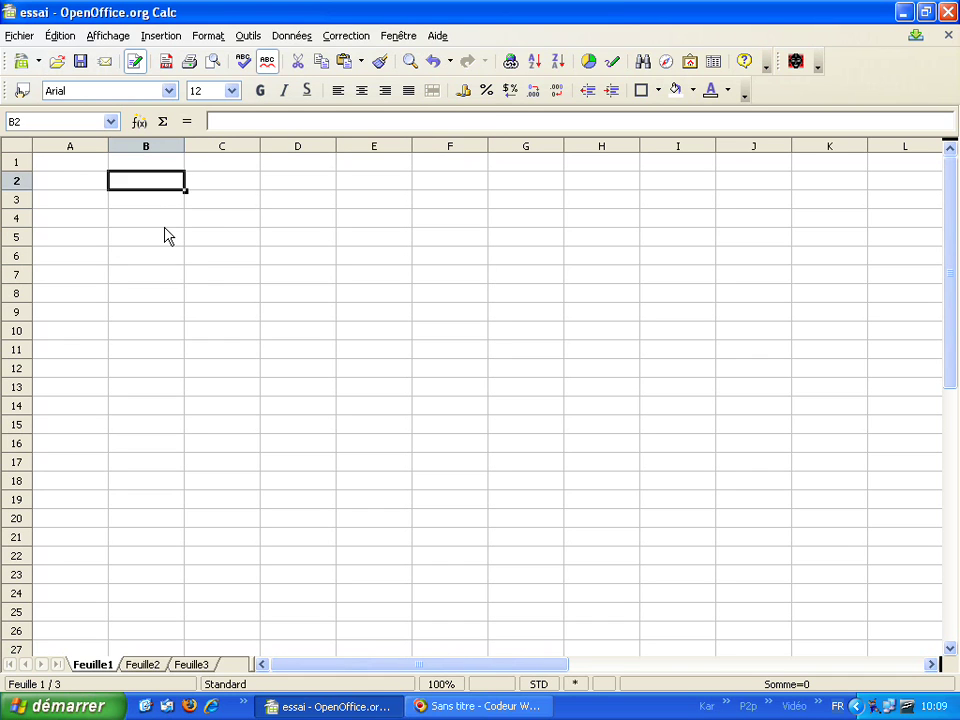
{"action": "key", "text": "ctrl+Home"}
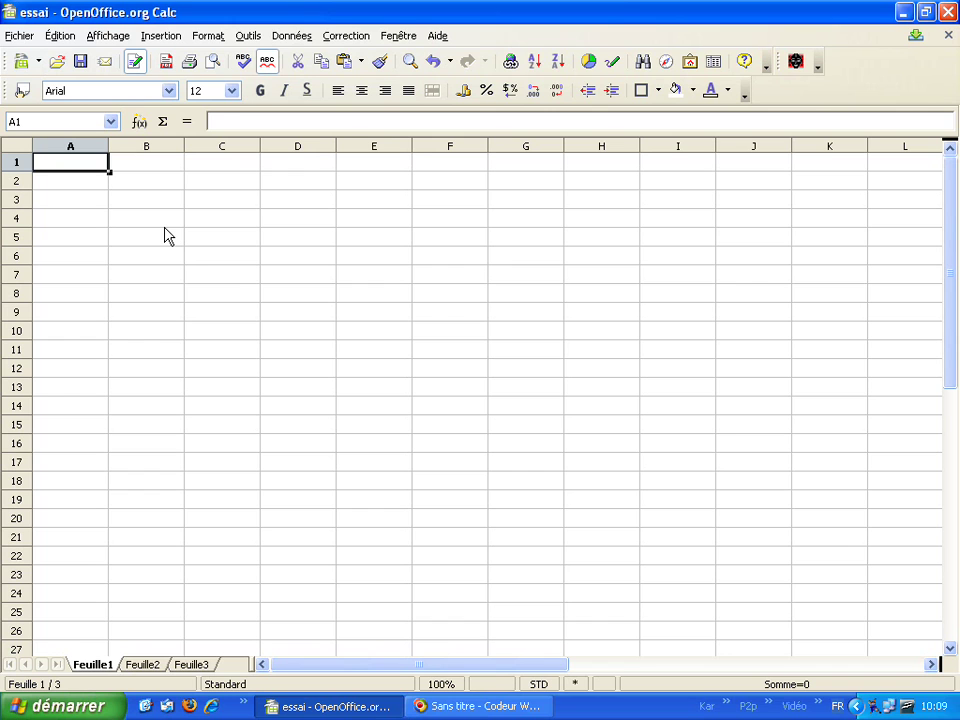
{"action": "type", "text": "Mini-Facture"}
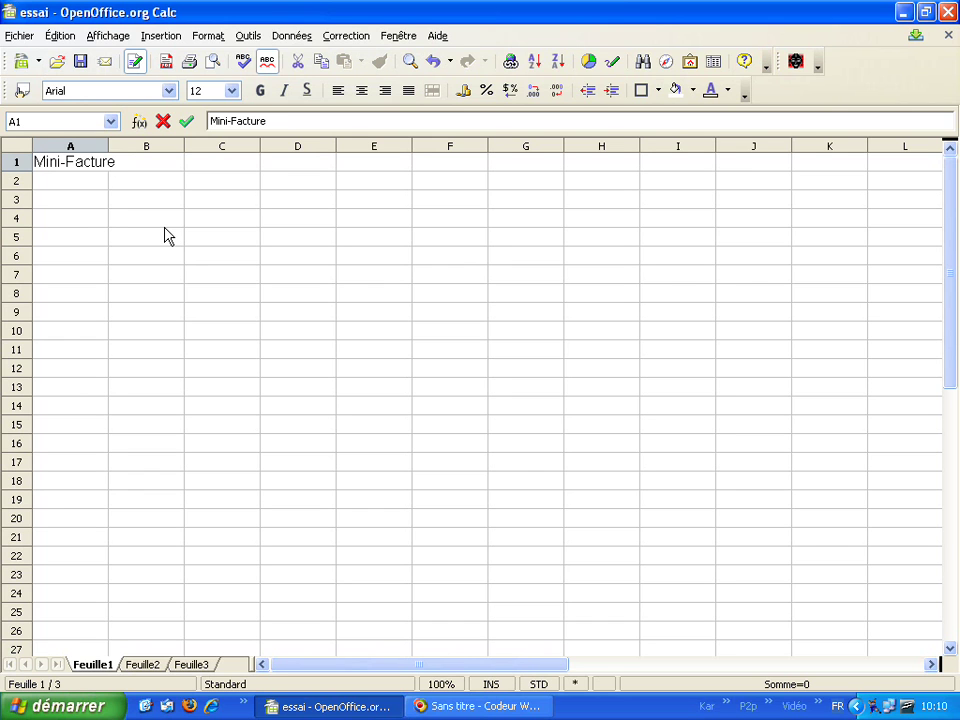
{"action": "key", "text": "Return"}
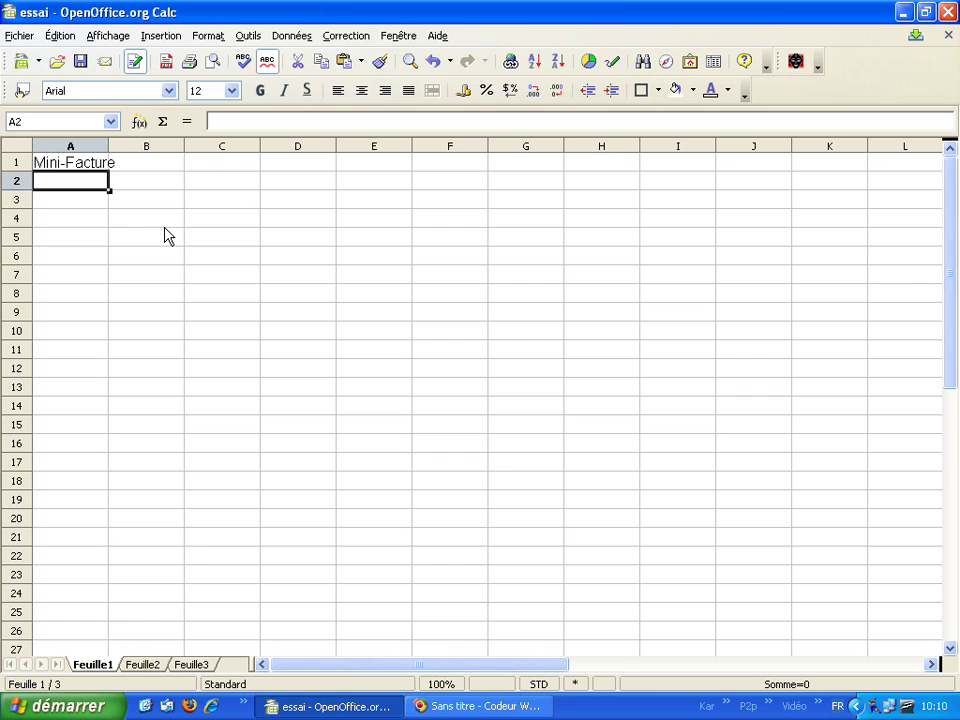
Enter the column headings "Désignation", "PA HT", "Qte" and "Total HT" in cells A3 to D3.
{"action": "key", "text": "Down"}
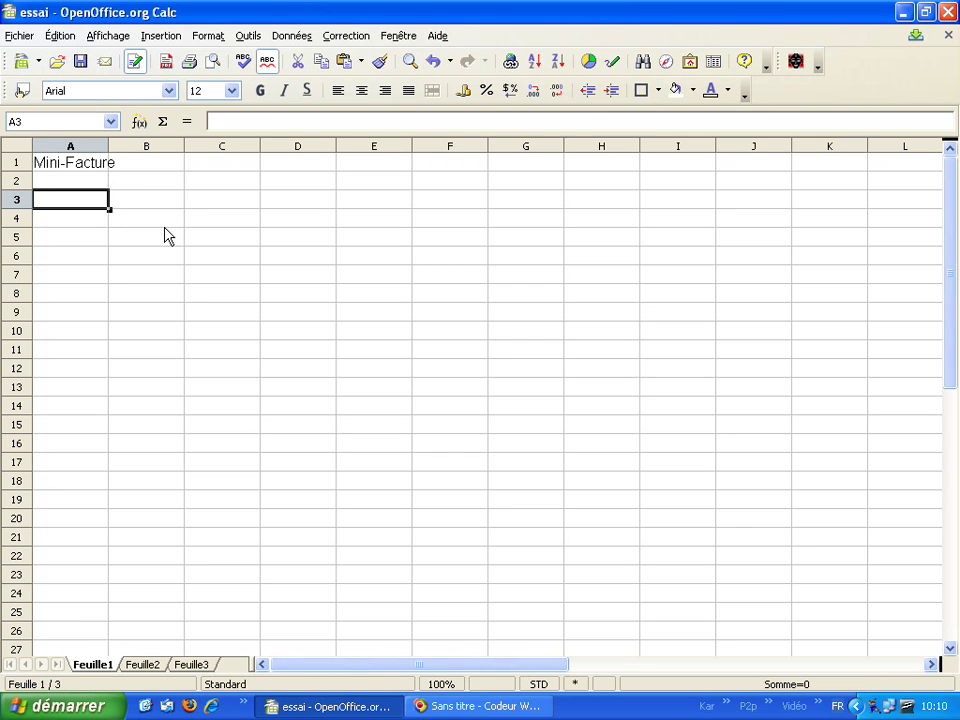
{"action": "type", "text": "Dés"}
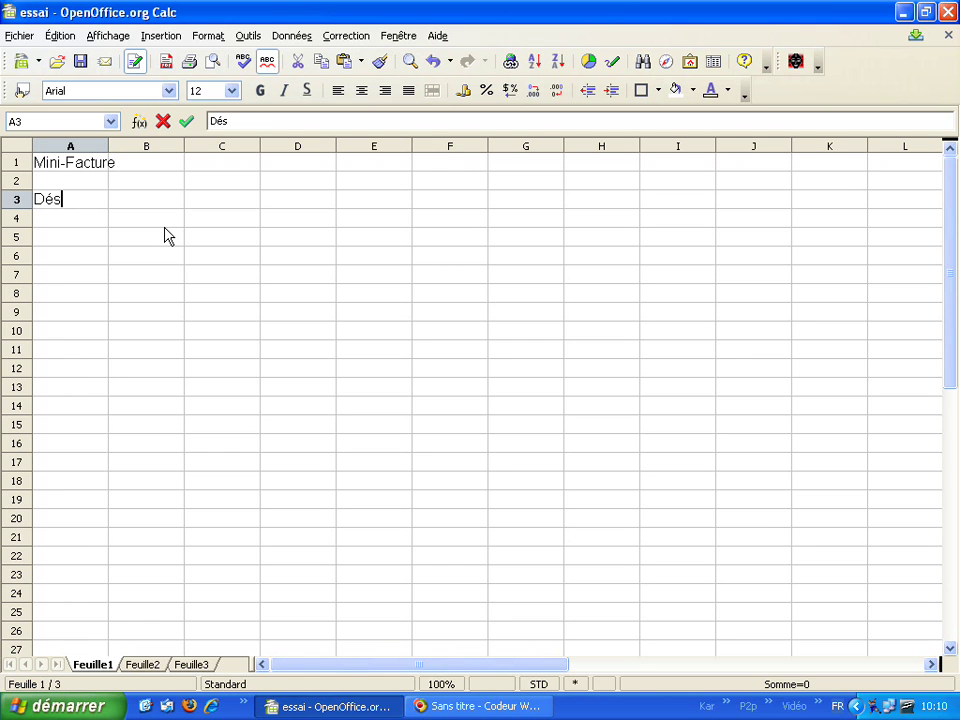
{"action": "type", "text": "ignation"}
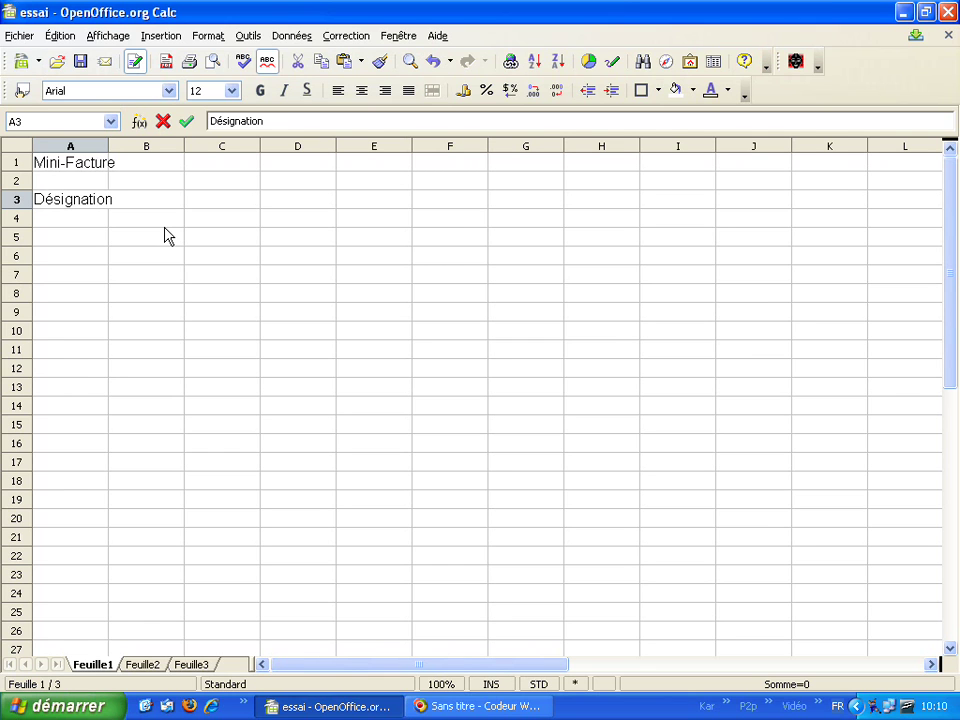
{"action": "key", "text": "Tab"}
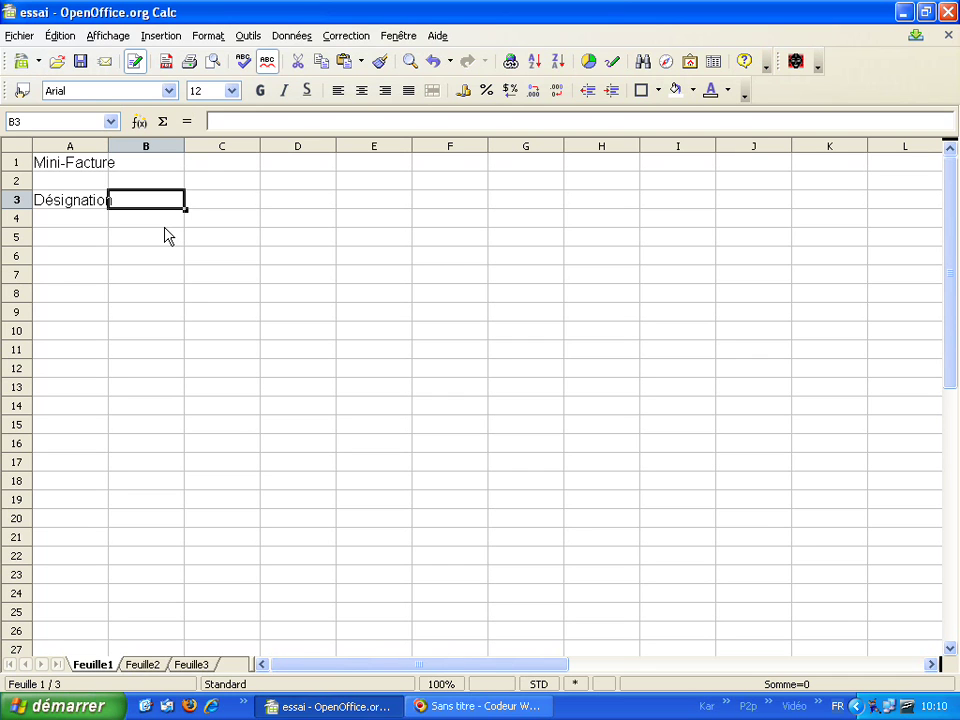
{"action": "type", "text": "PA HT"}
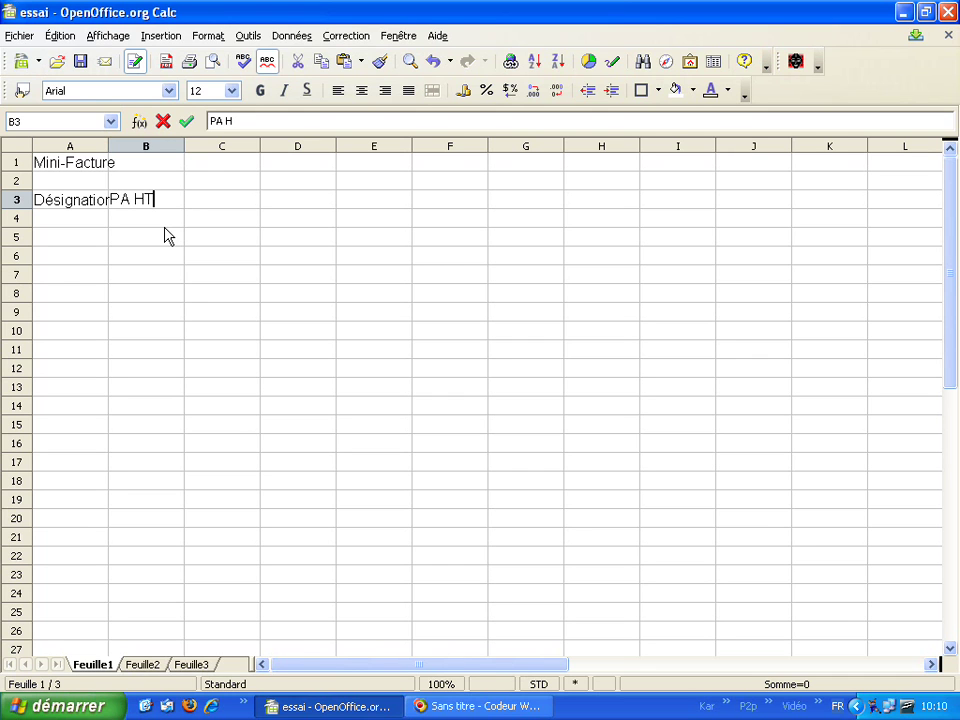
{"action": "key", "text": "Tab"}
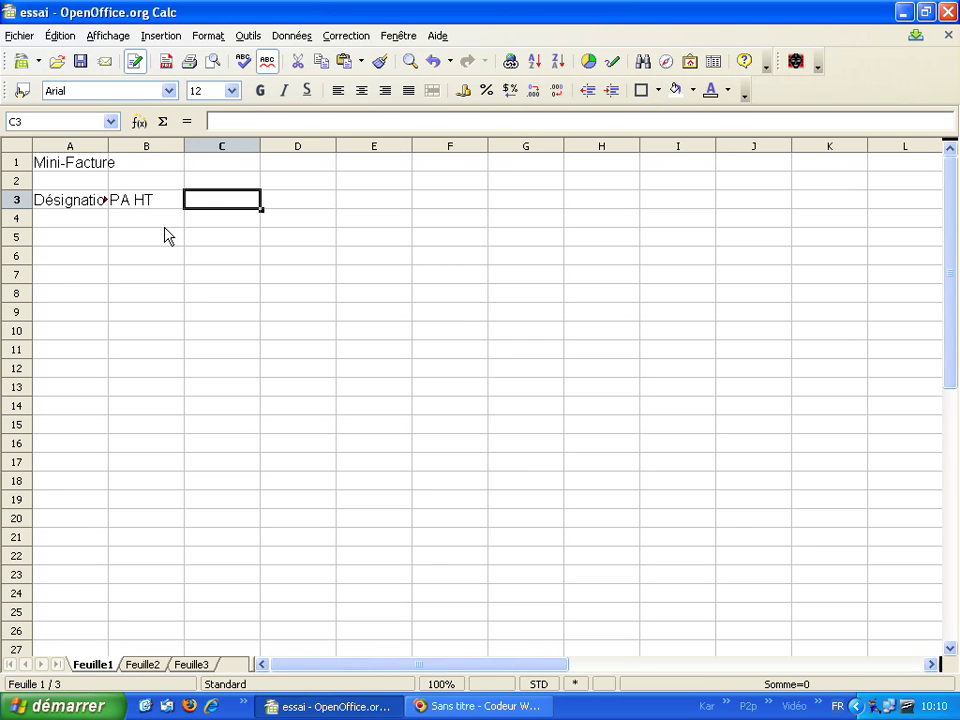
{"action": "type", "text": "Qte"}
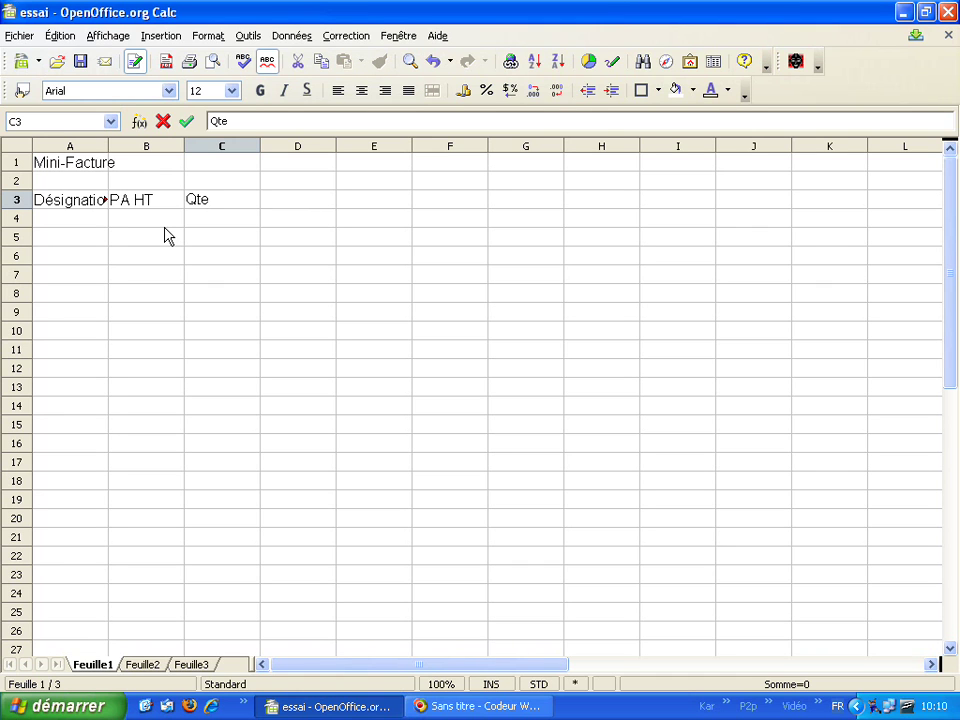
{"action": "key", "text": "Tab"}
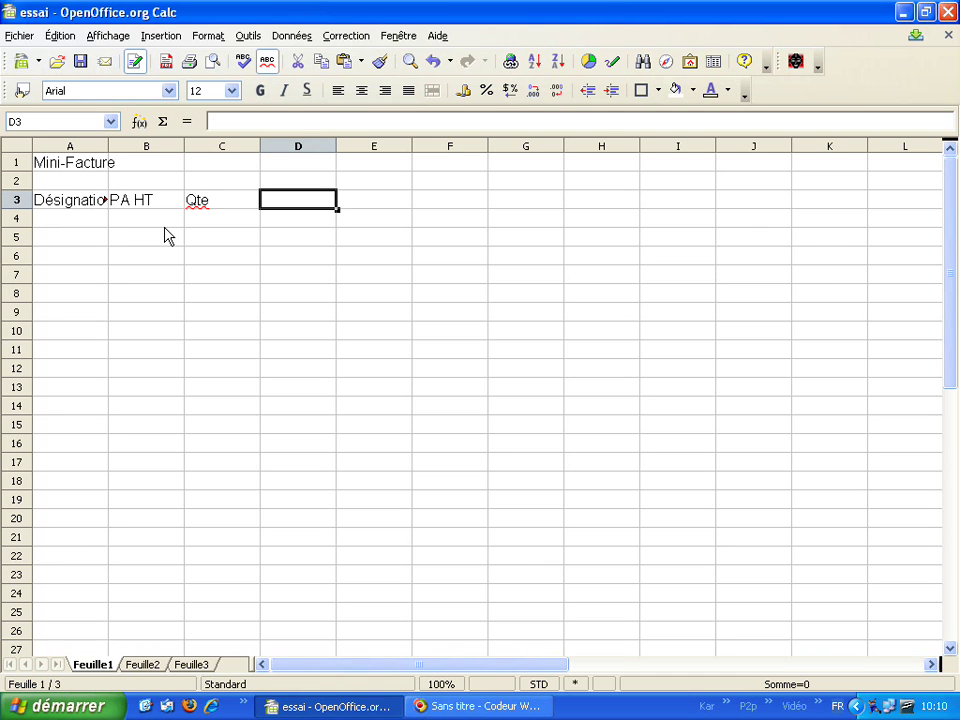
{"action": "type", "text": "T"}
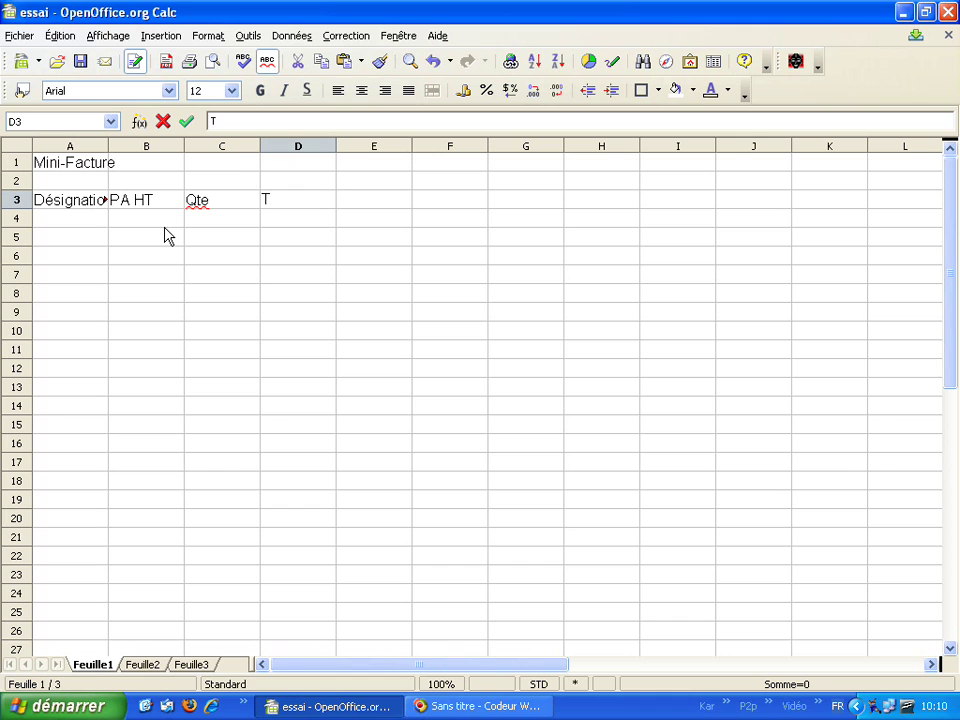
{"action": "type", "text": "otal HT"}
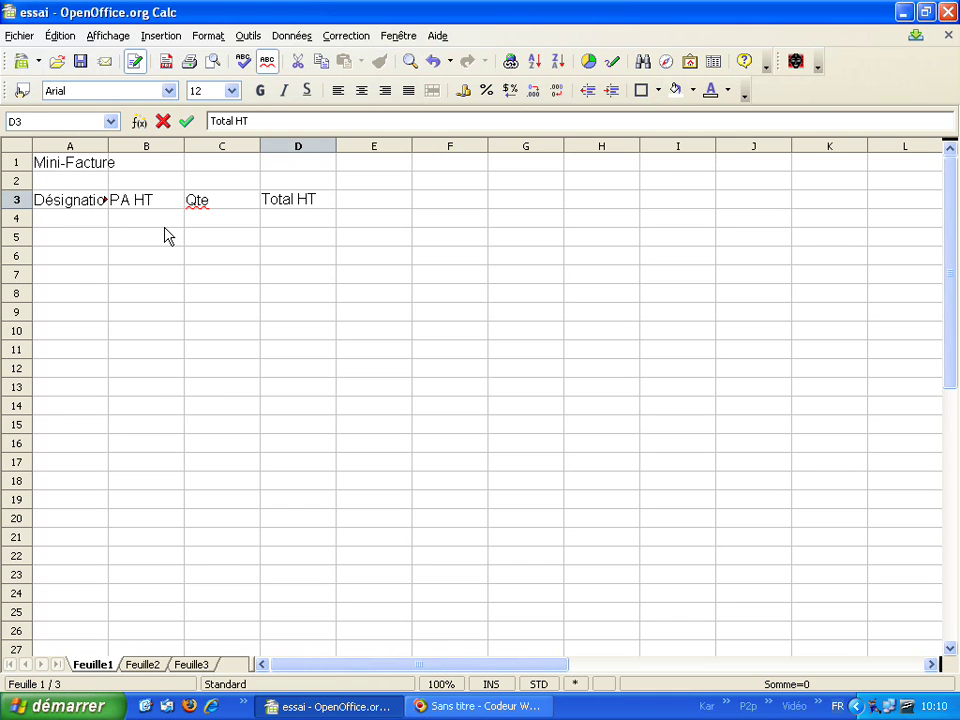
{"action": "key", "text": "Return"}
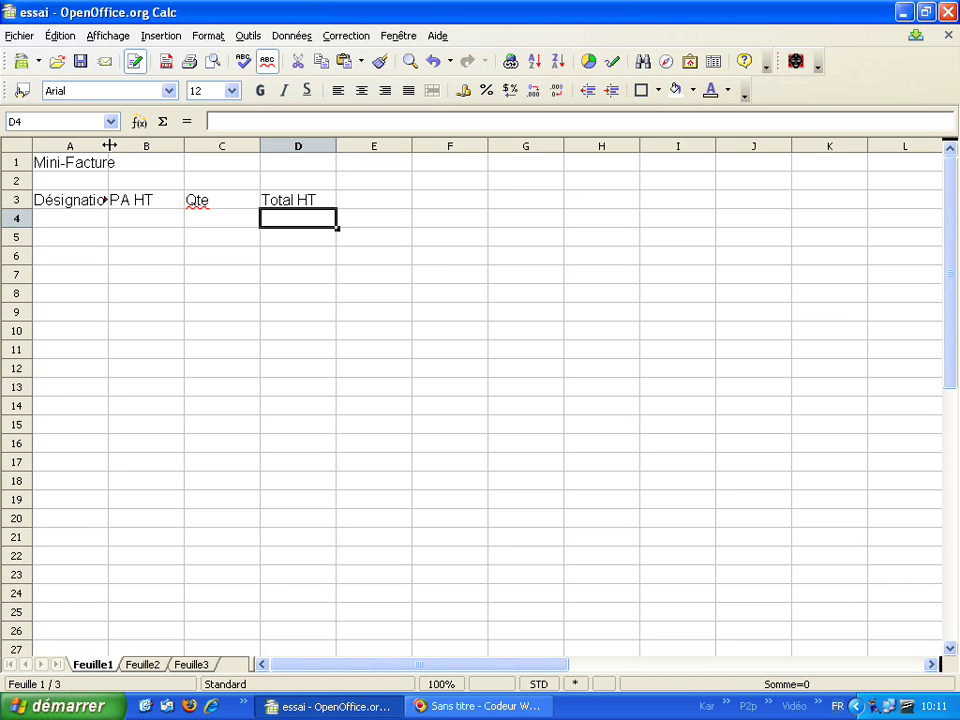
Adjust the table's layout by widening column A beyond its heading text, narrowing column E and reducing the height of row 2.
{"action": "left_click_drag", "start_coordinate": [109, 146], "coordinate": [133, 145]}
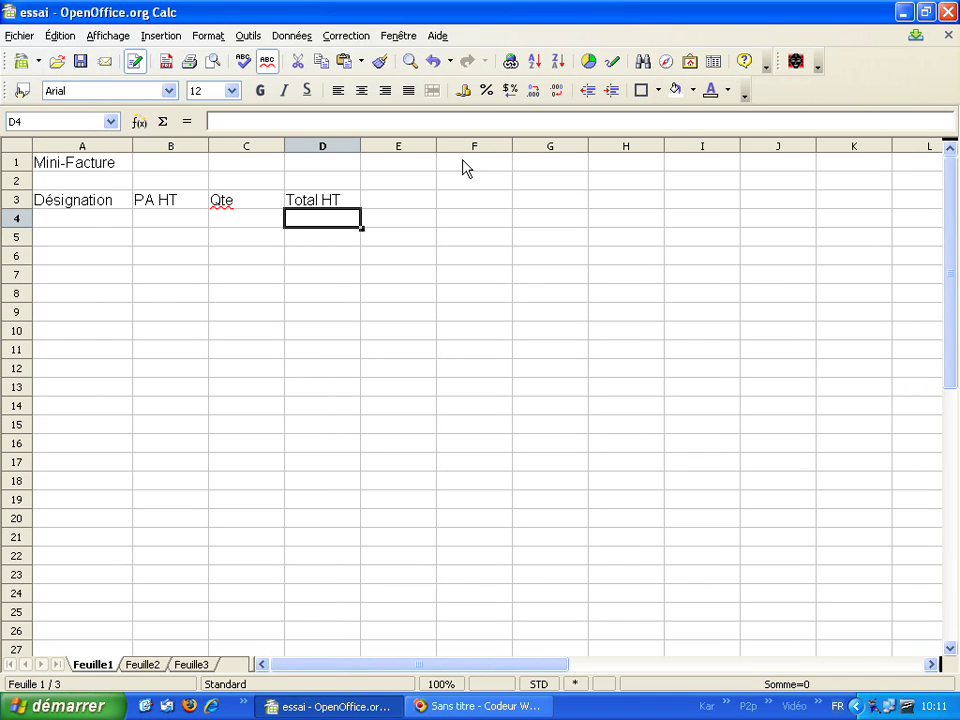
{"action": "left_click_drag", "start_coordinate": [435, 145], "coordinate": [400, 146]}
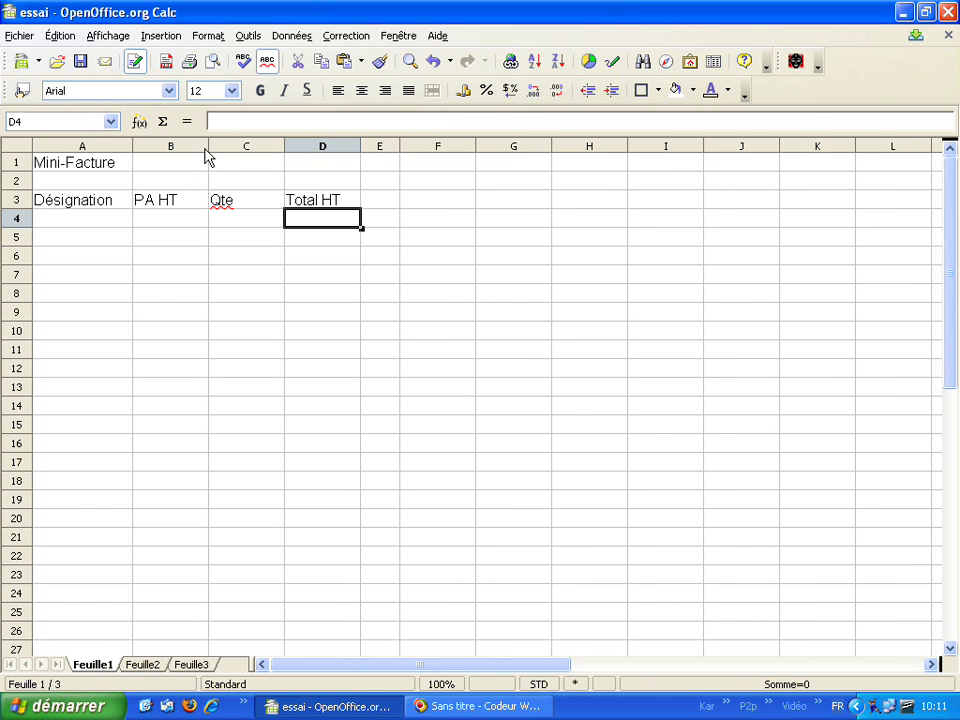
{"action": "left_click_drag", "start_coordinate": [133, 146], "coordinate": [157, 146]}
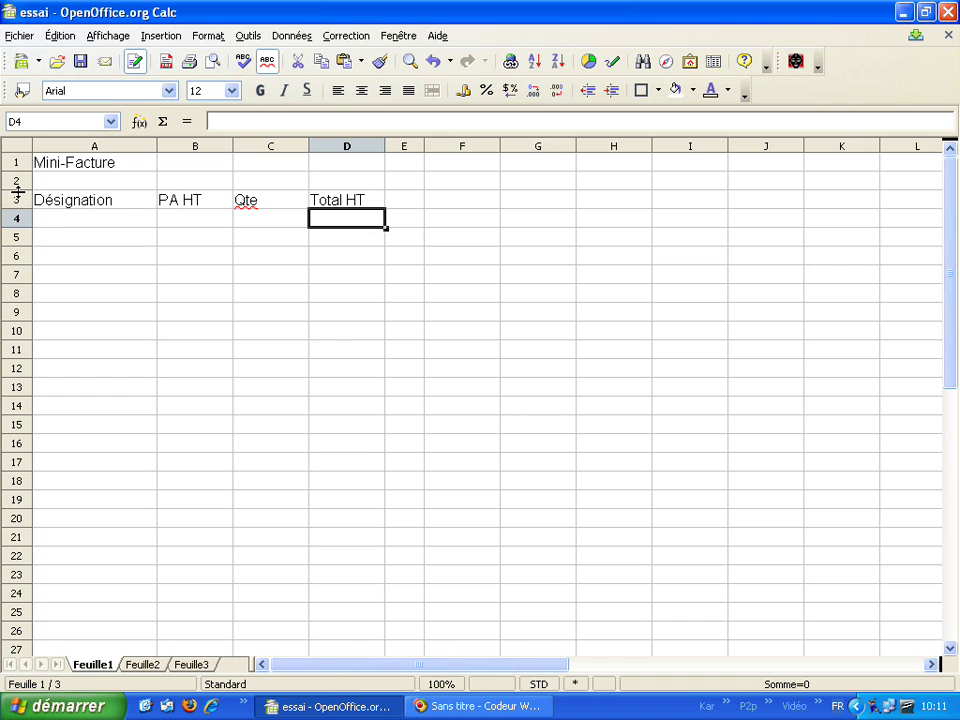
{"action": "left_click_drag", "start_coordinate": [21, 190], "coordinate": [21, 178]}
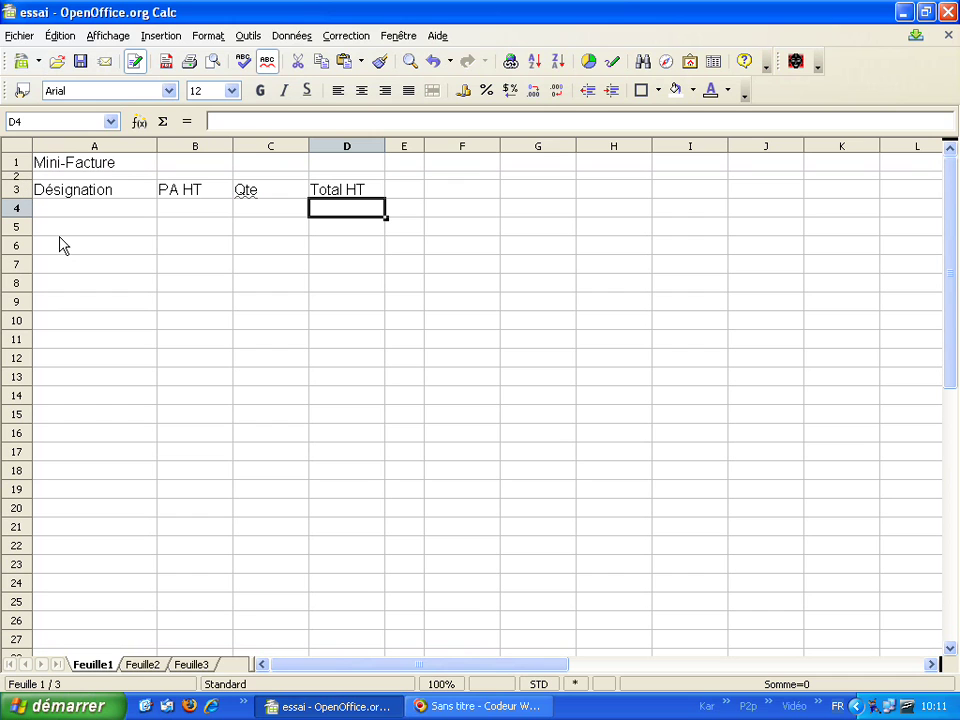
Fill in the first invoice line in row 4 with the designation "Stylo", price 1 and quantity 3.
{"action": "left_click", "coordinate": [92, 210]}
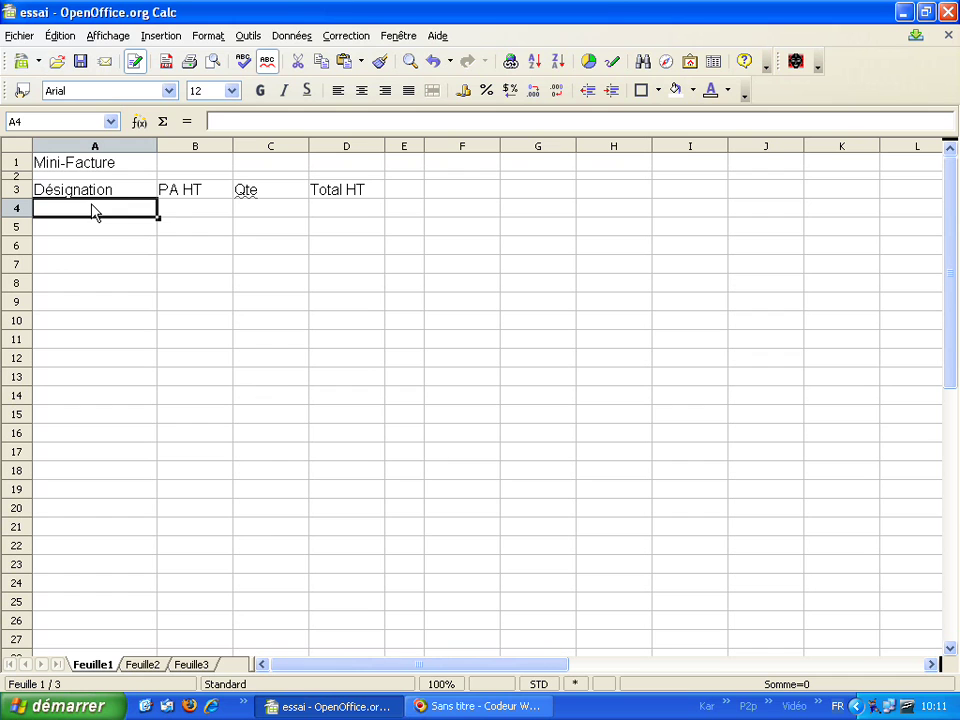
{"action": "type", "text": "Stu"}
{"action": "key", "text": "BackSpace"}
{"action": "type", "text": "ylo"}
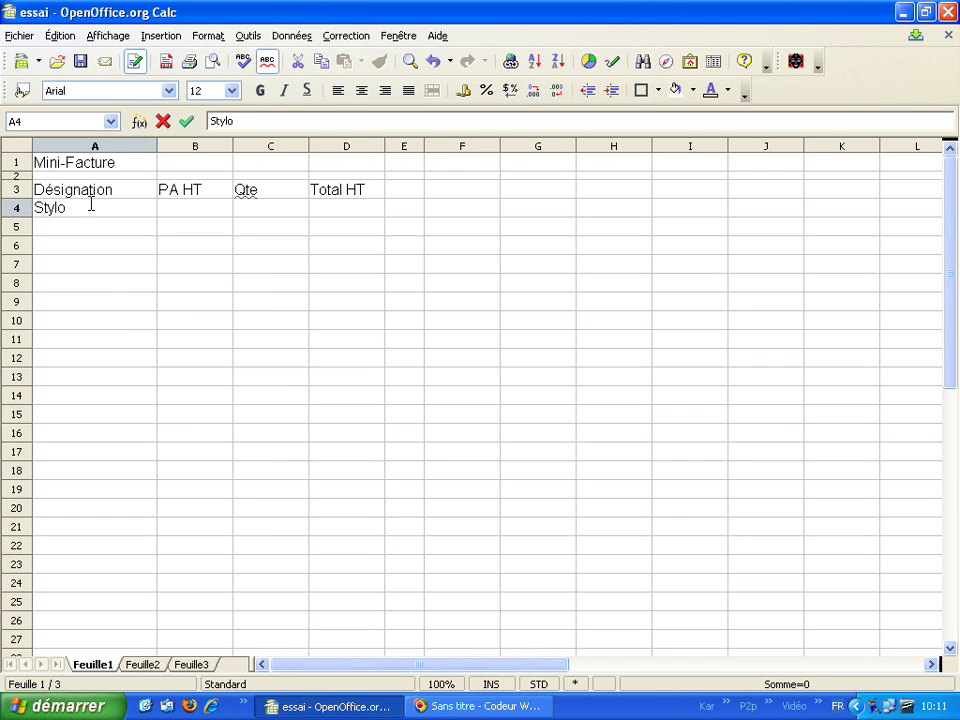
{"action": "key", "text": "Tab"}
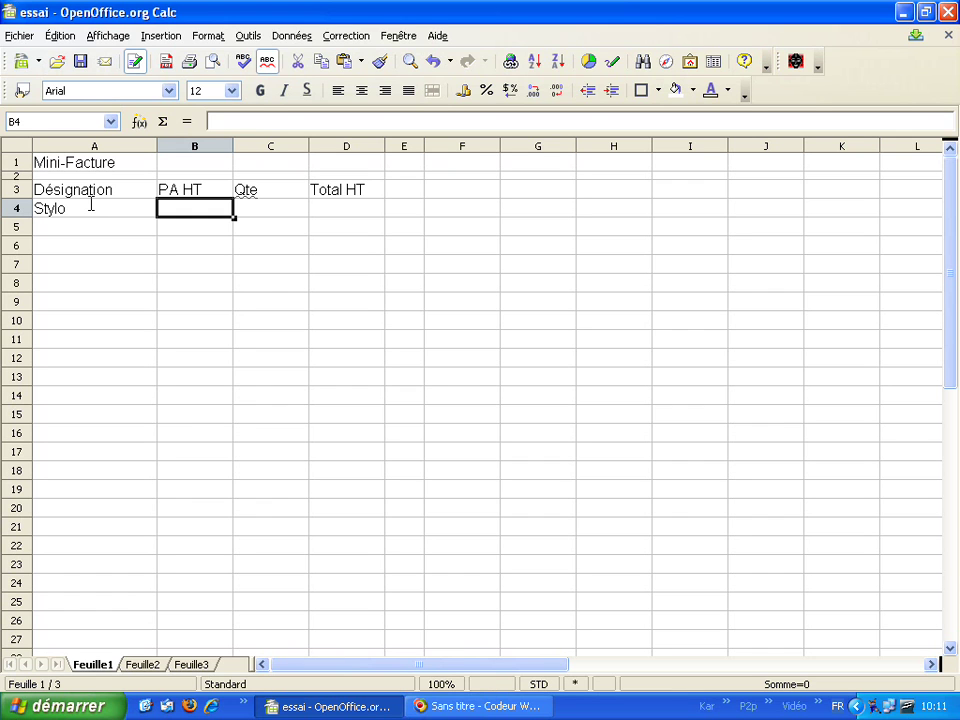
{"action": "type", "text": "1"}
{"action": "key", "text": "Tab"}
{"action": "type", "text": "3"}
{"action": "key", "text": "Left"}
{"action": "key", "text": "Left"}
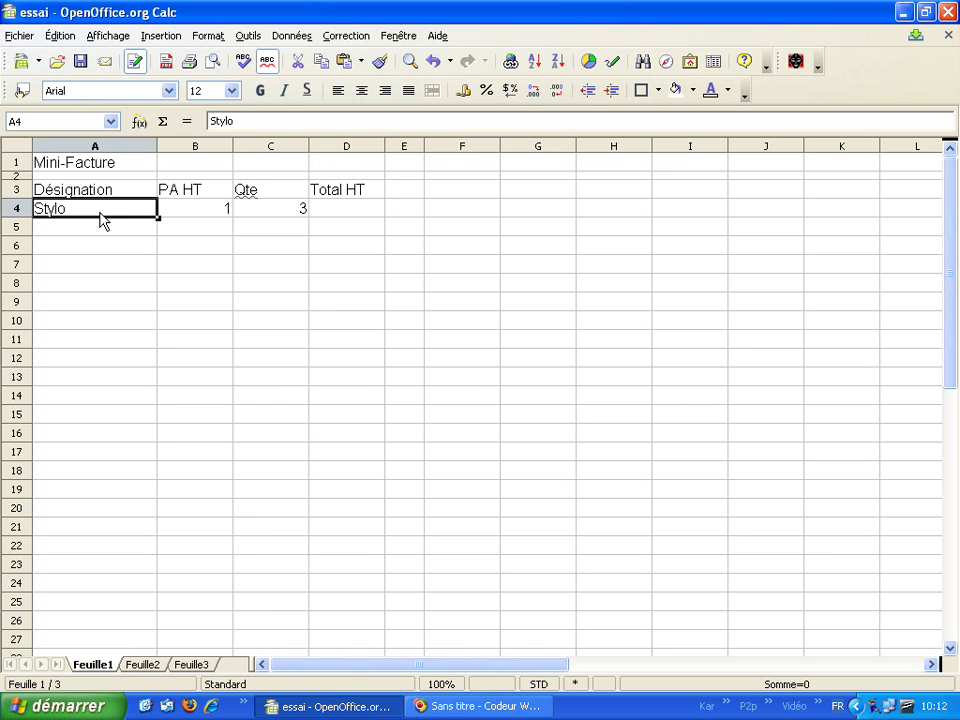
Examine the "Qte" heading and the price and quantity cells B4 and C4 that the line total depends on.
{"action": "left_click", "coordinate": [246, 200]}
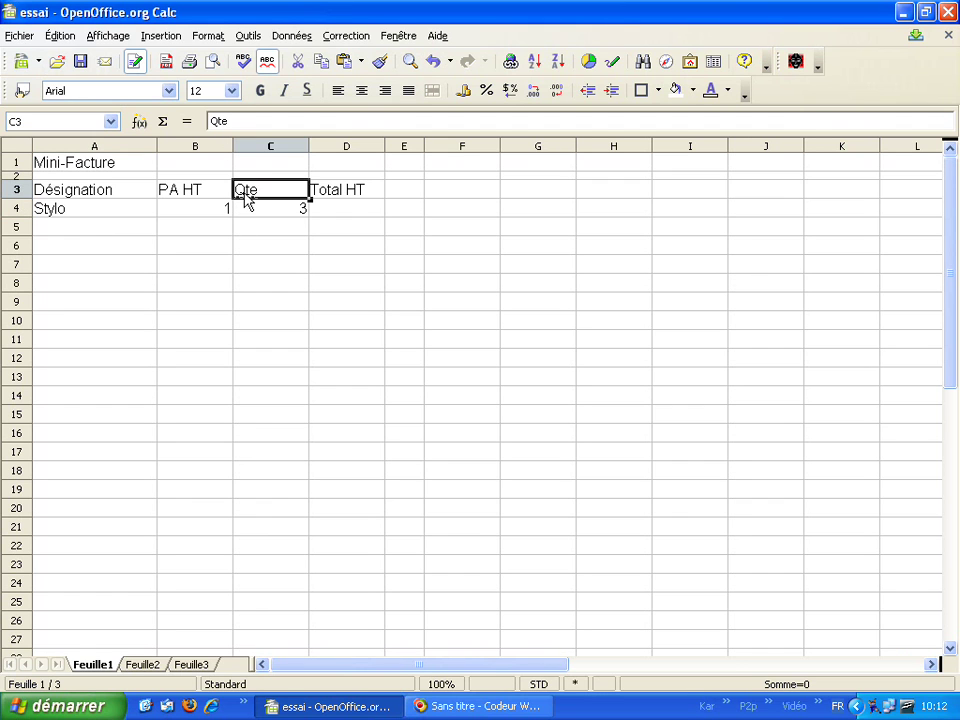
{"action": "left_click", "coordinate": [245, 212]}
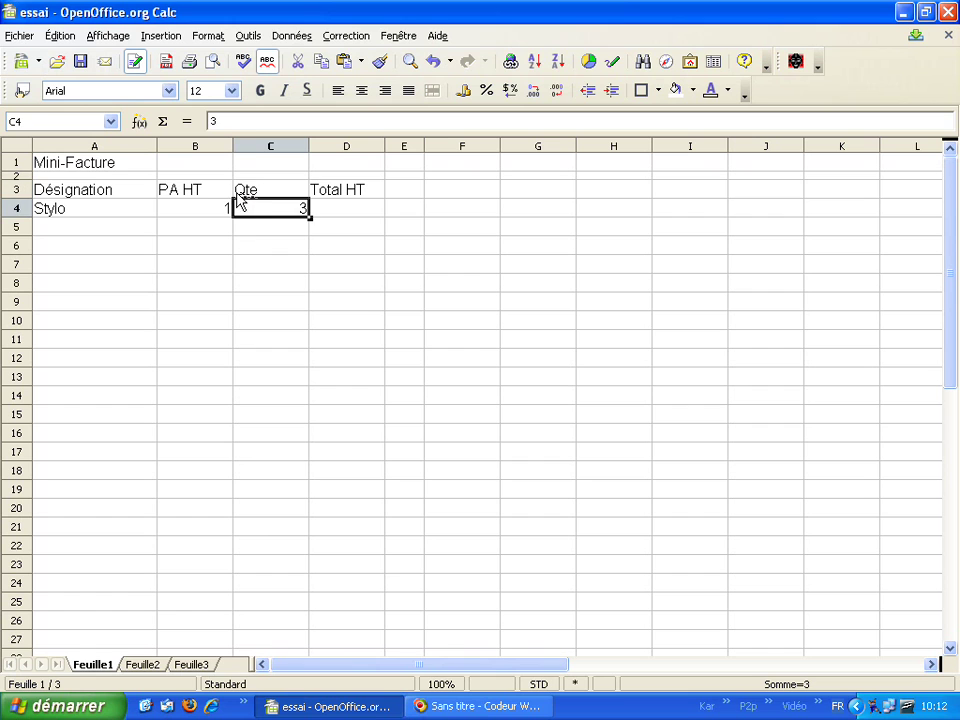
{"action": "left_click", "coordinate": [252, 244]}
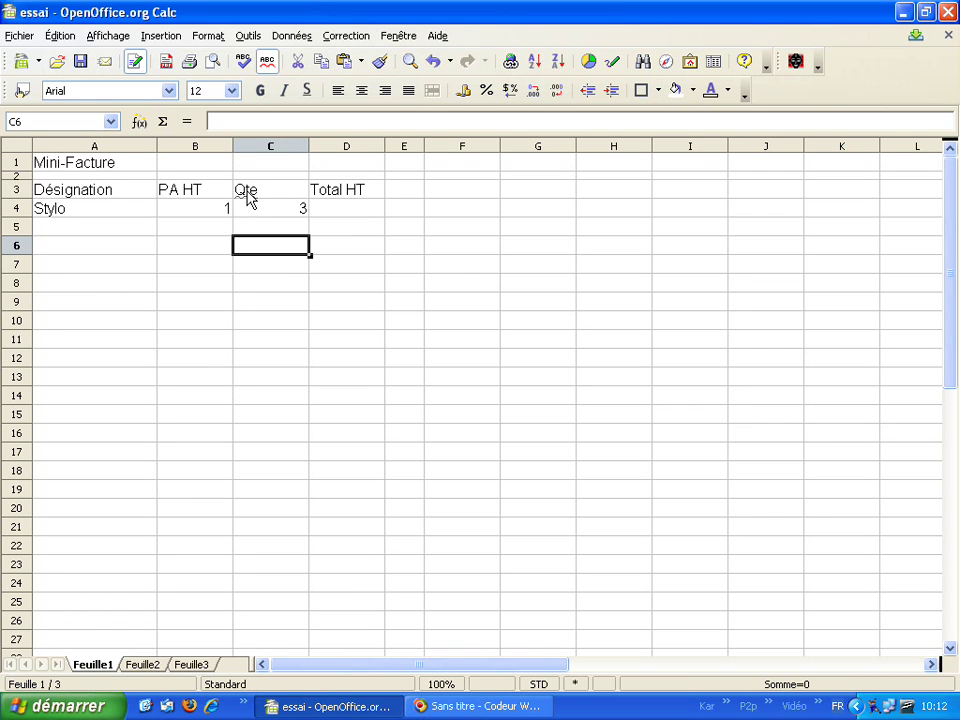
{"action": "left_click", "coordinate": [202, 214]}
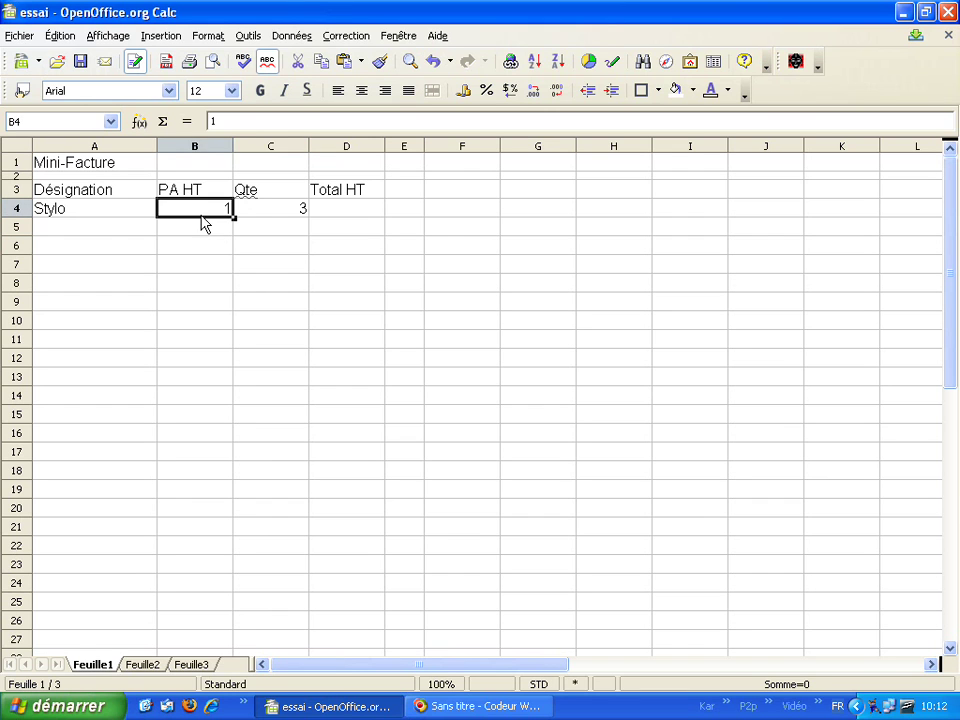
{"action": "left_click", "coordinate": [272, 216]}
{"action": "left_click", "coordinate": [223, 214]}
{"action": "left_click", "coordinate": [285, 221]}
Calculate the Stylo line total in D4 with the formula =B4*C4, multiplying price by quantity.
{"action": "left_click", "coordinate": [357, 218]}
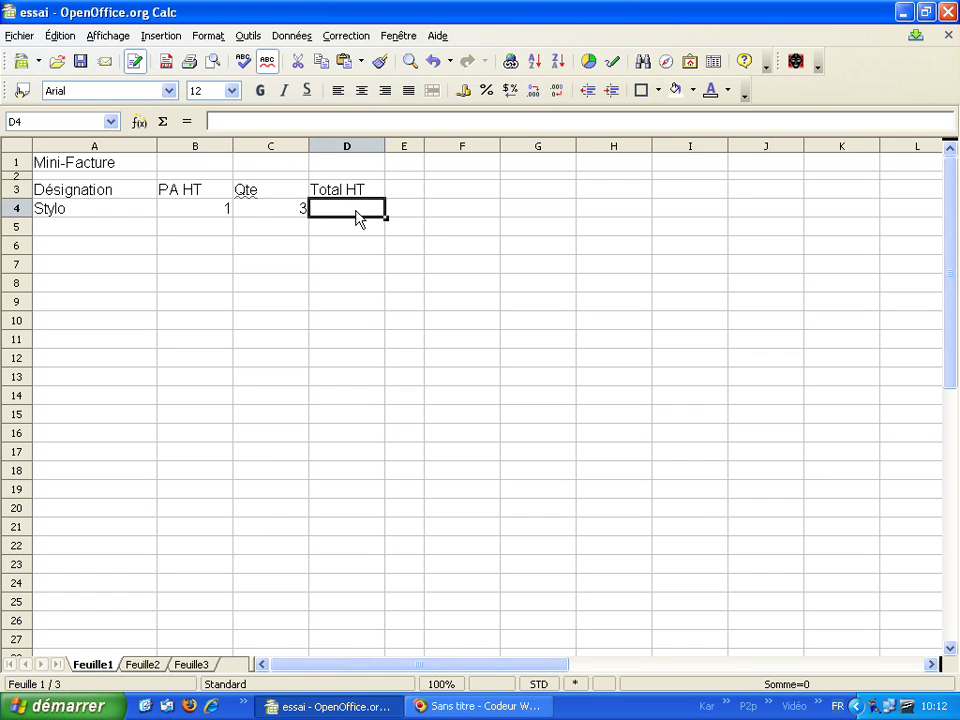
{"action": "type", "text": "="}
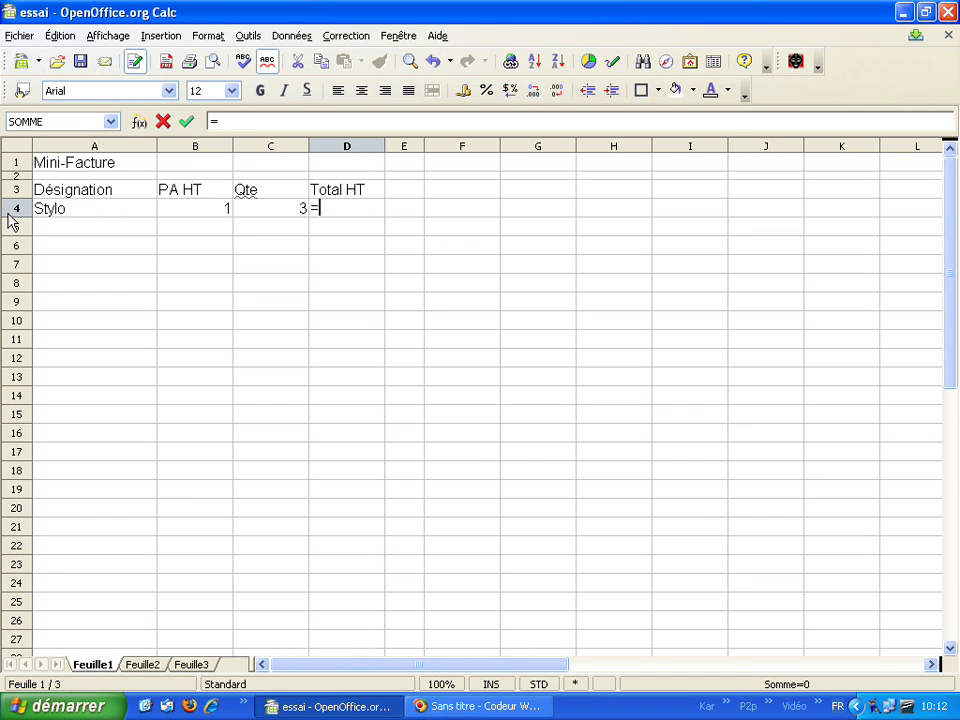
{"action": "left_click", "coordinate": [218, 210]}
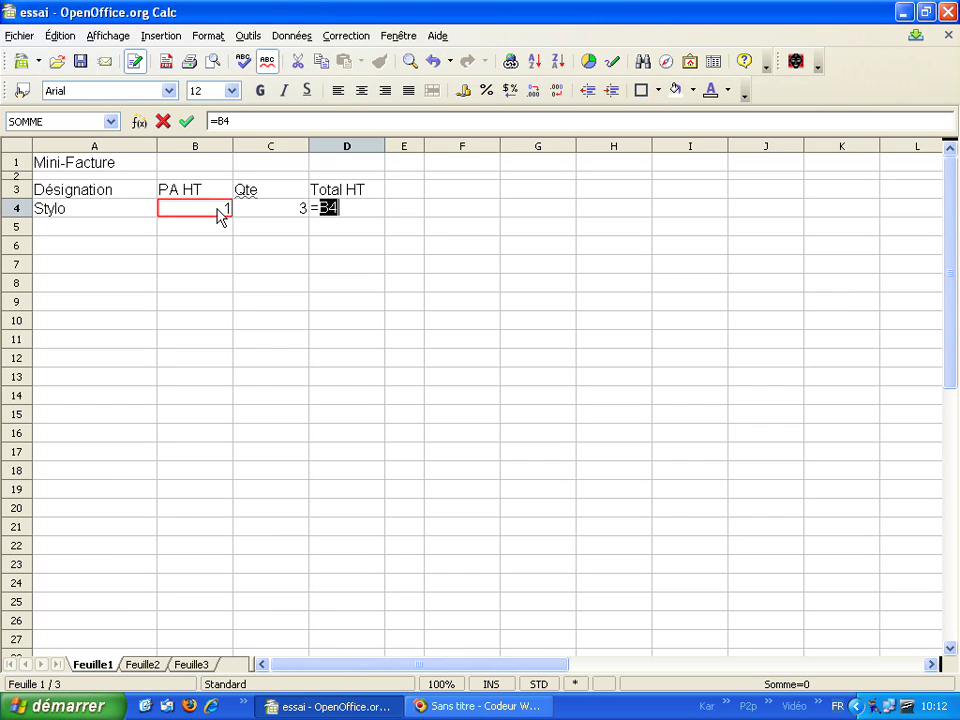
{"action": "type", "text": "*"}
{"action": "left_click", "coordinate": [280, 212]}
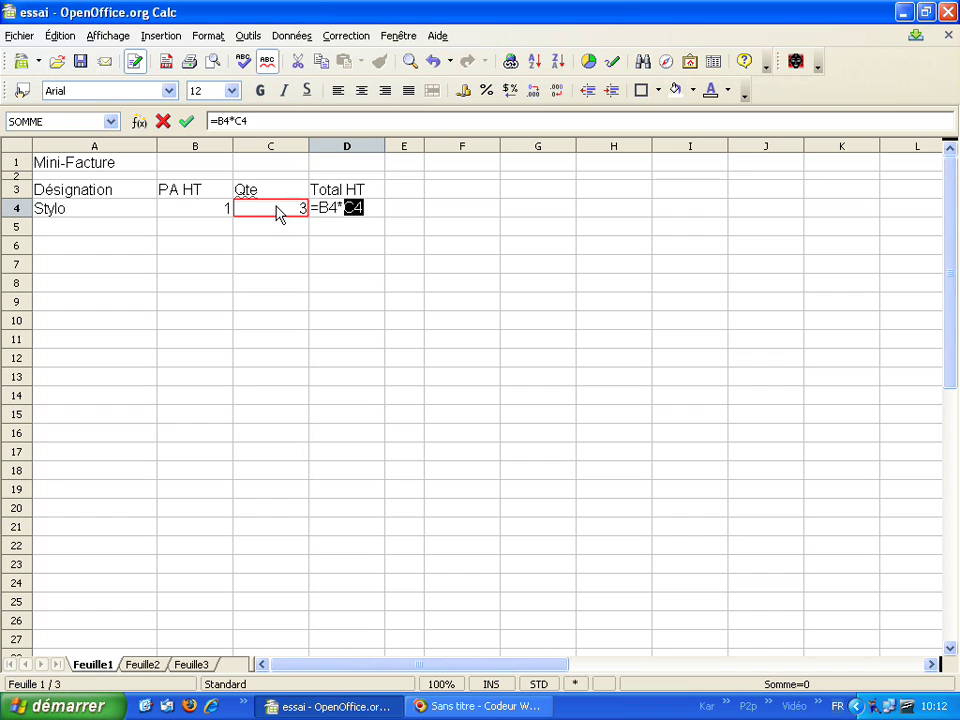
{"action": "key", "text": "Return"}
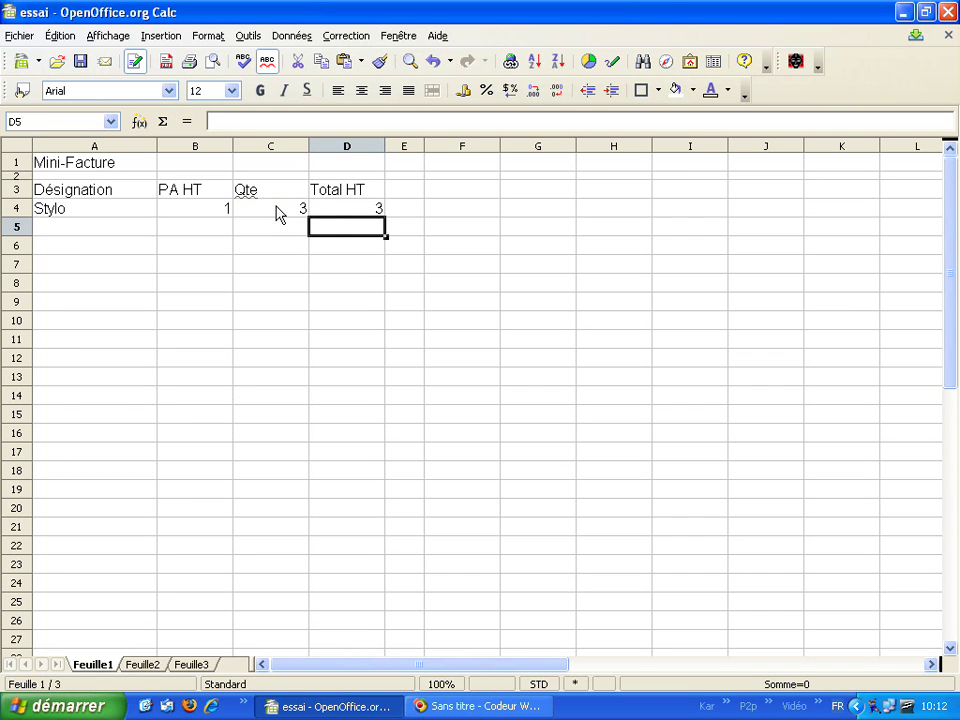
{"action": "left_click", "coordinate": [370, 212]}
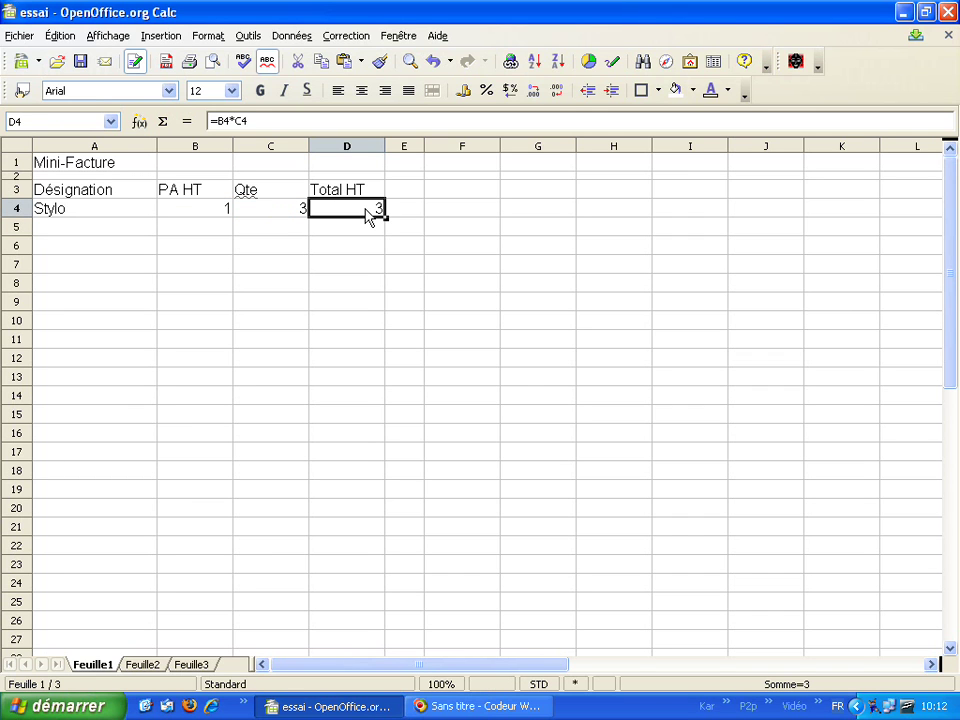
{"action": "left_click", "coordinate": [362, 233]}
{"action": "left_click", "coordinate": [360, 214]}
Change the Stylo unit price in B4 to 0,90 and check the recalculated total in D4.
{"action": "left_click", "coordinate": [190, 214]}
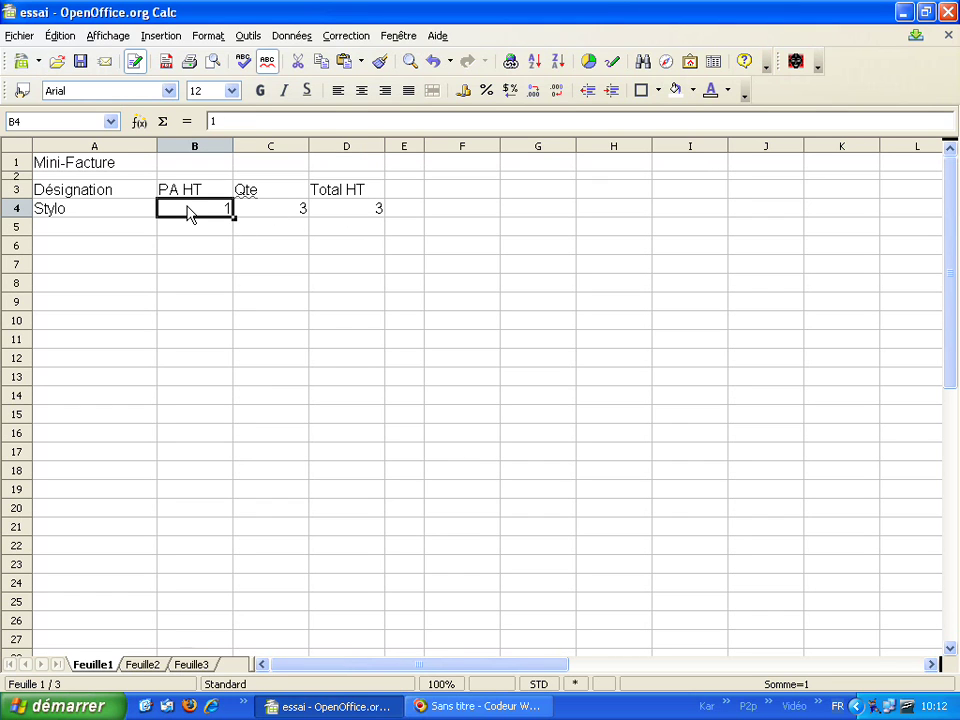
{"action": "type", "text": "0,90"}
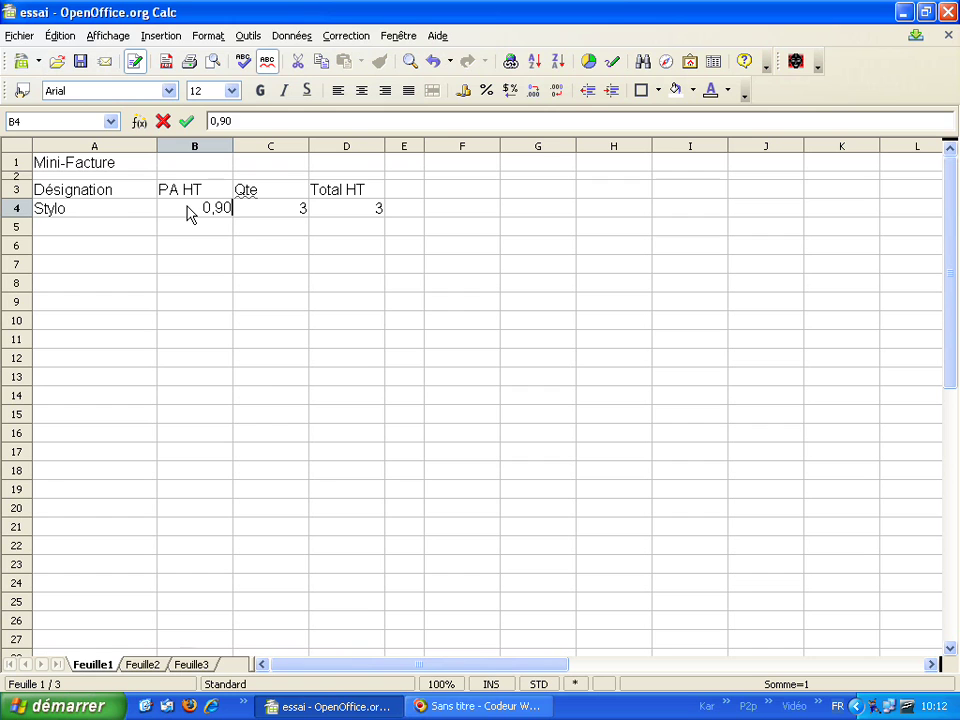
{"action": "key", "text": "Return"}
{"action": "key", "text": "Return"}
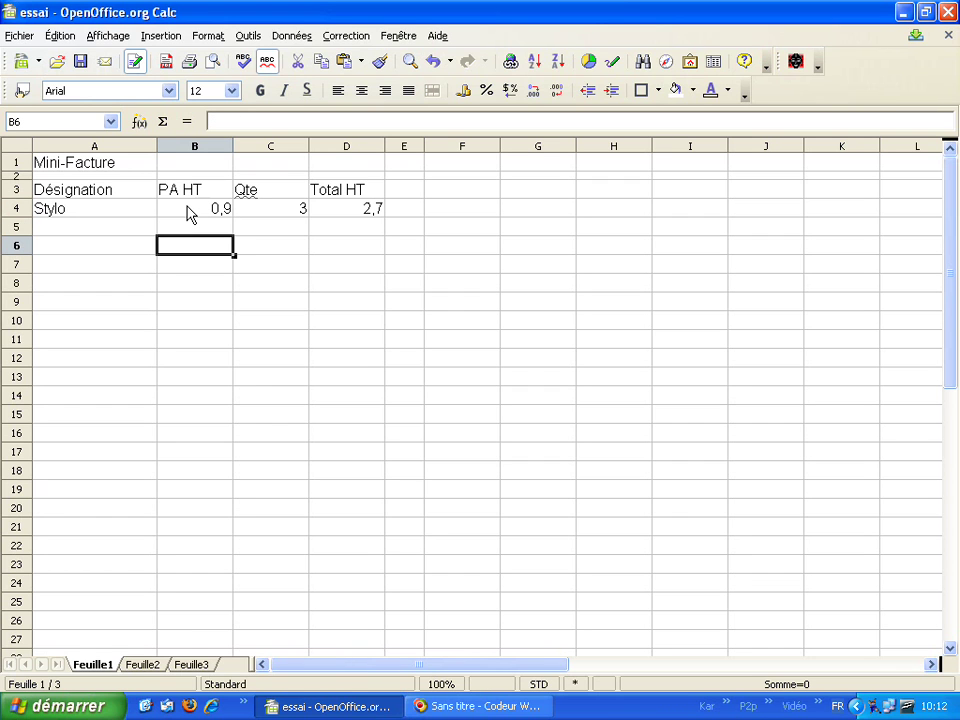
{"action": "left_click", "coordinate": [376, 212]}
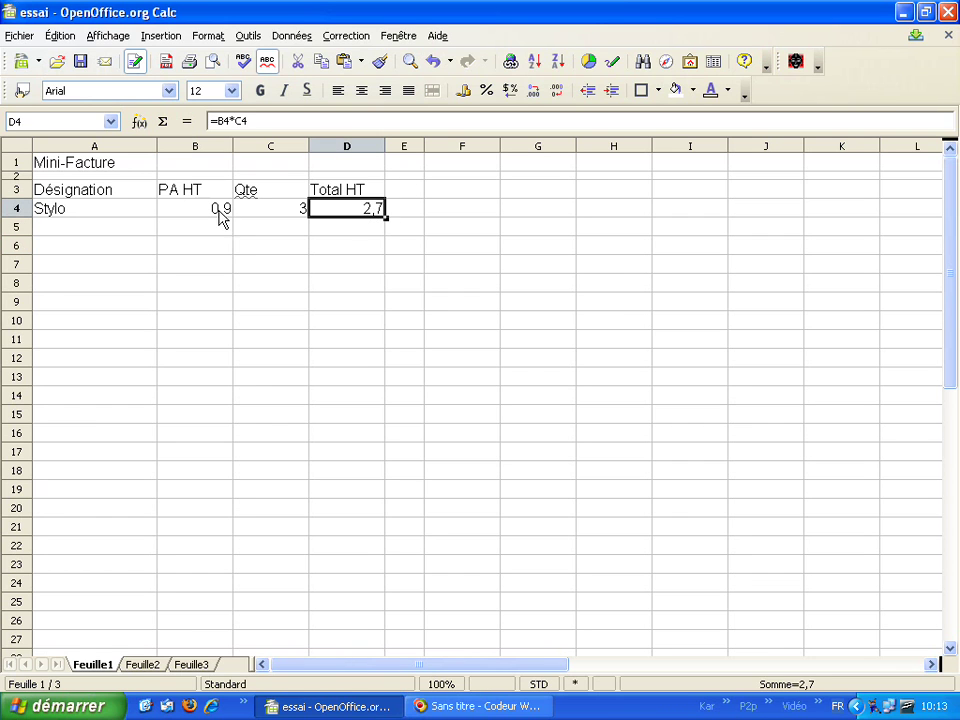
{"action": "left_click", "coordinate": [210, 228]}
{"action": "left_click", "coordinate": [204, 213]}
Fill in the second invoice line in row 5 with the designation "Cahier", price 3,25 and quantity 2.
{"action": "left_click", "coordinate": [124, 227]}
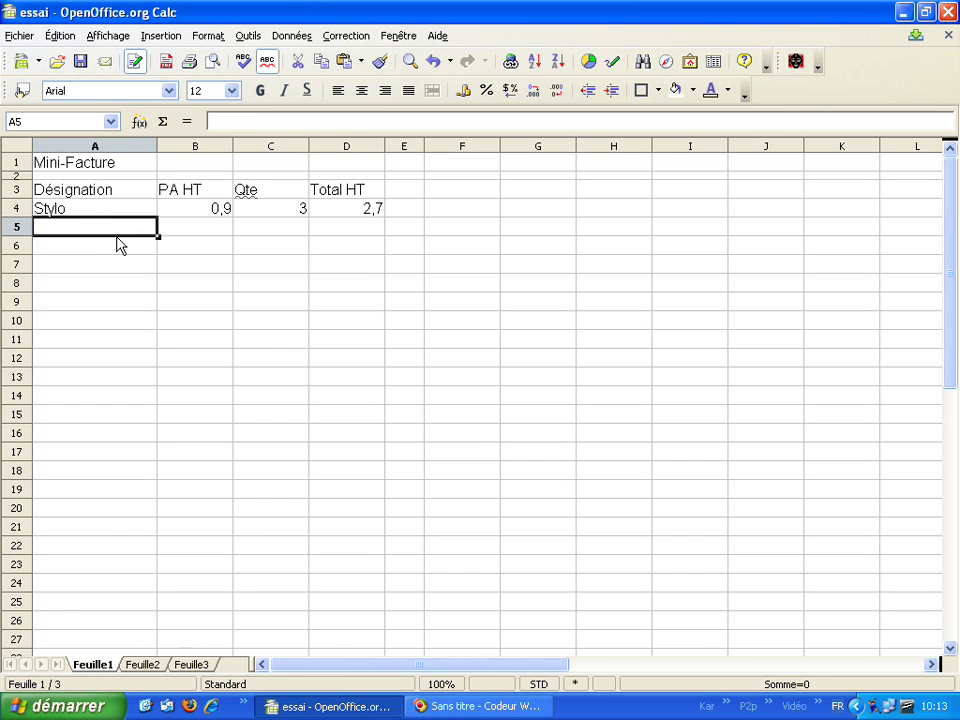
{"action": "type", "text": "Ca"}
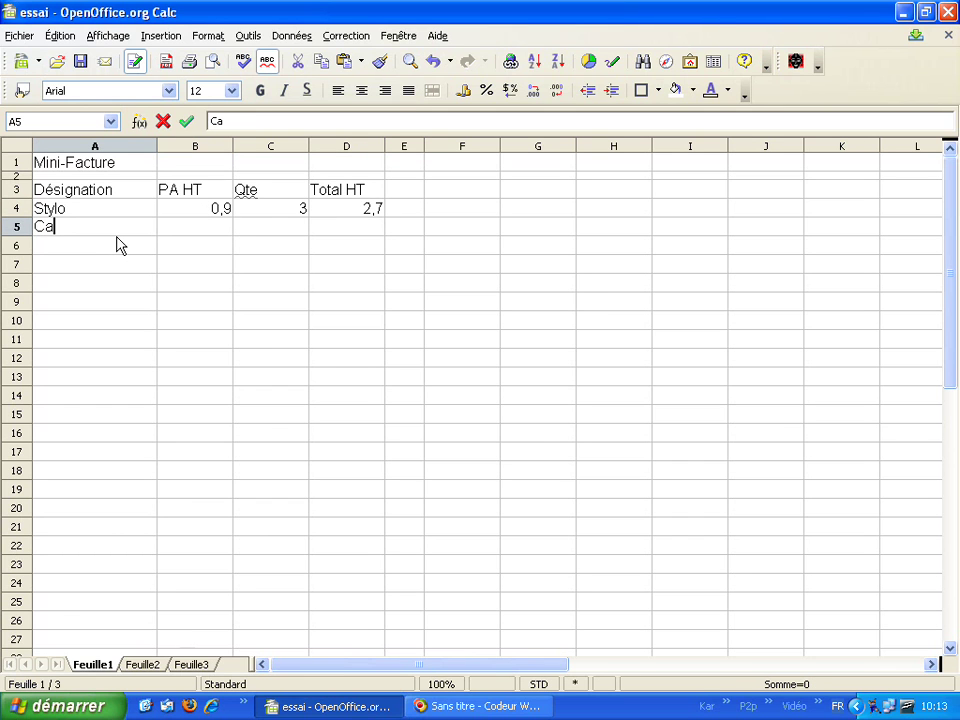
{"action": "type", "text": "hier"}
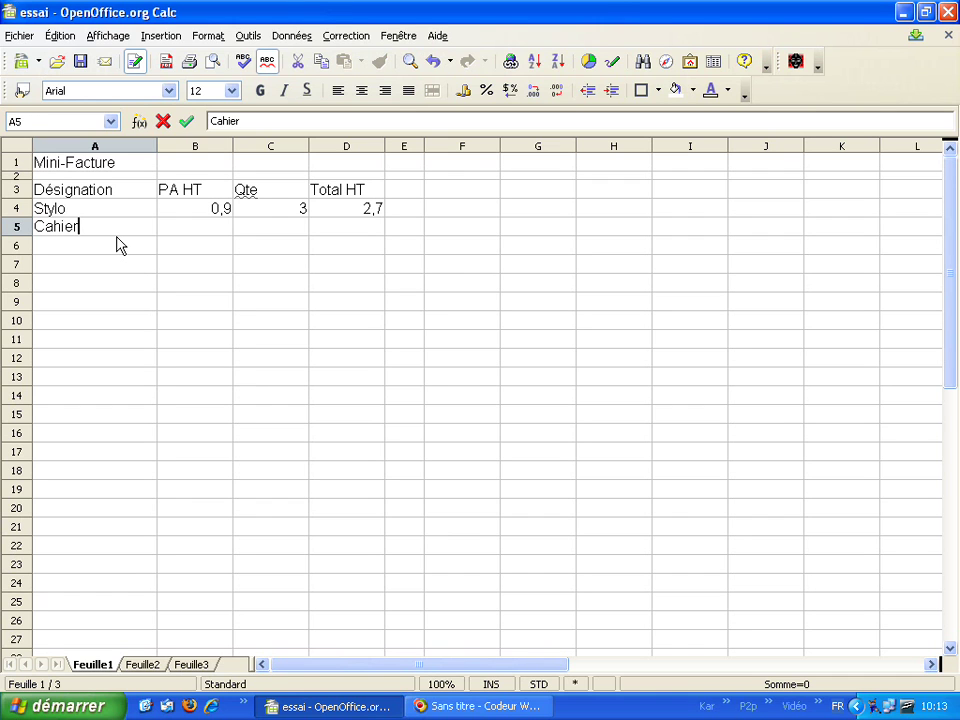
{"action": "key", "text": "Tab"}
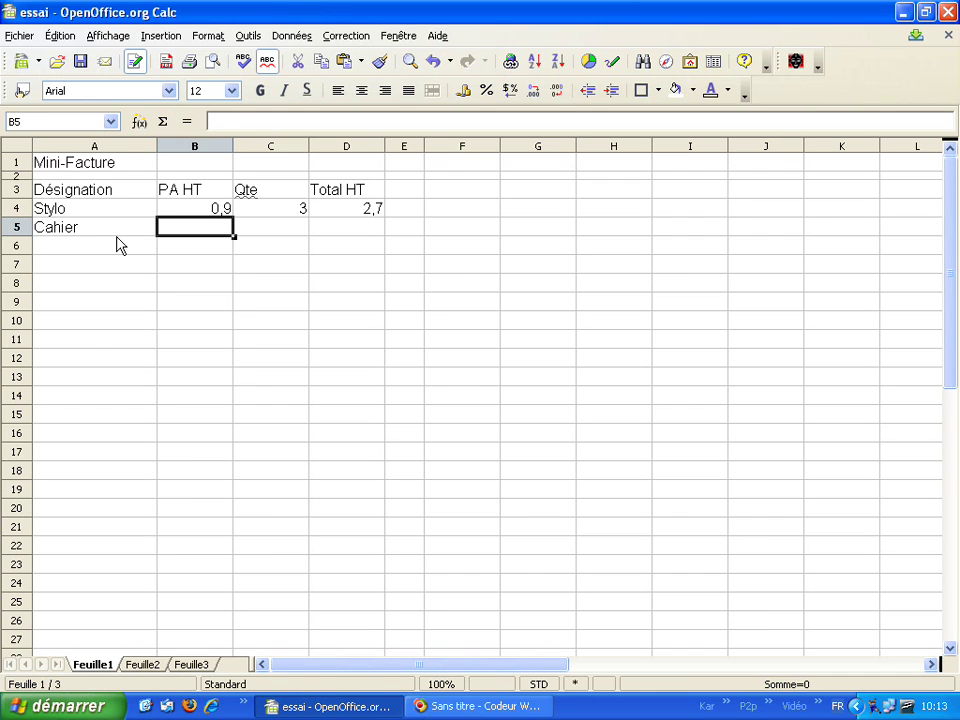
{"action": "type", "text": "3,25"}
{"action": "key", "text": "Tab"}
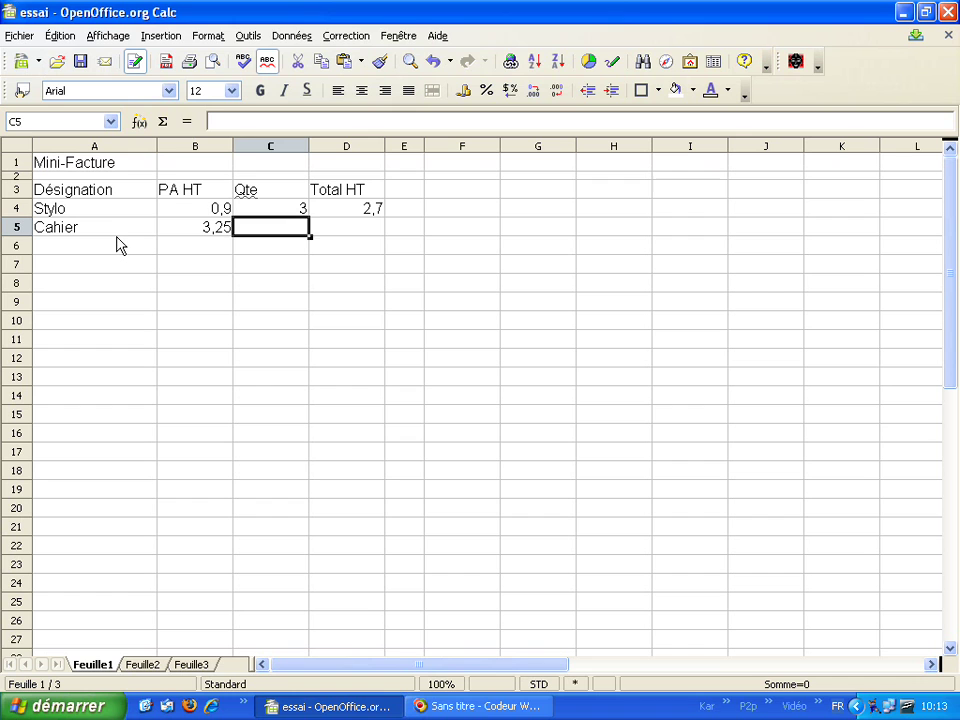
{"action": "type", "text": "2"}
{"action": "key", "text": "Return"}
Enter the formula =B5*C5 manually in D5 as the Cahier line total.
{"action": "key", "text": "Up"}
{"action": "key", "text": "Right"}
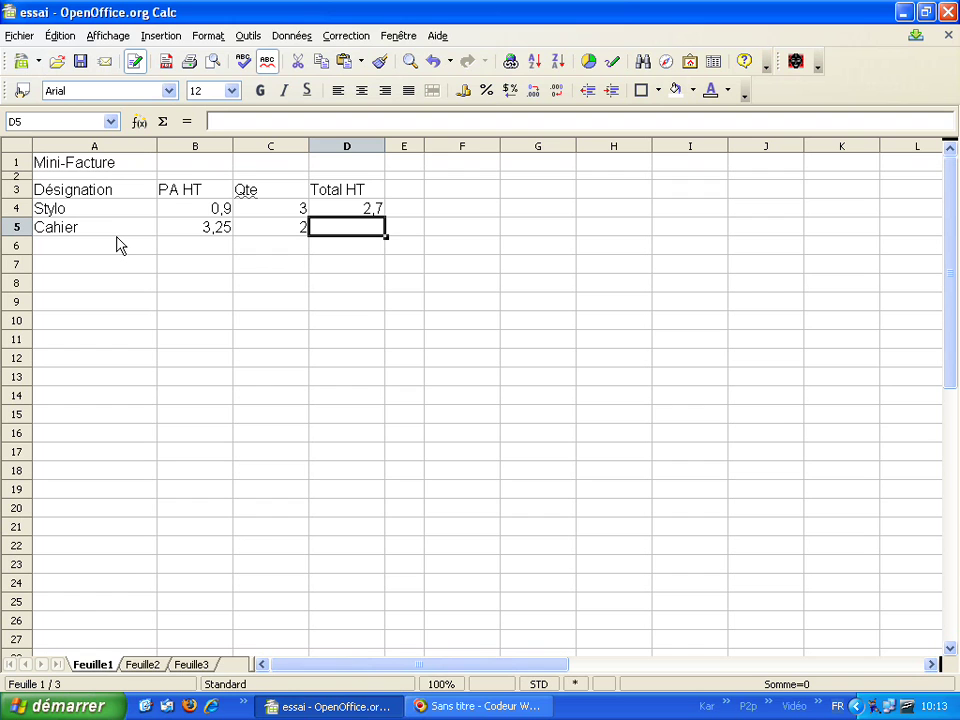
{"action": "type", "text": "="}
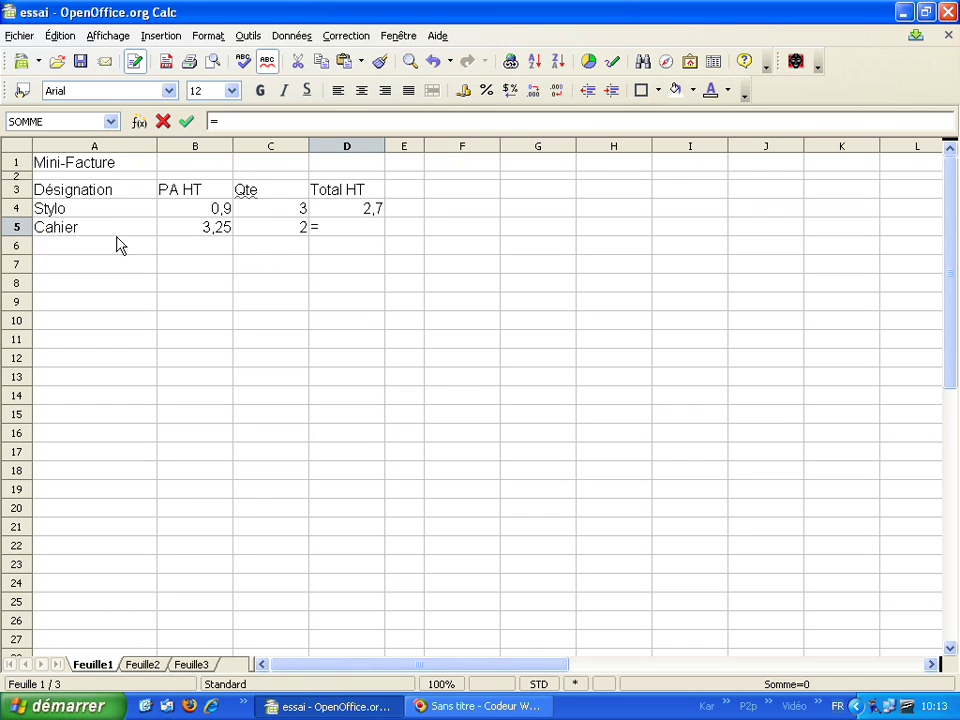
{"action": "left_click", "coordinate": [205, 232]}
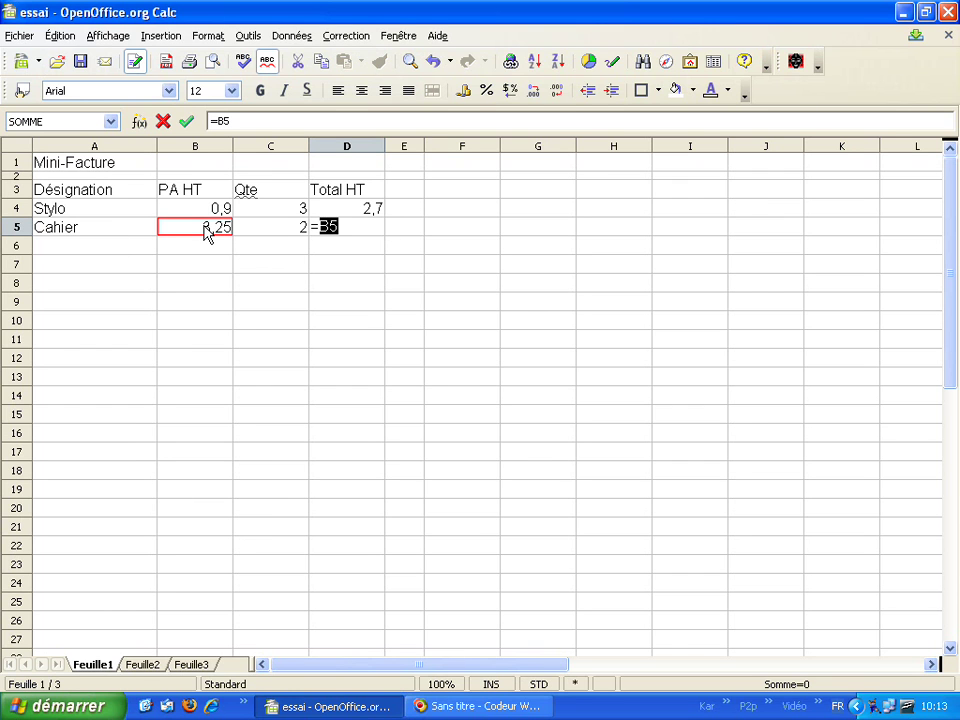
{"action": "type", "text": "*"}
{"action": "left_click", "coordinate": [272, 230]}
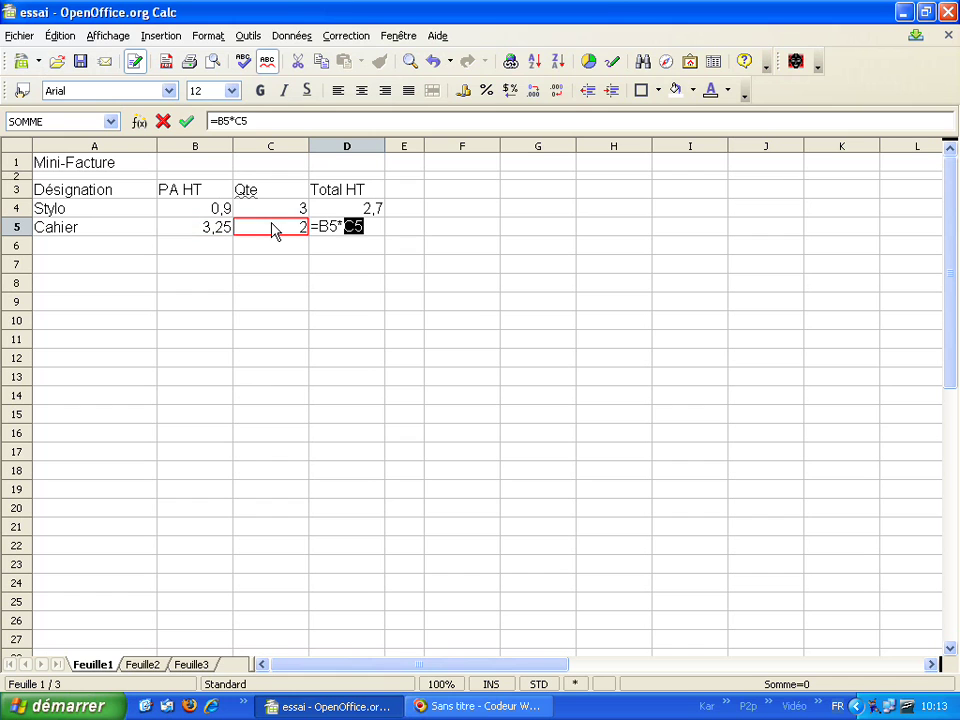
{"action": "key", "text": "Return"}
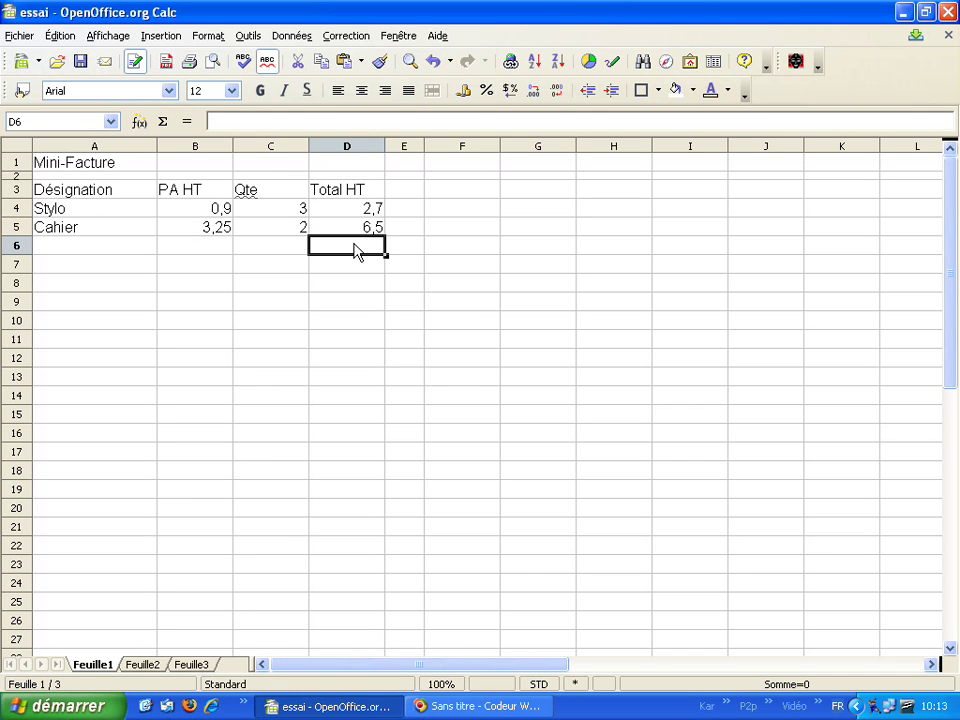
Clear the formula in D5, fill D4's formula down into D5 instead, and compare the formulas of both cells.
{"action": "left_click", "coordinate": [362, 234]}
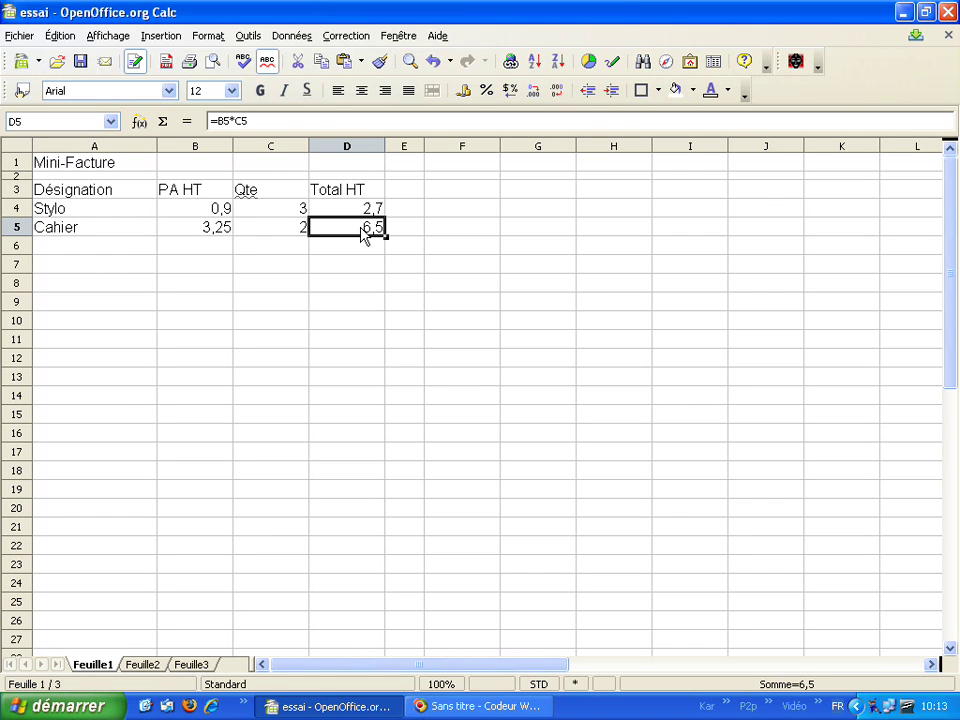
{"action": "key", "text": "Delete"}
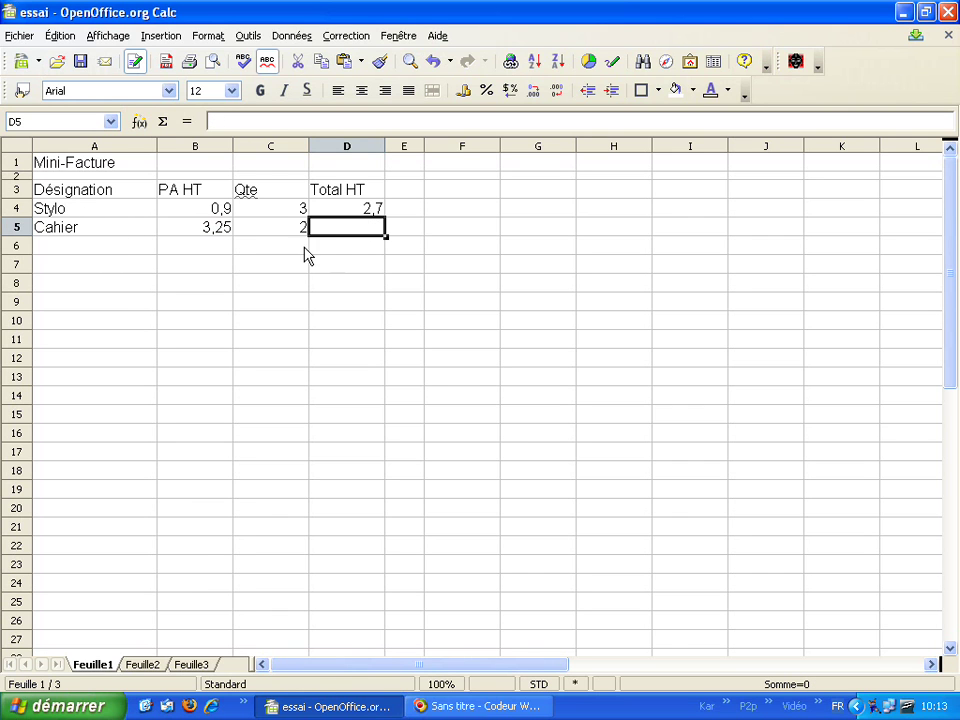
{"action": "left_click", "coordinate": [347, 210]}
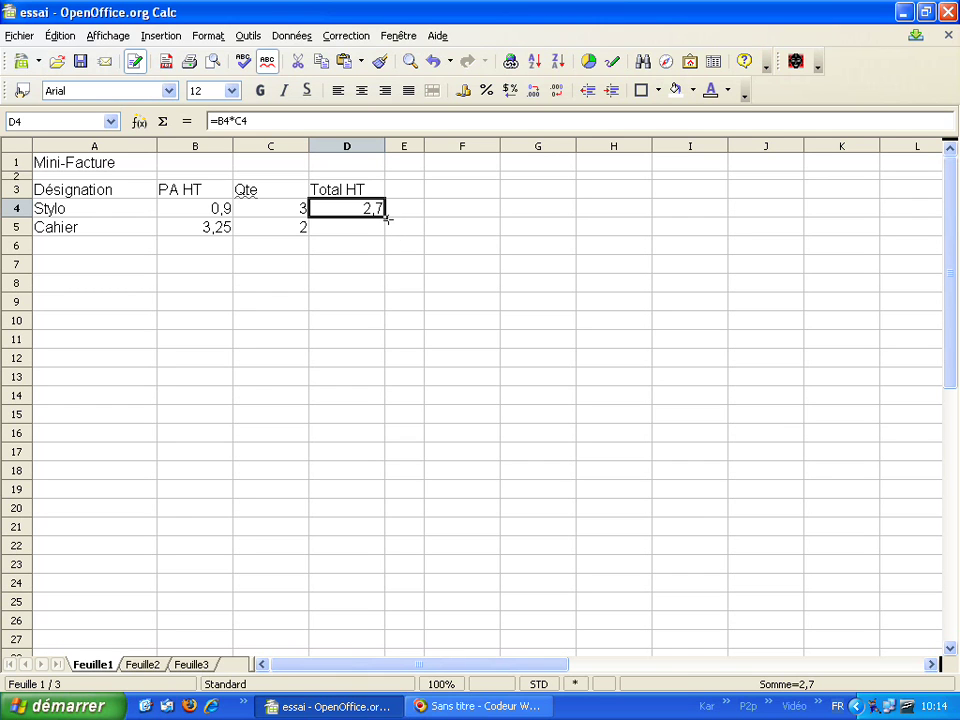
{"action": "left_click_drag", "start_coordinate": [386, 218], "coordinate": [389, 238]}
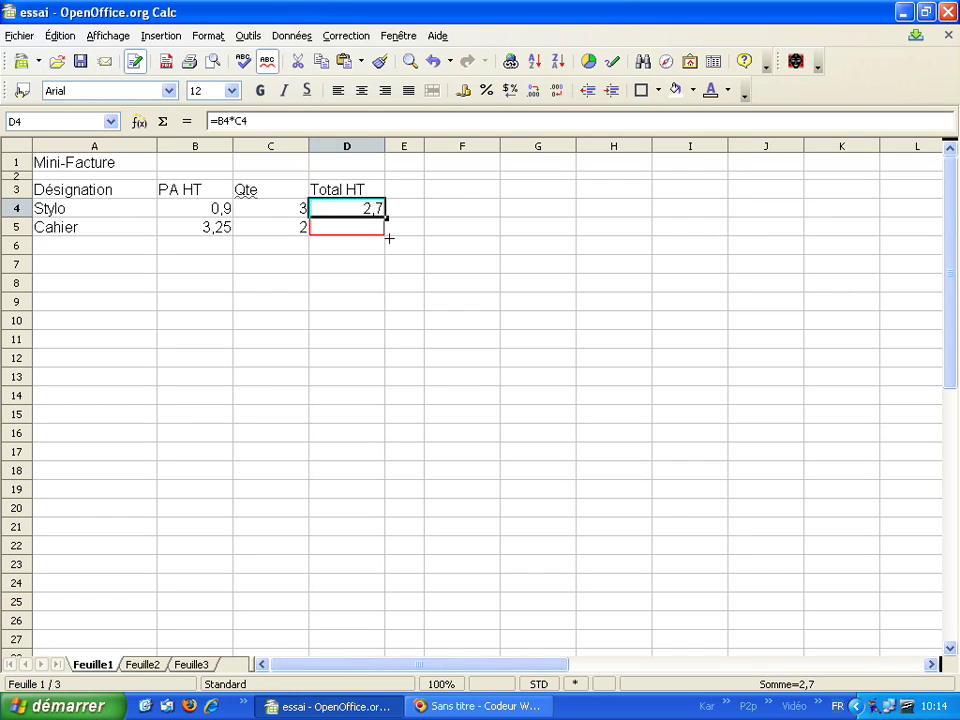
{"action": "left_click_drag", "start_coordinate": [389, 238], "coordinate": [392, 244]}
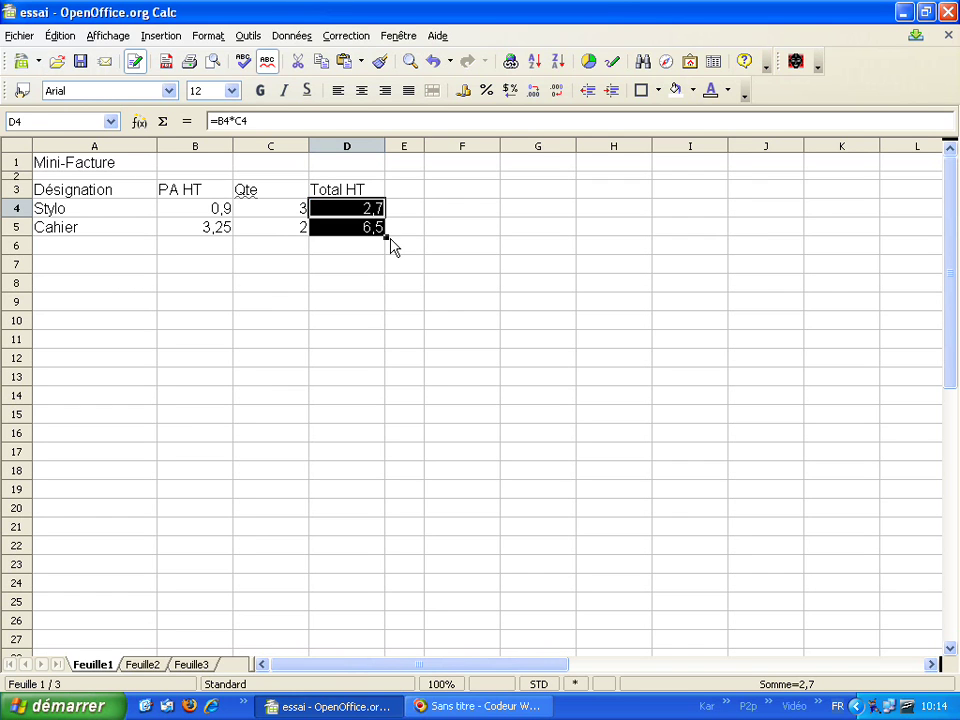
{"action": "left_click", "coordinate": [379, 245]}
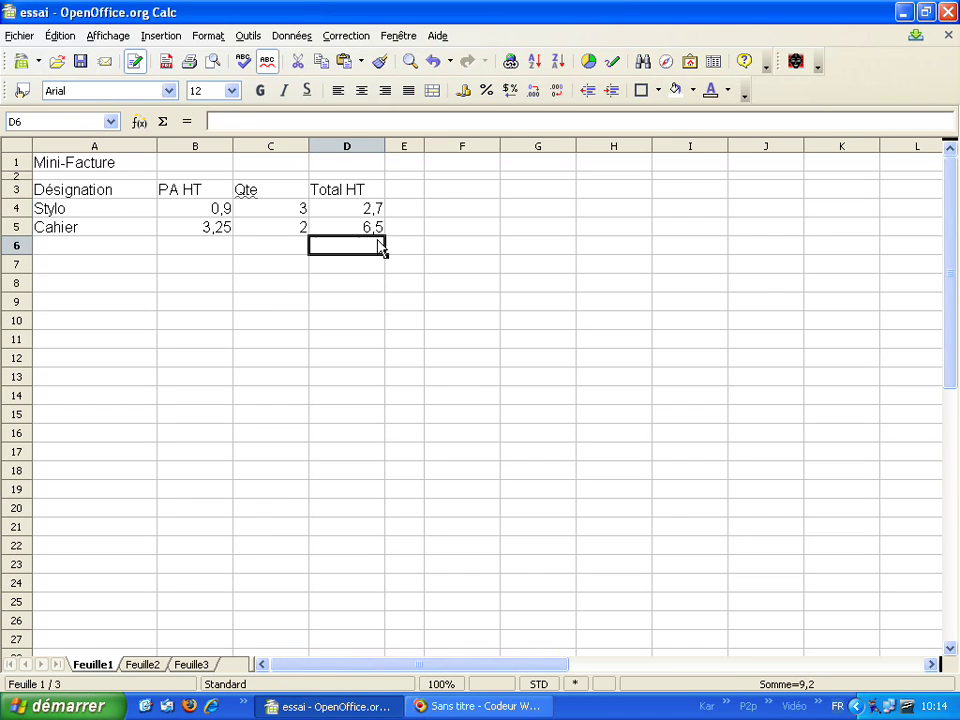
{"action": "left_click", "coordinate": [378, 230]}
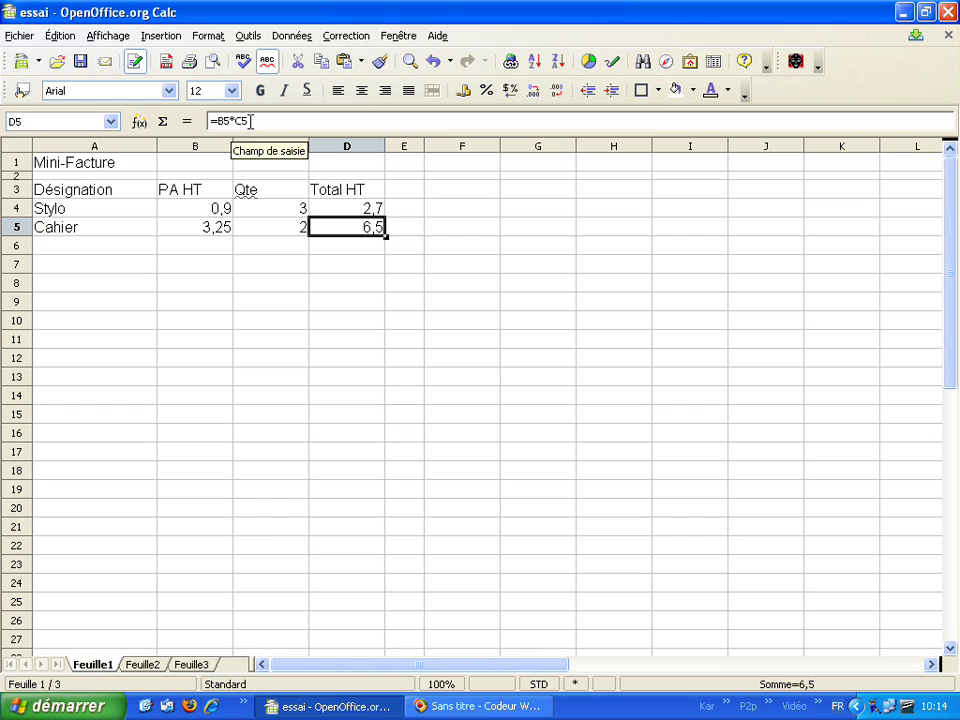
{"action": "left_click", "coordinate": [378, 209]}
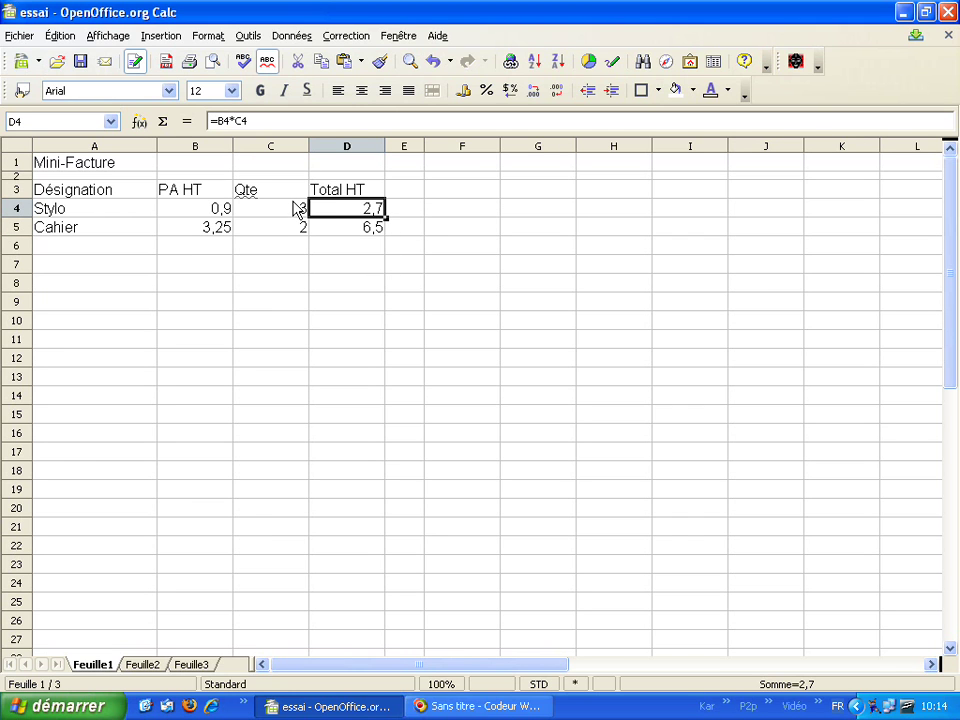
Extend the line total formula from D5 down to D6 and check the copied formula.
{"action": "left_click", "coordinate": [382, 230]}
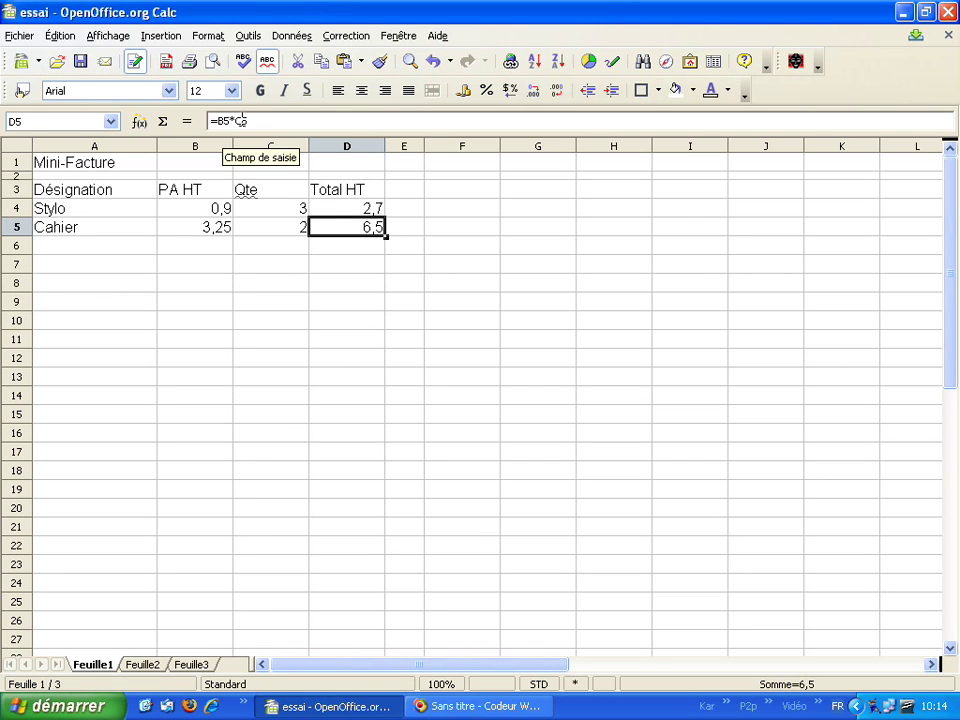
{"action": "left_click_drag", "start_coordinate": [384, 236], "coordinate": [385, 254]}
{"action": "left_click", "coordinate": [362, 256]}
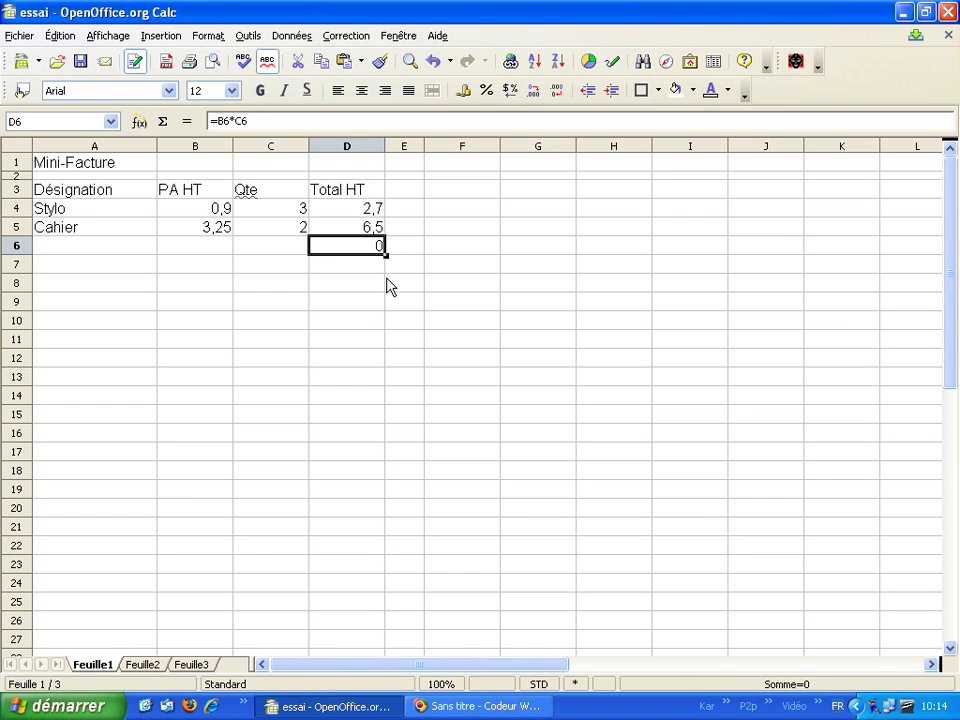
Fill in the third invoice line in row 6 with the designation "Cartable", price 14,95 and quantity 1.
{"action": "left_click", "coordinate": [82, 249]}
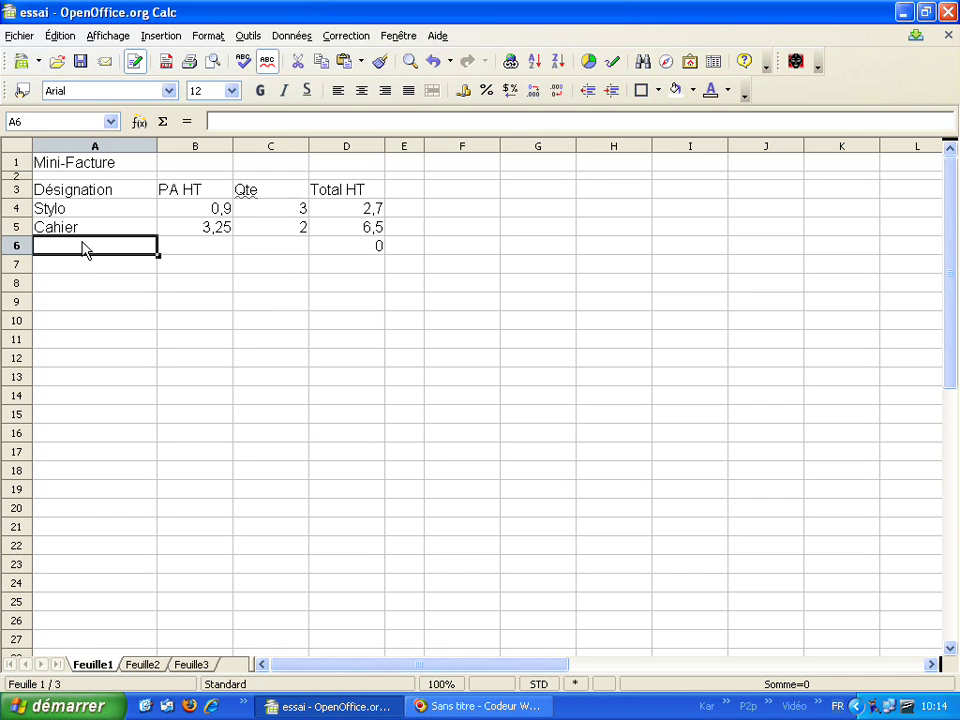
{"action": "type", "text": "Ca"}
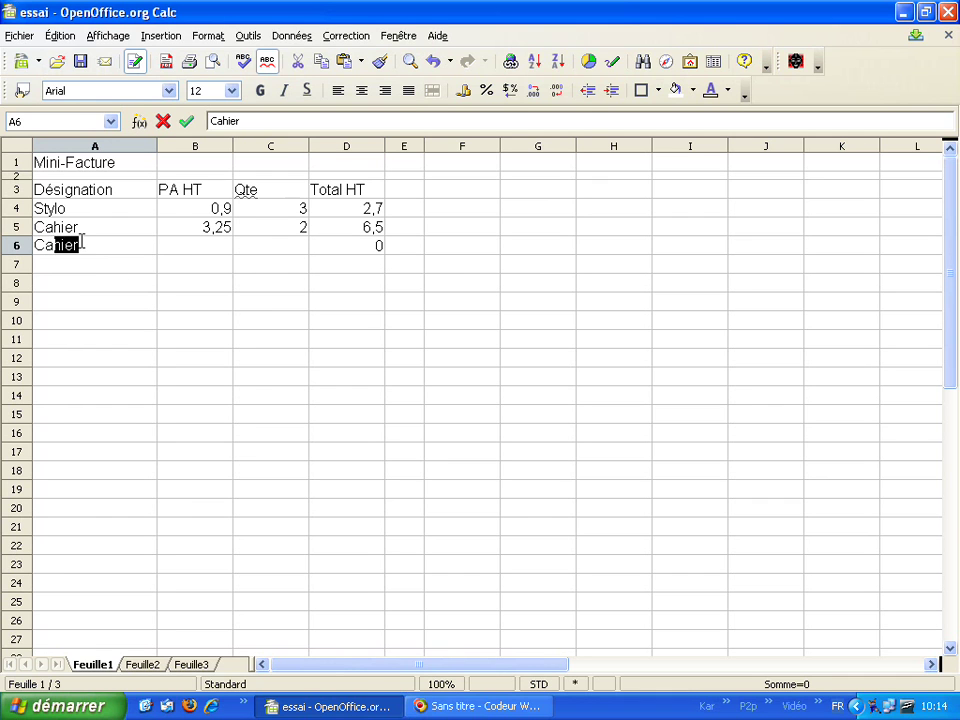
{"action": "type", "text": "rtable"}
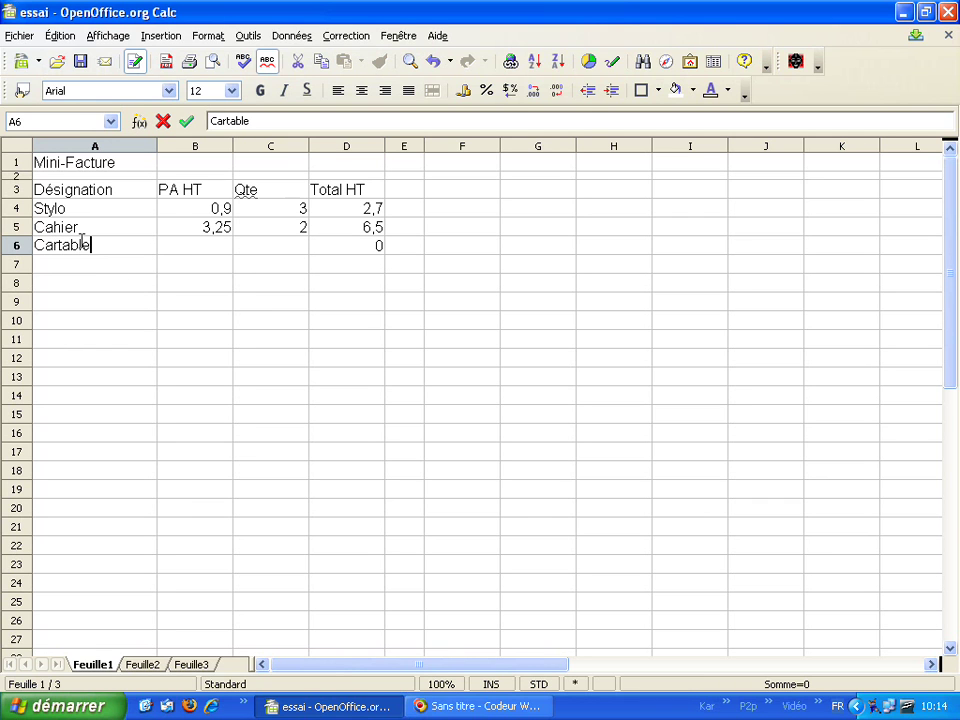
{"action": "key", "text": "Tab"}
{"action": "type", "text": "14,95"}
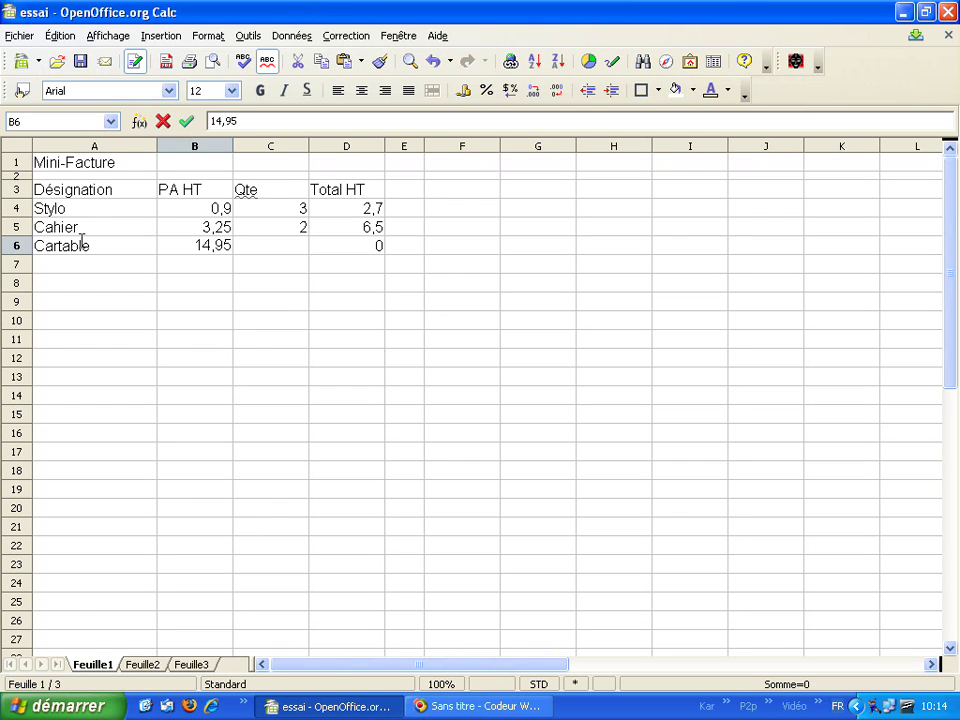
{"action": "key", "text": "Tab"}
{"action": "type", "text": "1"}
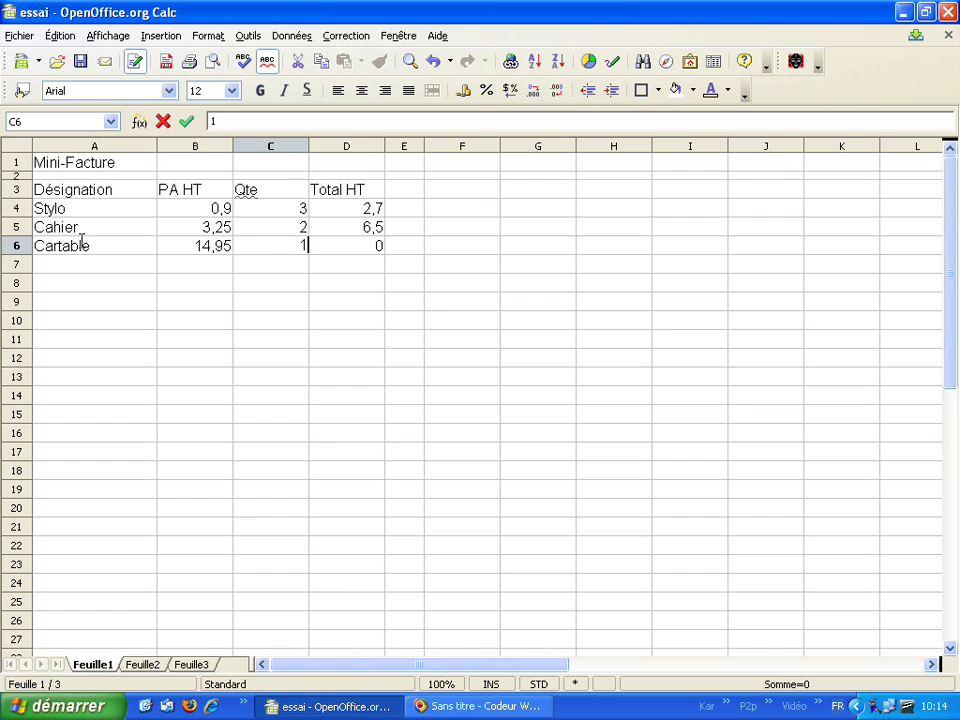
{"action": "key", "text": "Return"}
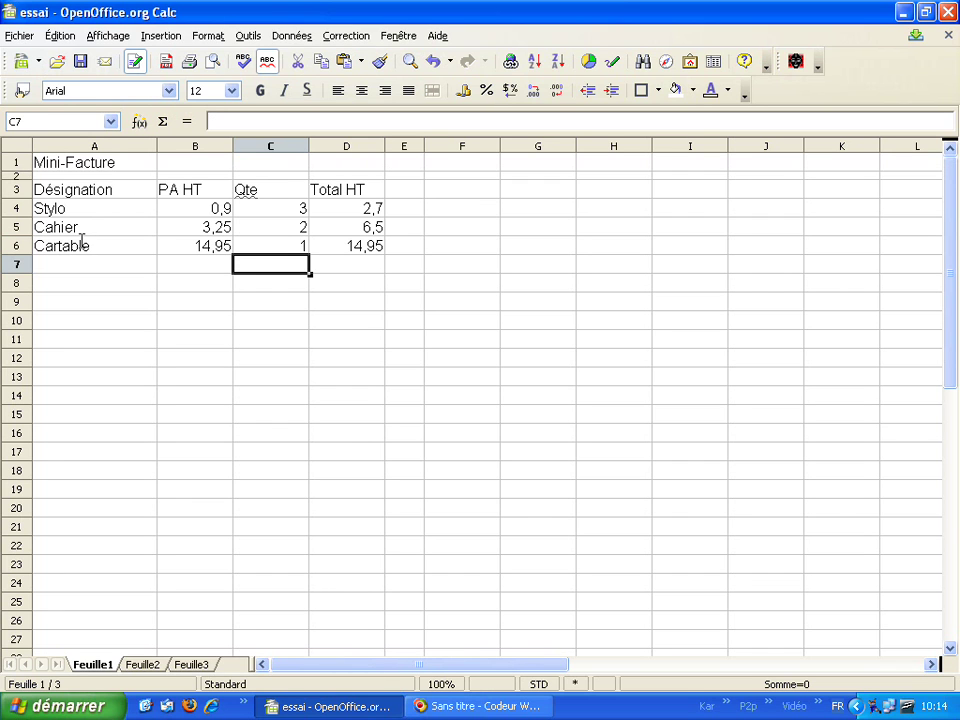
Clear the line totals in D5:D6, fill D4's formula down to D6 in one go, and check the formula in D6.
{"action": "left_click", "coordinate": [340, 251]}
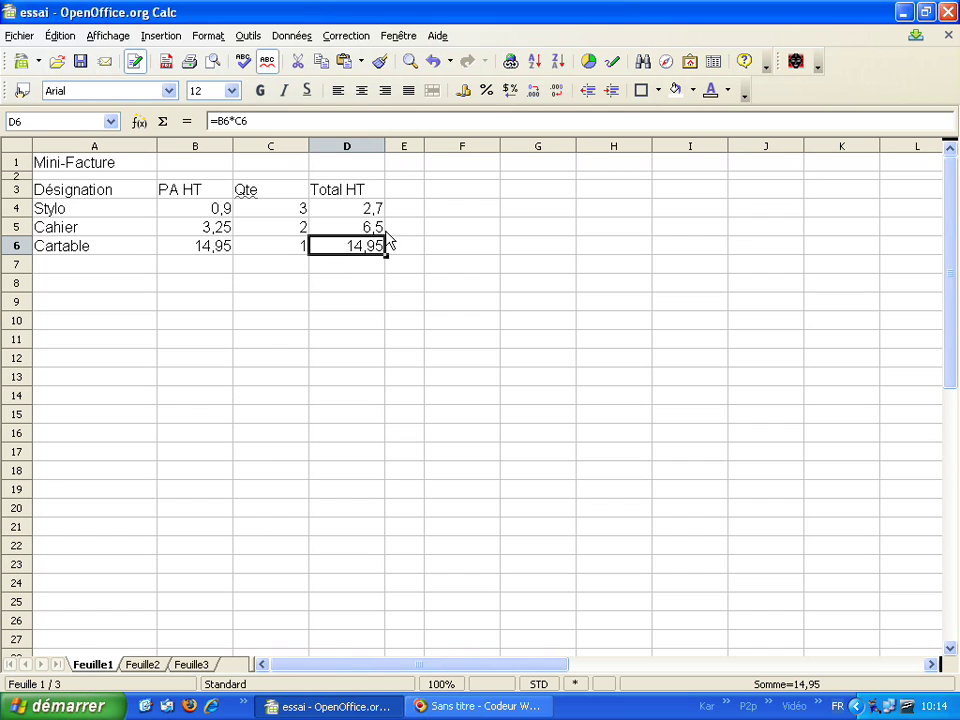
{"action": "left_click_drag", "start_coordinate": [371, 227], "coordinate": [377, 252]}
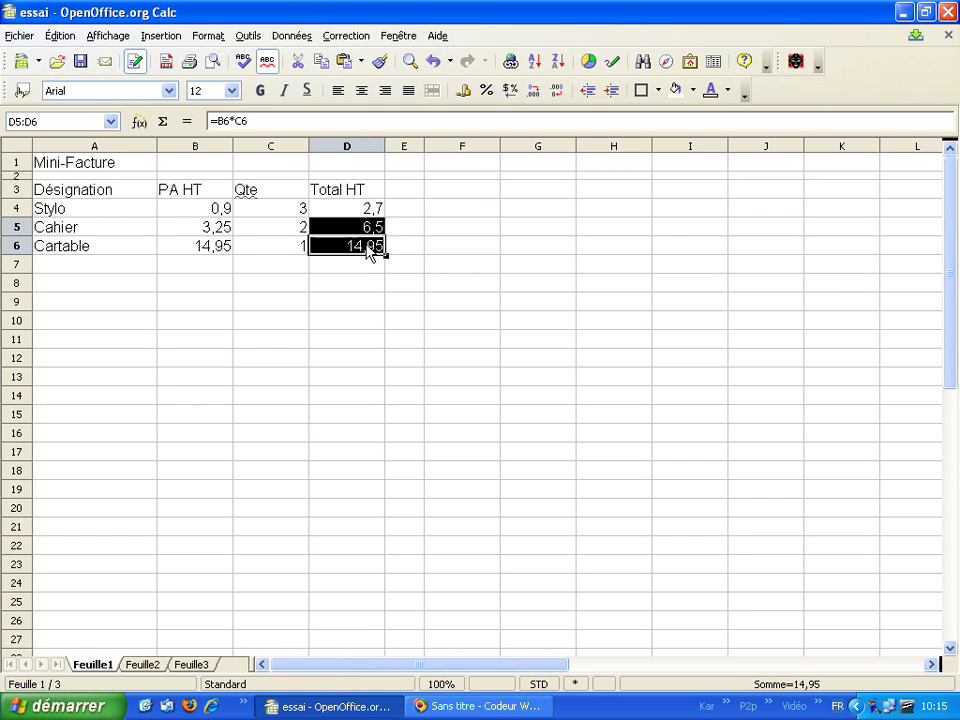
{"action": "key", "text": "Delete"}
{"action": "left_click", "coordinate": [390, 228]}
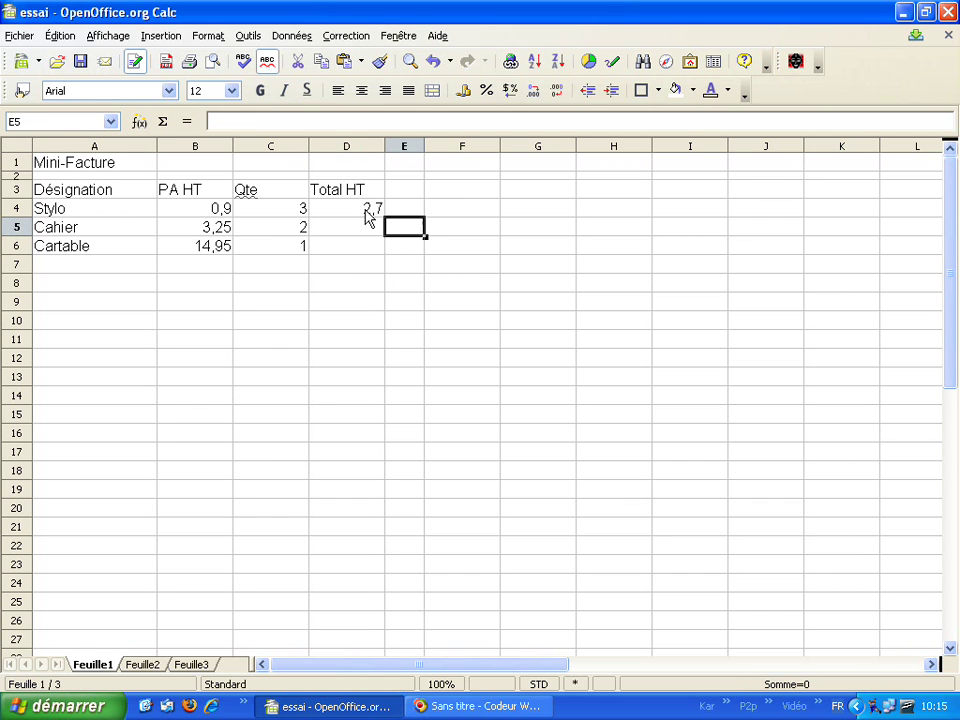
{"action": "left_click", "coordinate": [368, 214]}
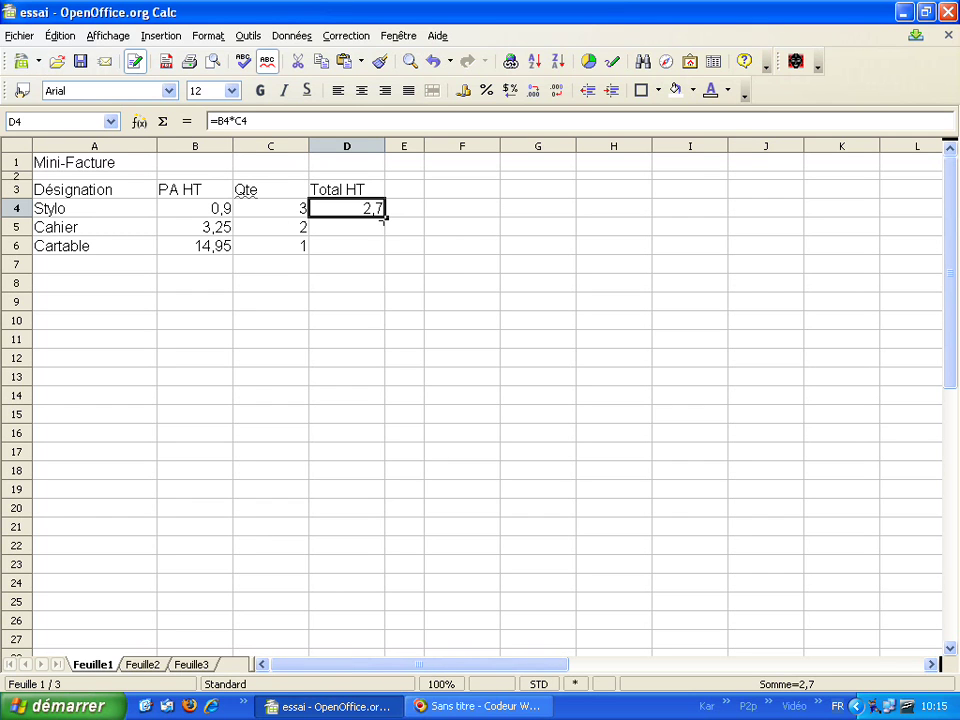
{"action": "left_click_drag", "start_coordinate": [388, 219], "coordinate": [387, 256]}
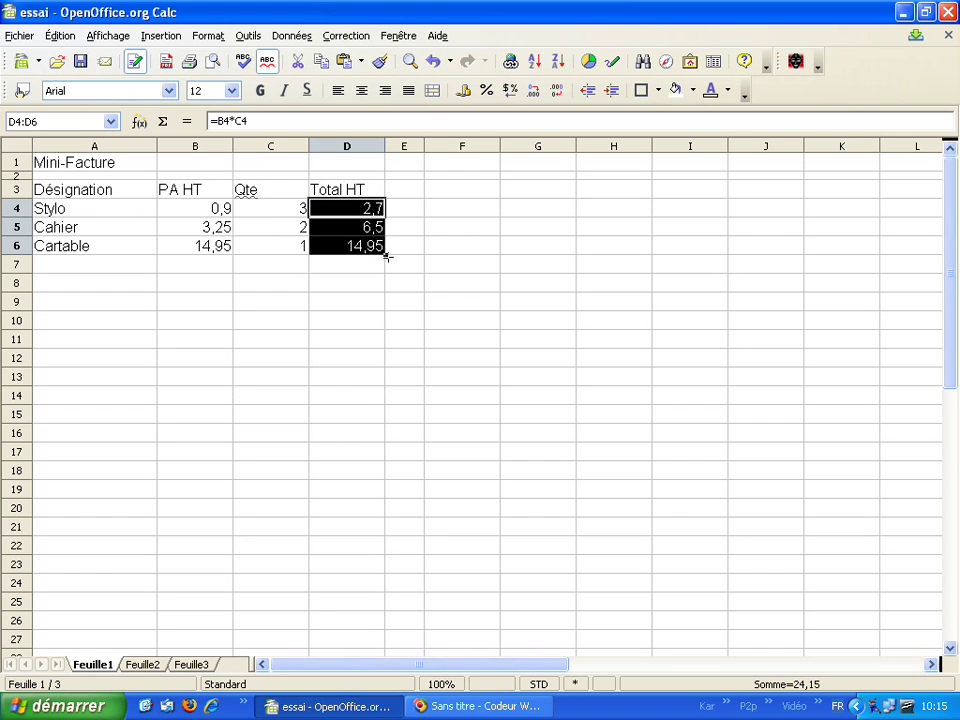
{"action": "left_click", "coordinate": [377, 264]}
{"action": "left_click", "coordinate": [370, 252]}
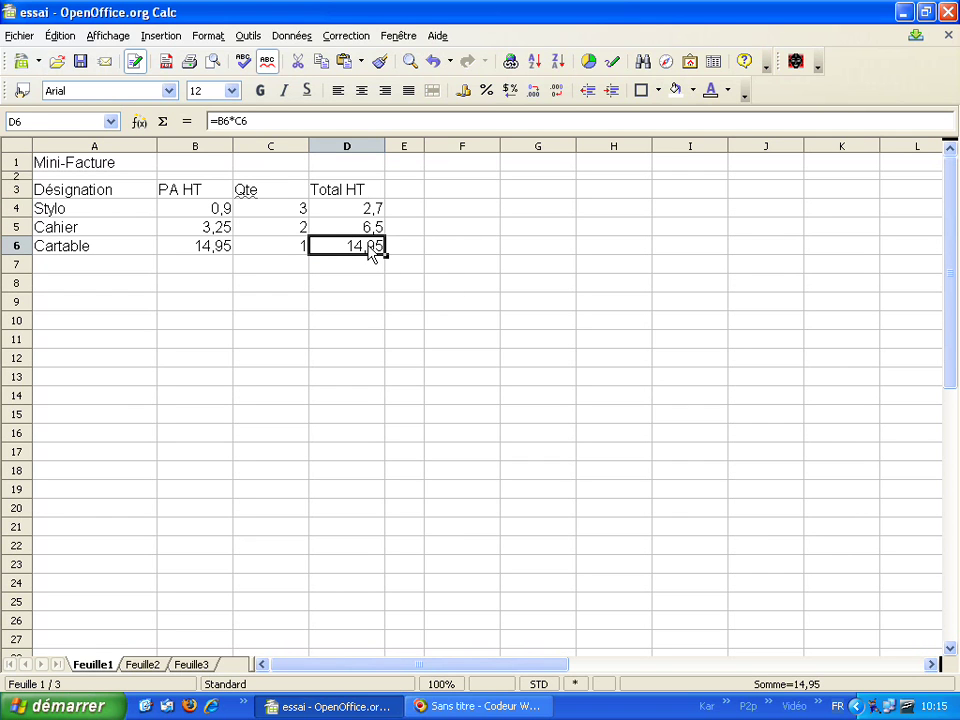
Enter the formula =D6+D5+D4 in D8 to add up the three line totals.
{"action": "left_click", "coordinate": [354, 268]}
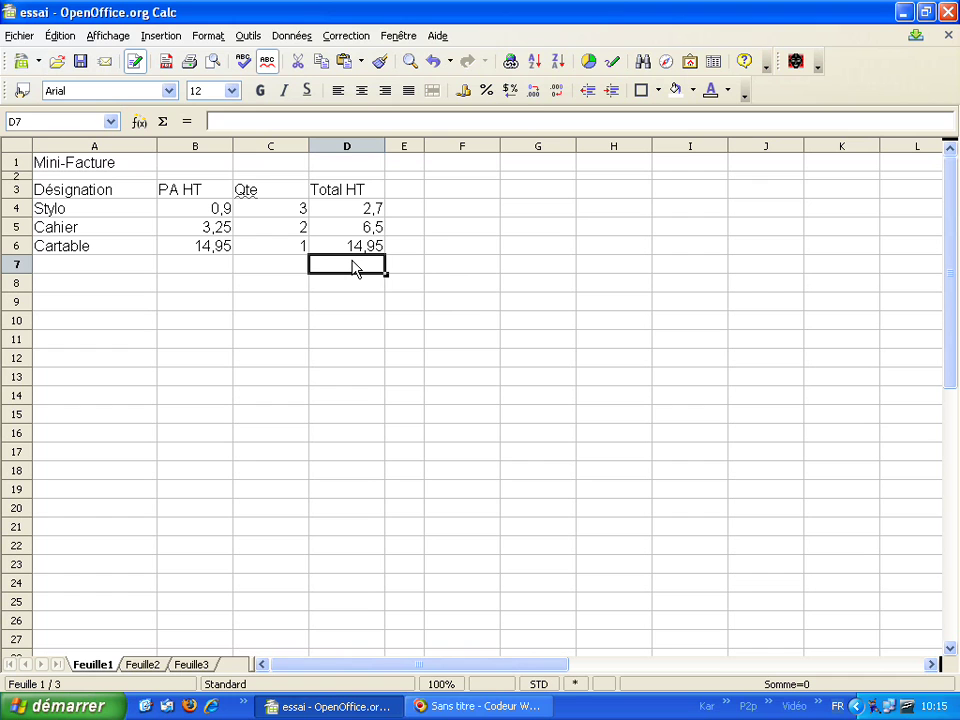
{"action": "left_click", "coordinate": [342, 292]}
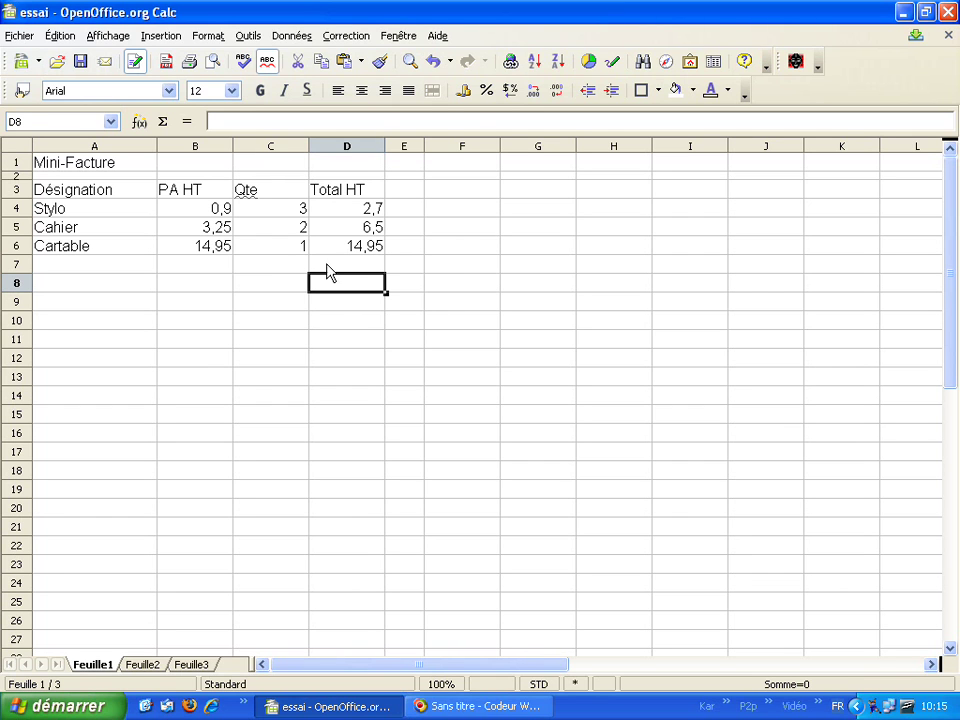
{"action": "type", "text": "="}
{"action": "left_click", "coordinate": [365, 251]}
{"action": "type", "text": "+"}
{"action": "left_click", "coordinate": [367, 231]}
{"action": "type", "text": "+"}
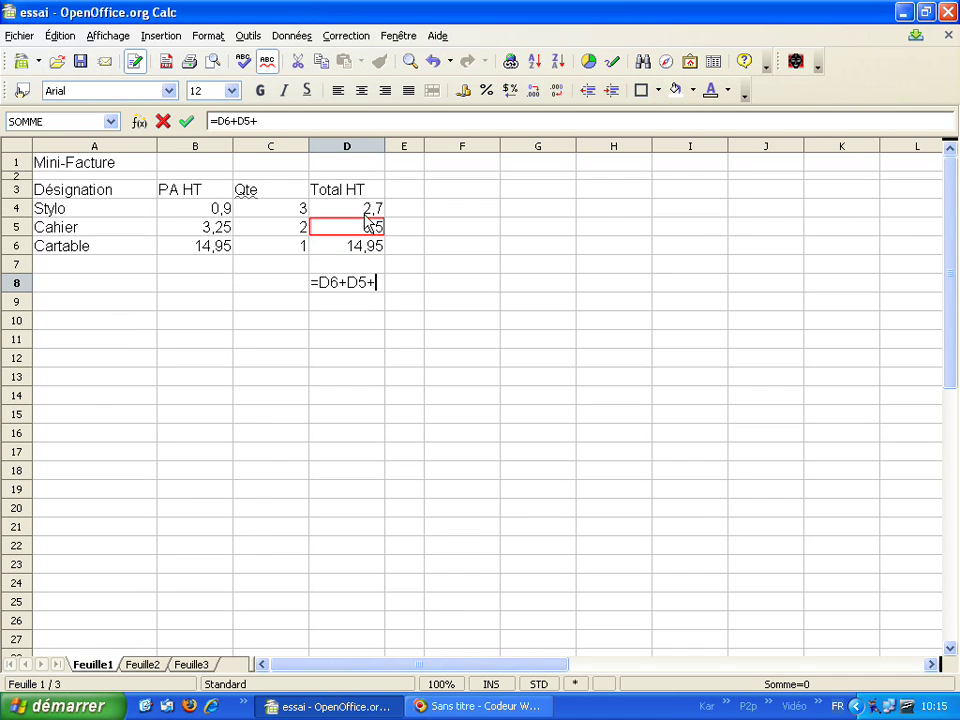
{"action": "left_click", "coordinate": [364, 213]}
{"action": "key", "text": "Return"}
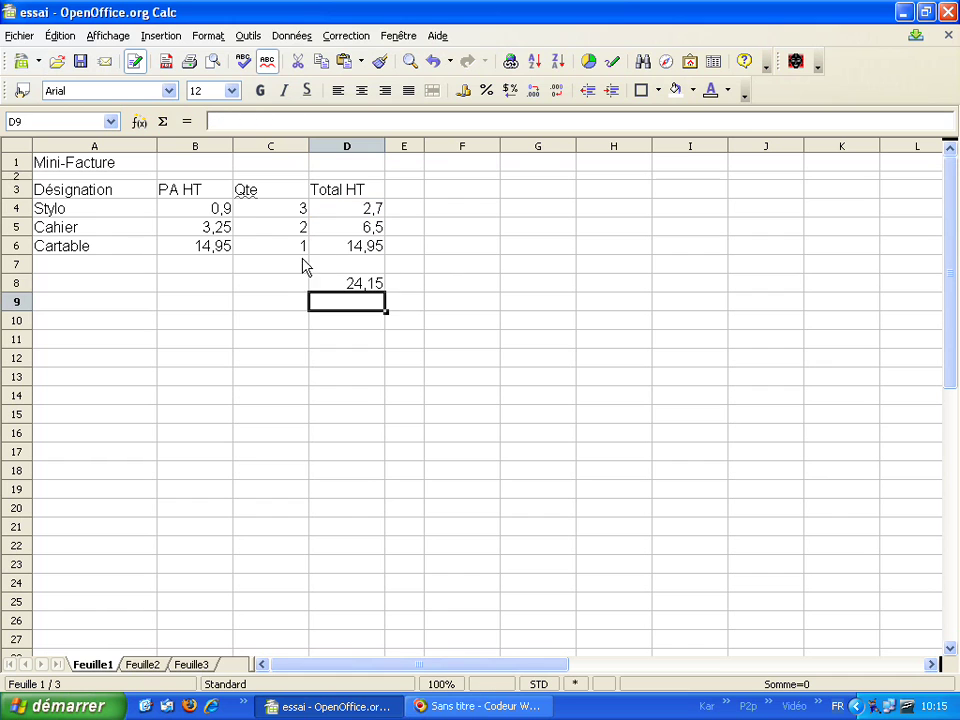
Label the sum by entering "TOTAL HT" in C8.
{"action": "left_click", "coordinate": [281, 289]}
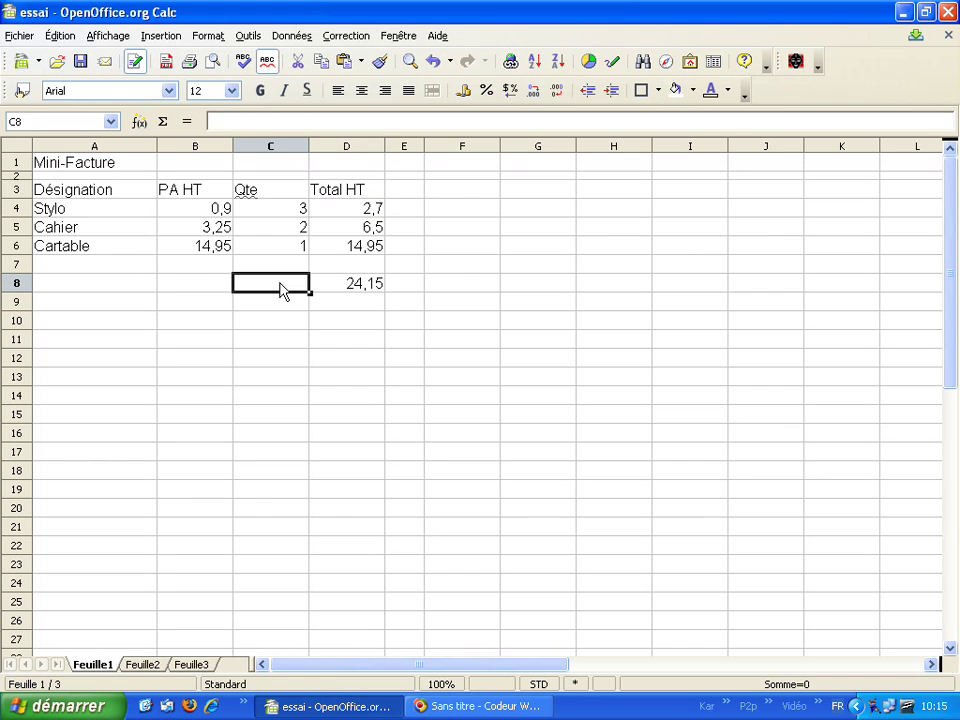
{"action": "type", "text": "TO"}
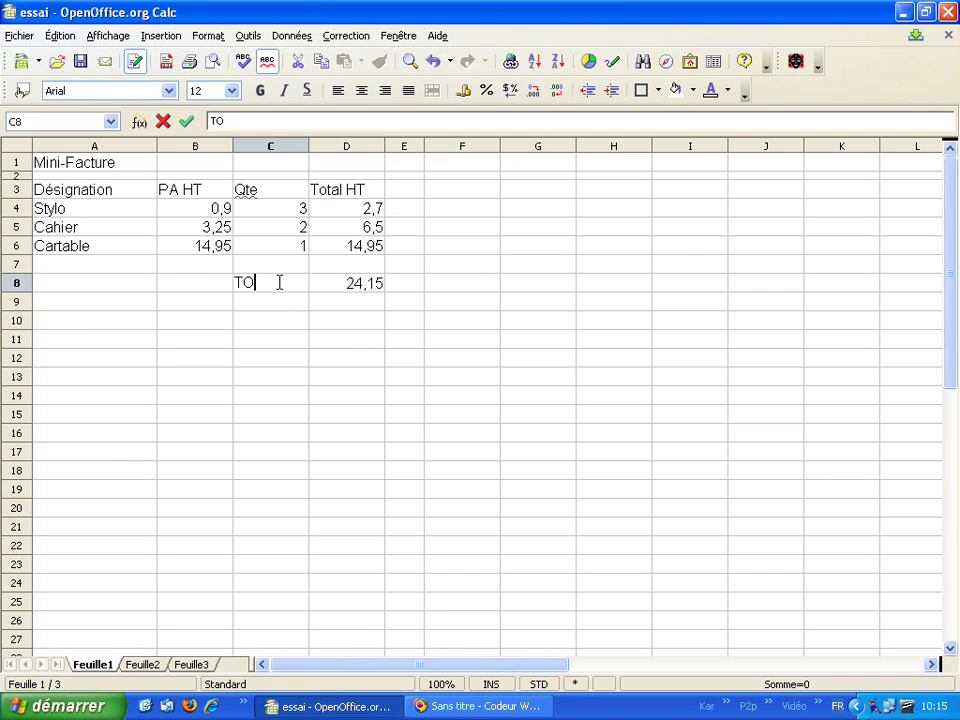
{"action": "type", "text": "TAL HT"}
{"action": "key", "text": "Return"}
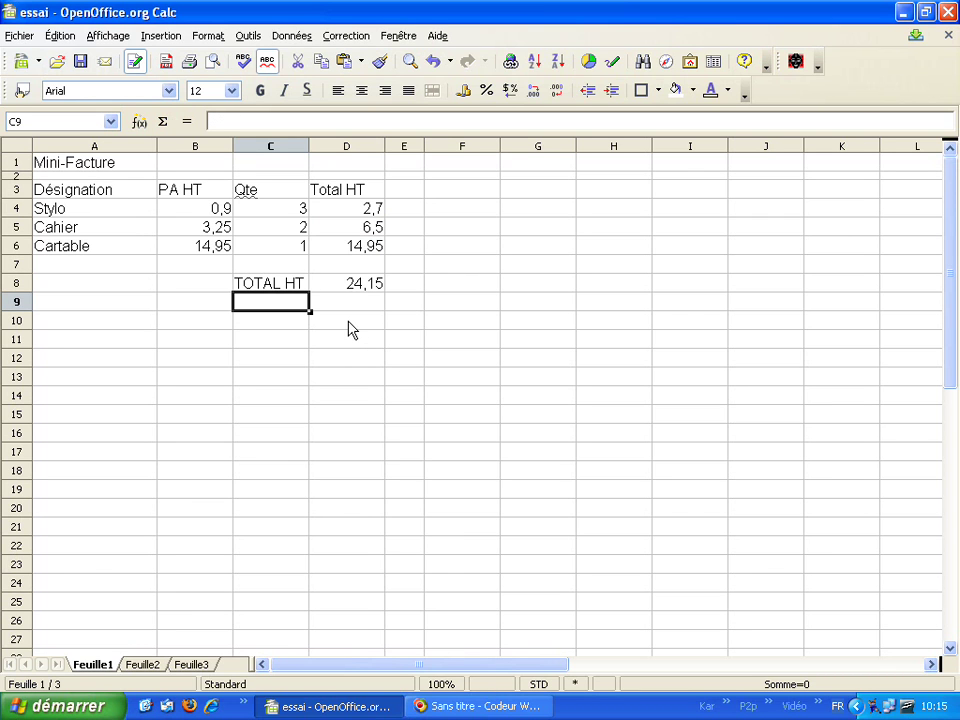
Enter the label "TVA" in C9 and the rate 0,196 in D9, and check the value stored in D9.
{"action": "type", "text": "TVA"}
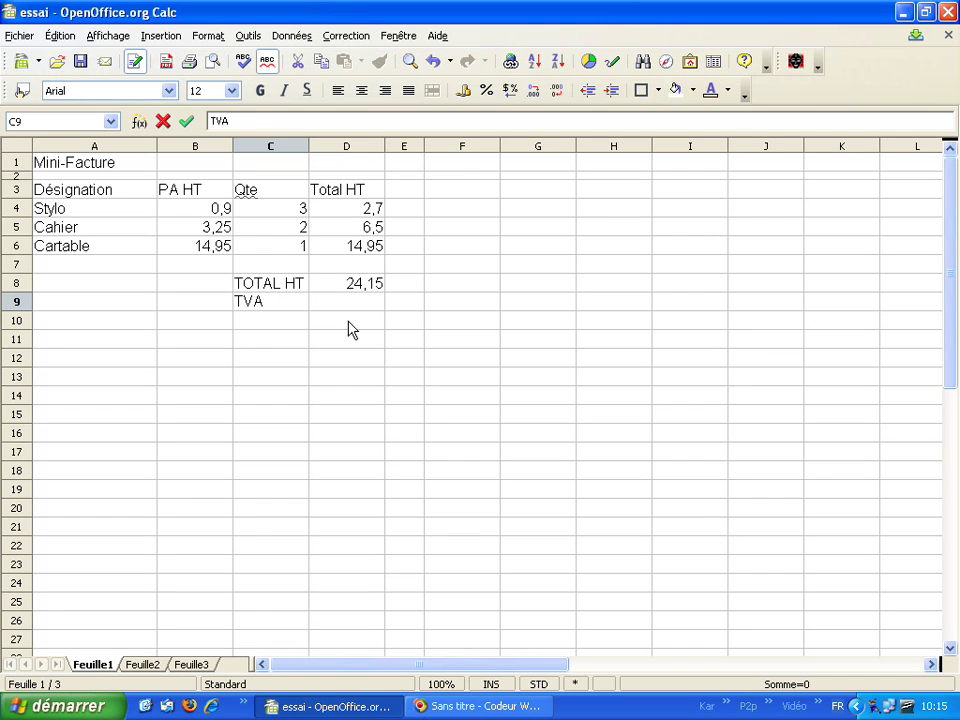
{"action": "key", "text": "Tab"}
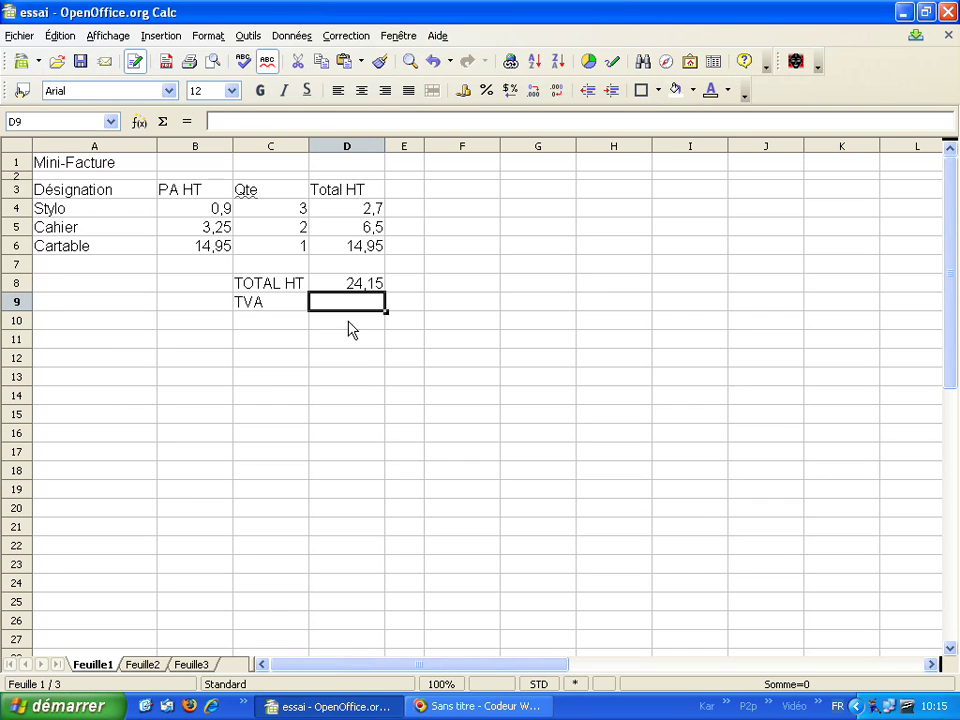
{"action": "type", "text": "0"}
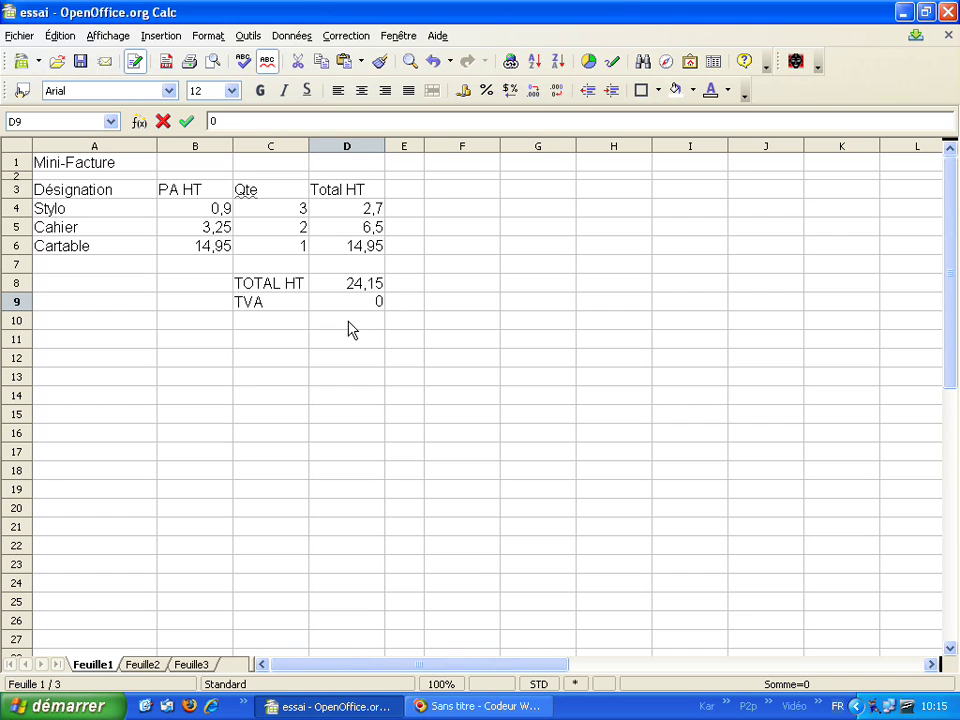
{"action": "type", "text": ",196"}
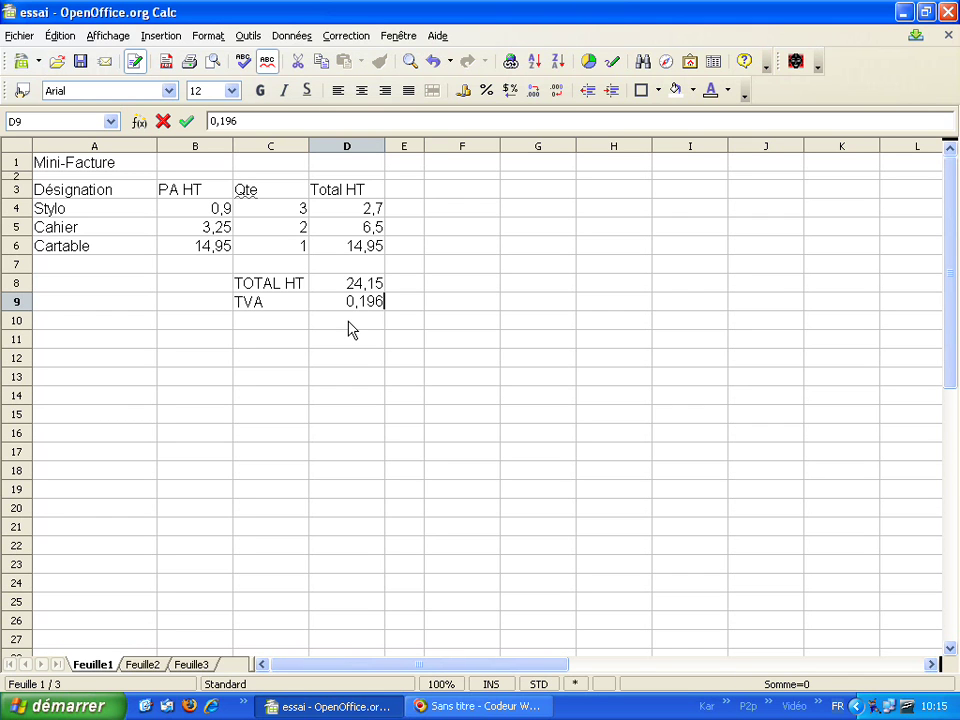
{"action": "key", "text": "Return"}
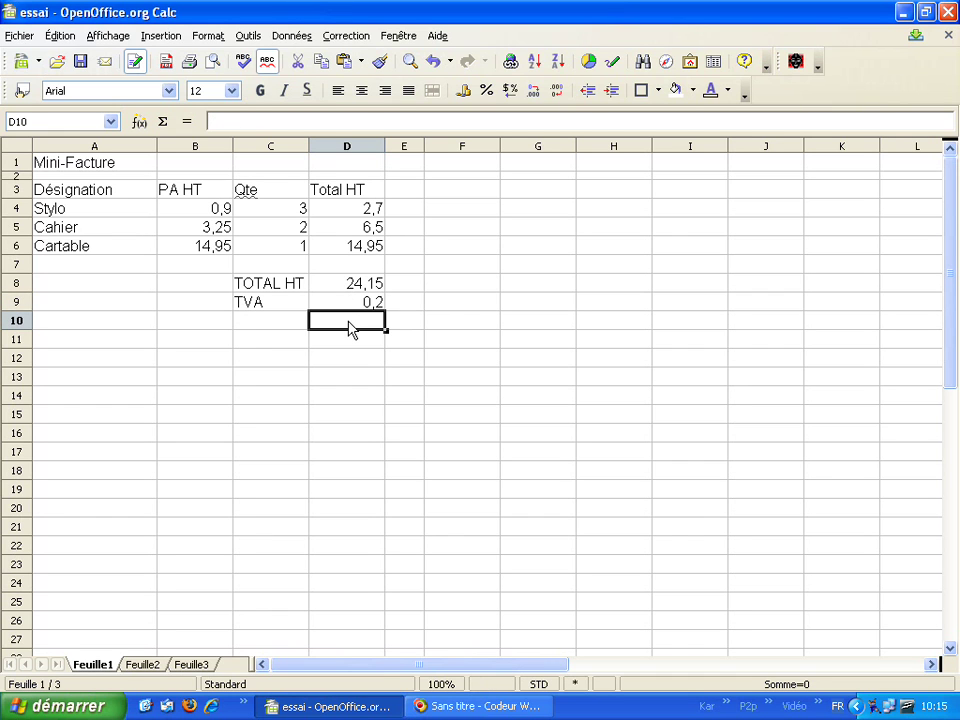
{"action": "key", "text": "Up"}
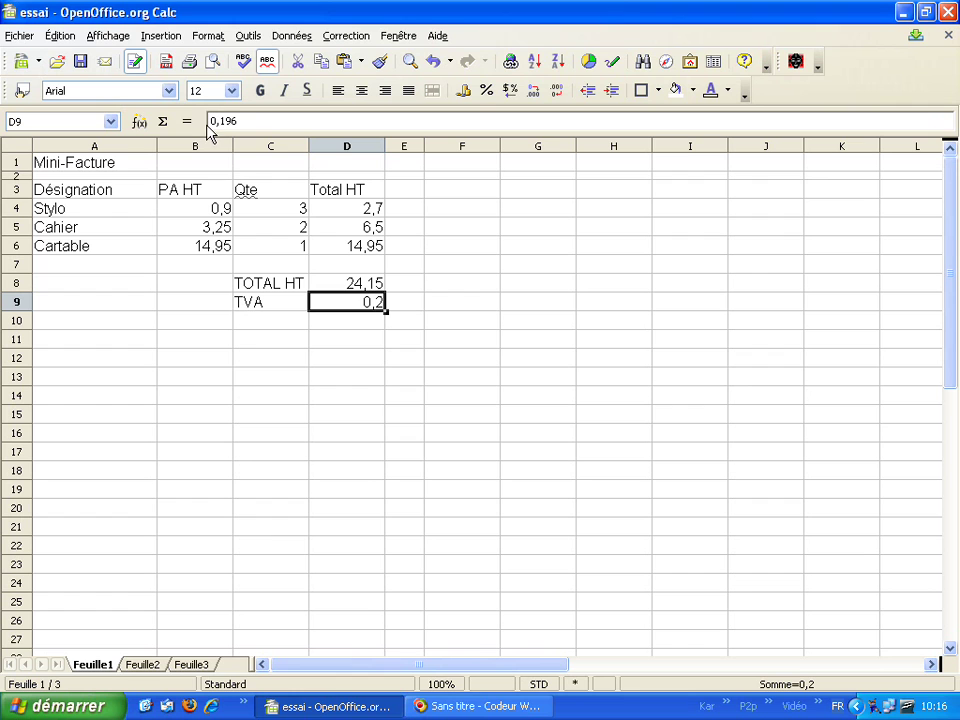
{"action": "left_click", "coordinate": [358, 324]}
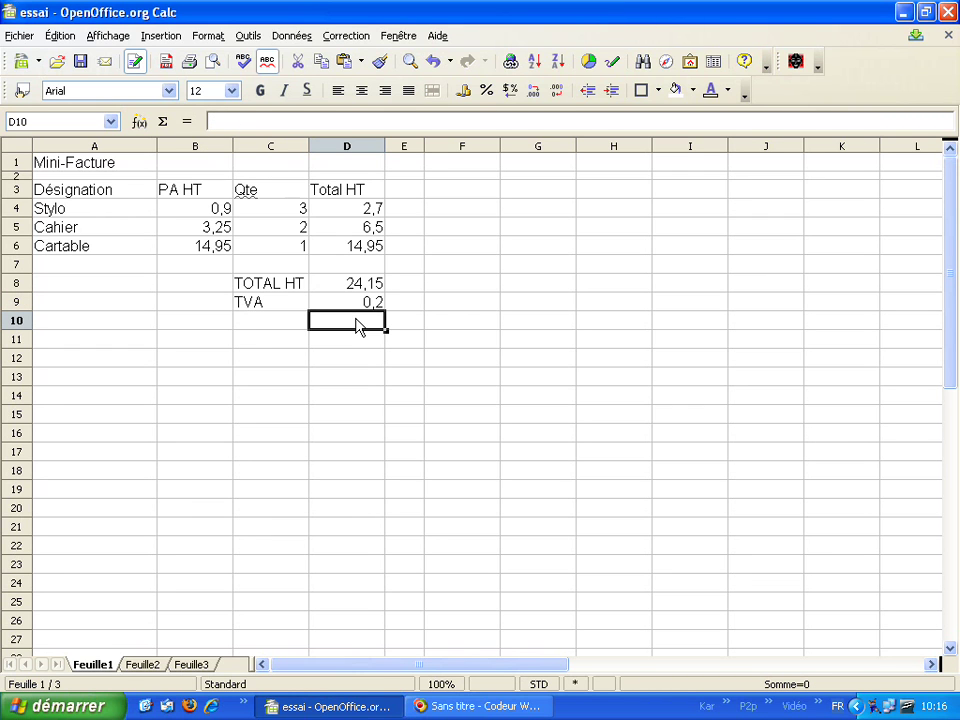
{"action": "left_click", "coordinate": [374, 302]}
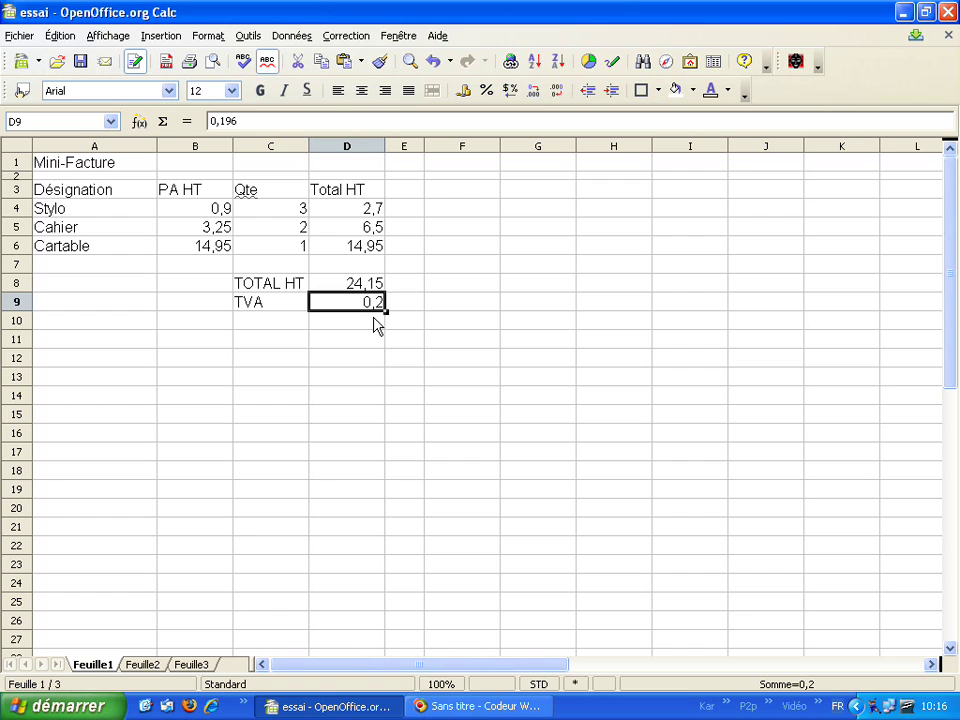
Apply the currency number format to the unit prices in B4:B6.
{"action": "left_click", "coordinate": [200, 215]}
{"action": "left_click", "coordinate": [207, 230]}
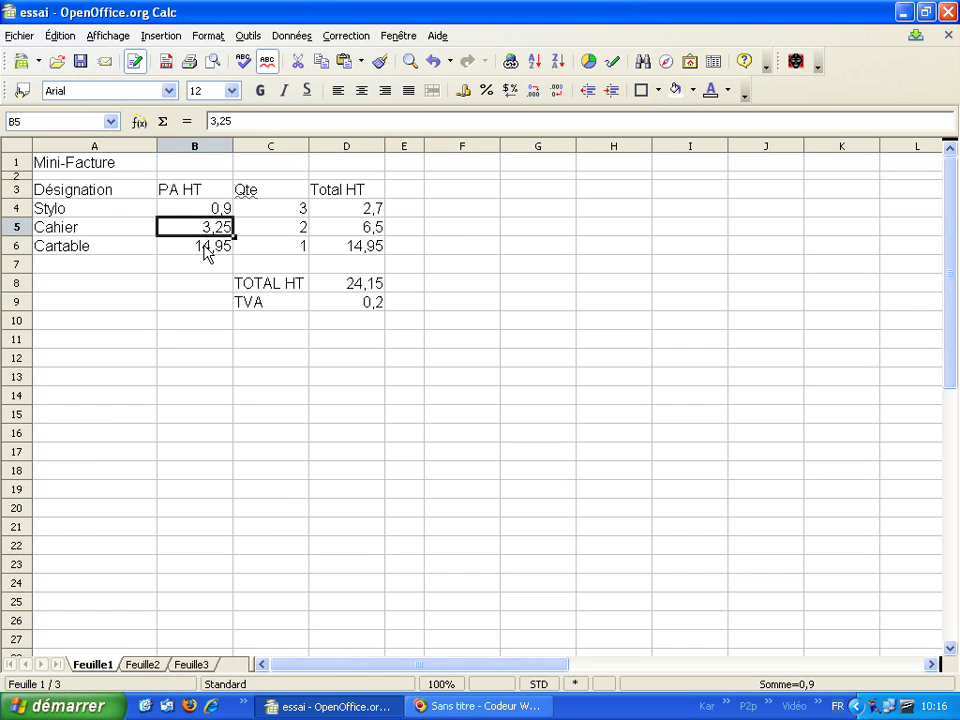
{"action": "left_click", "coordinate": [207, 252]}
{"action": "left_click_drag", "start_coordinate": [210, 209], "coordinate": [208, 253]}
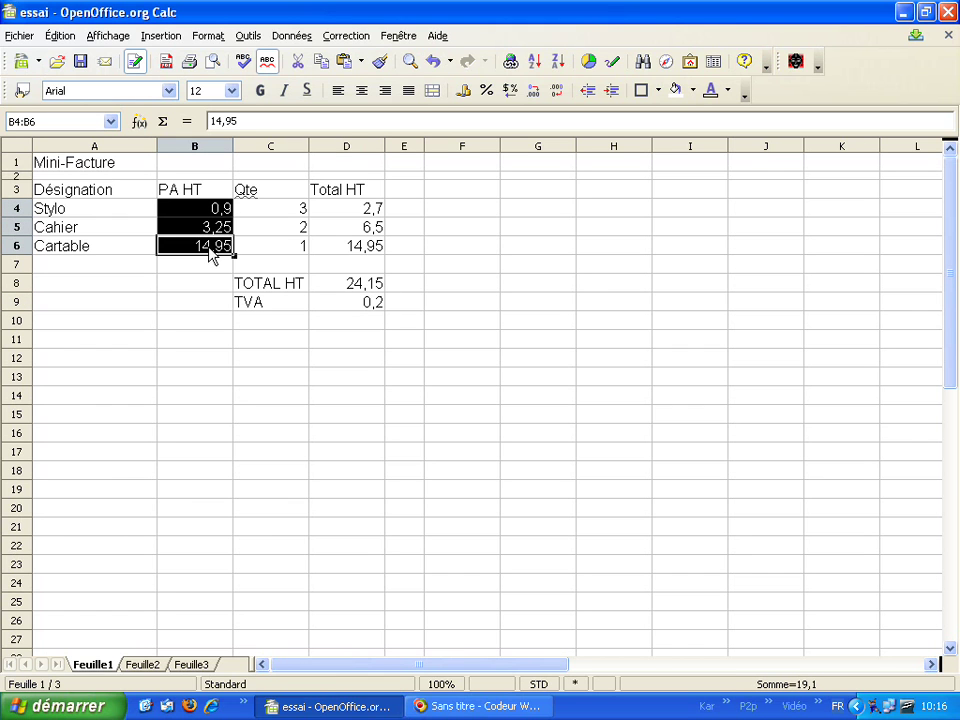
{"action": "left_click", "coordinate": [464, 92]}
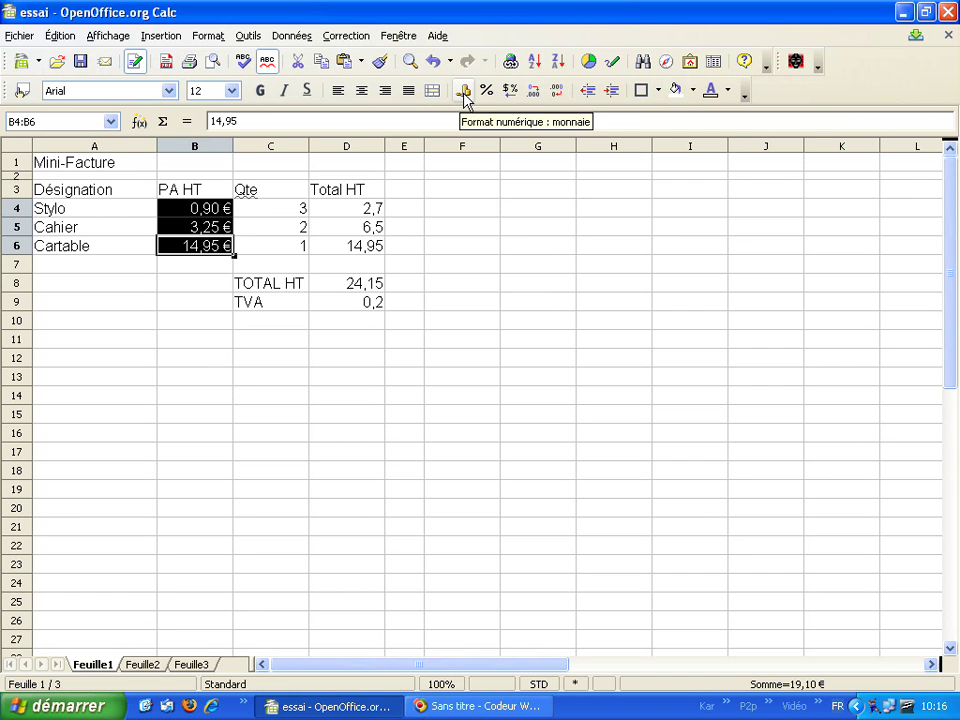
{"action": "left_click", "coordinate": [180, 266]}
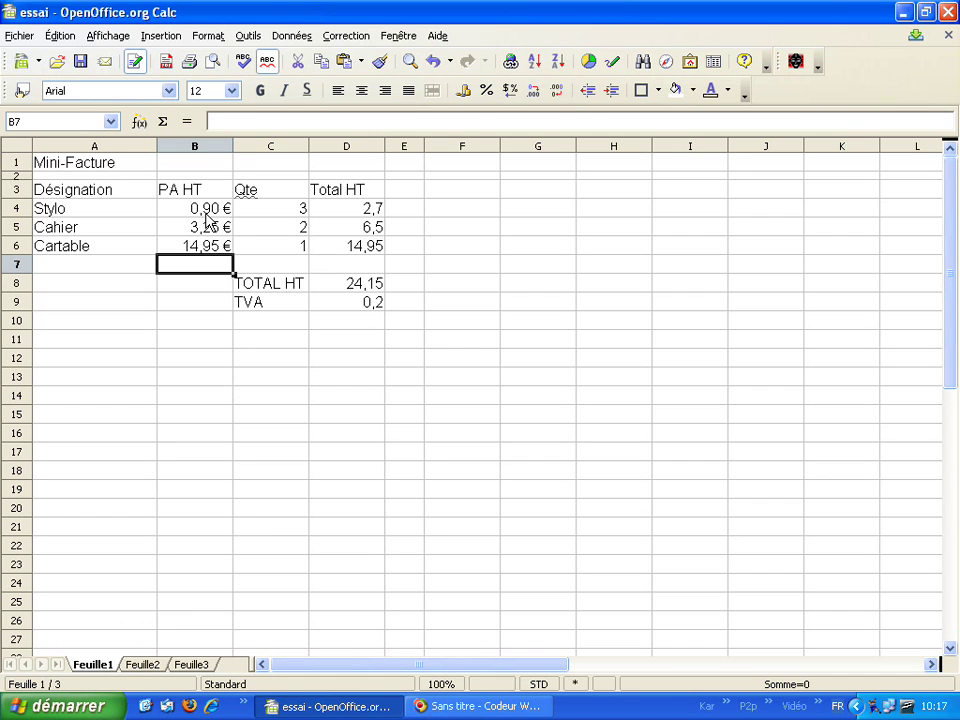
Apply the currency number format to the line totals in D4:D6 and to the TOTAL HT amount in D8.
{"action": "left_click_drag", "start_coordinate": [365, 210], "coordinate": [375, 250]}
{"action": "left_click", "coordinate": [408, 208]}
{"action": "left_click", "coordinate": [365, 210]}
{"action": "left_click_drag", "start_coordinate": [365, 212], "coordinate": [368, 252]}
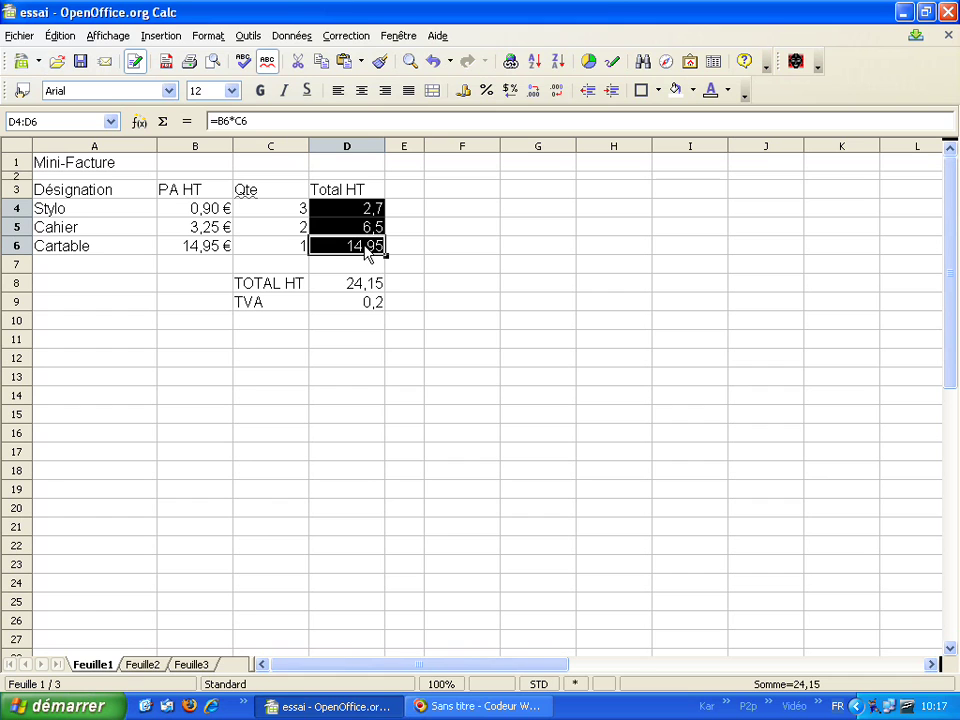
{"action": "left_click", "coordinate": [465, 92]}
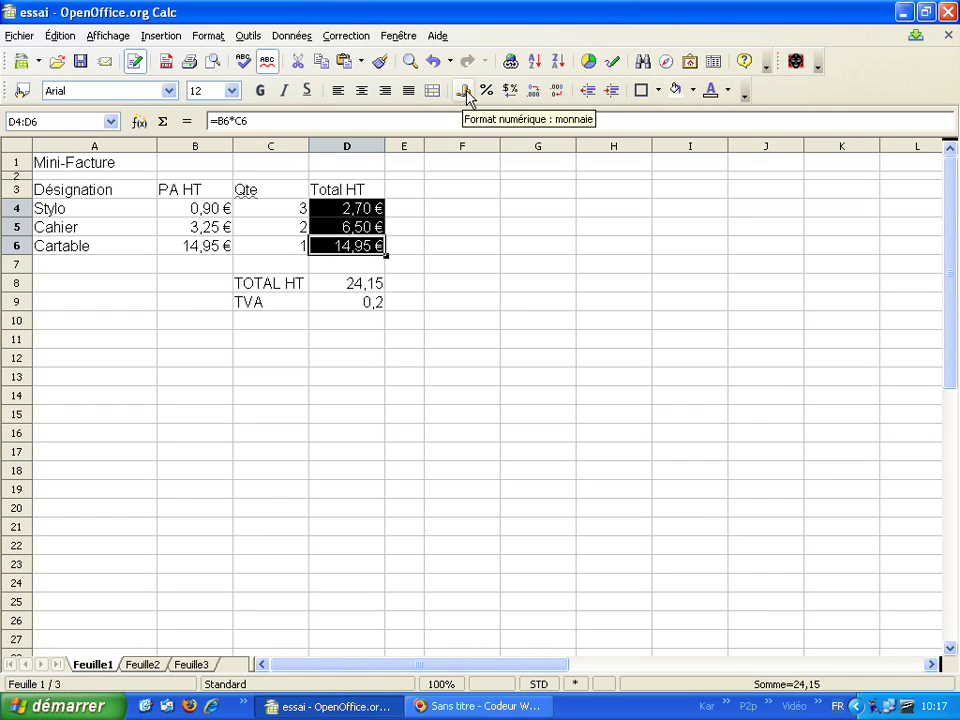
{"action": "left_click", "coordinate": [356, 286]}
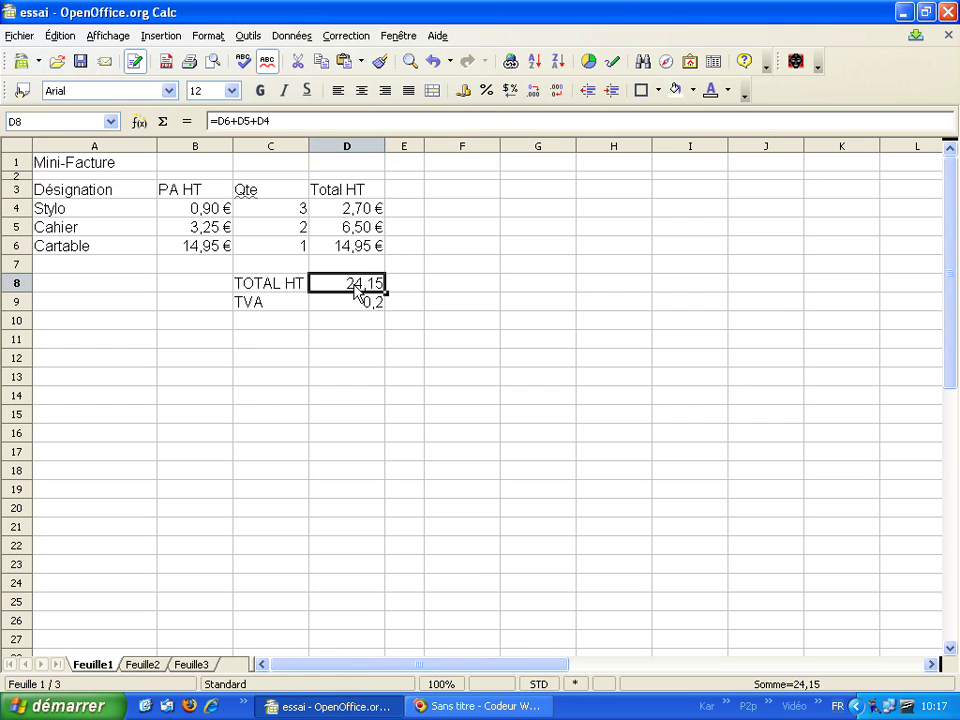
{"action": "left_click", "coordinate": [464, 93]}
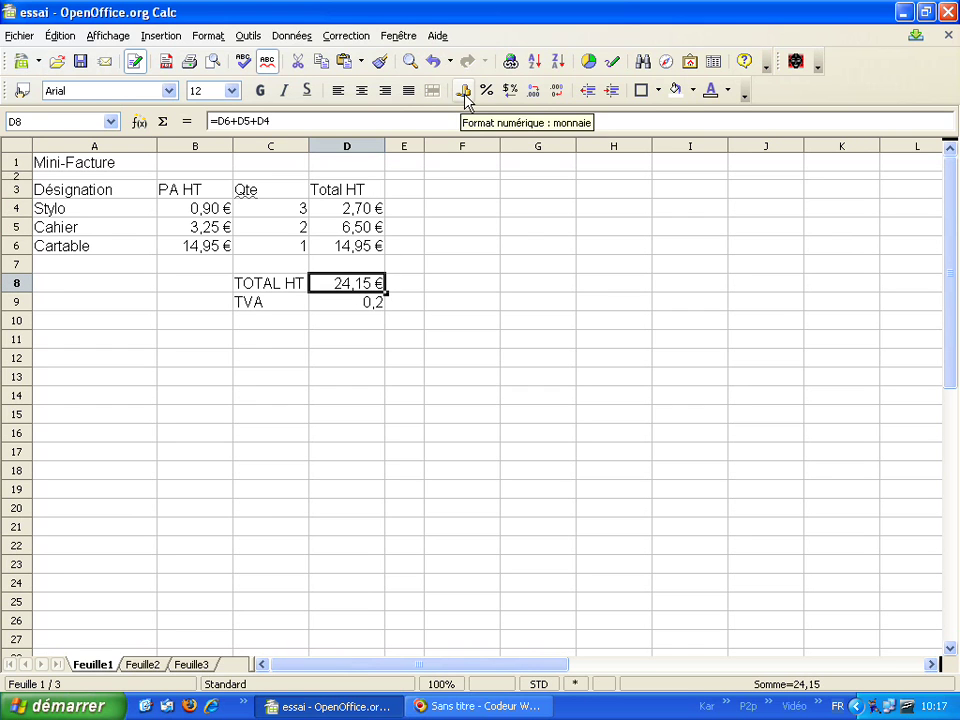
Apply the percent number format to the TVA rate in D9, and compare the stored contents of B4 and D9.
{"action": "left_click", "coordinate": [342, 310]}
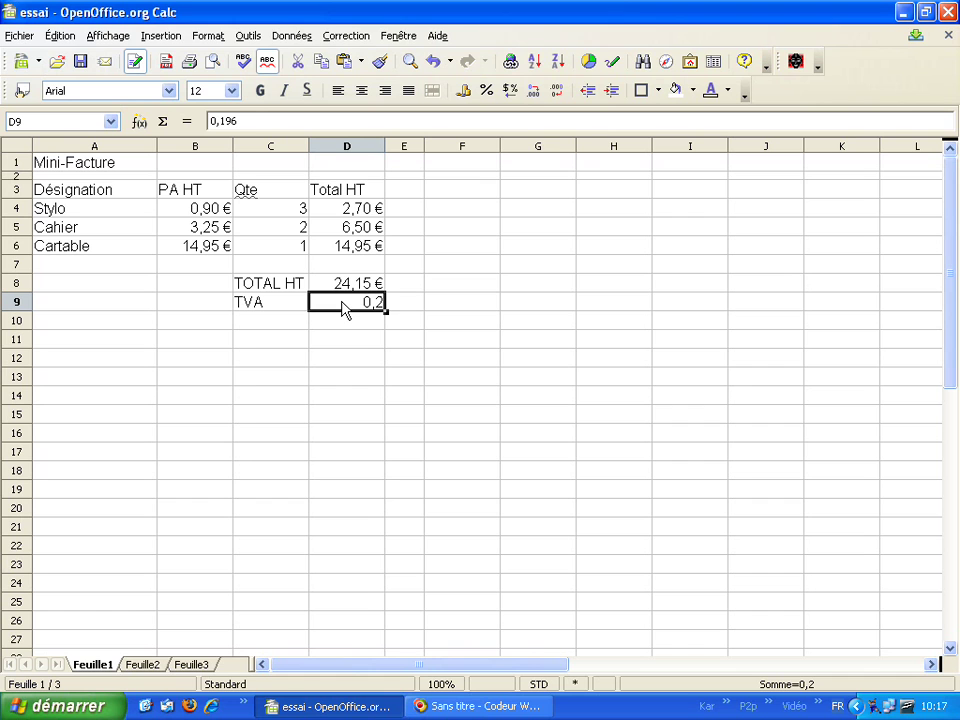
{"action": "left_click", "coordinate": [486, 91]}
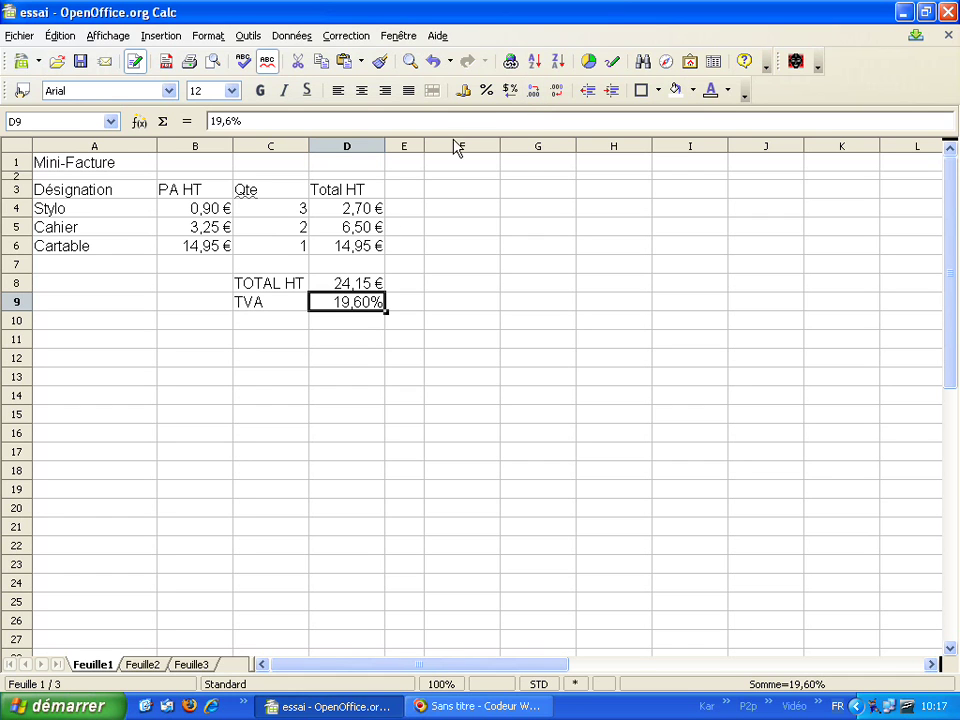
{"action": "left_click", "coordinate": [214, 216]}
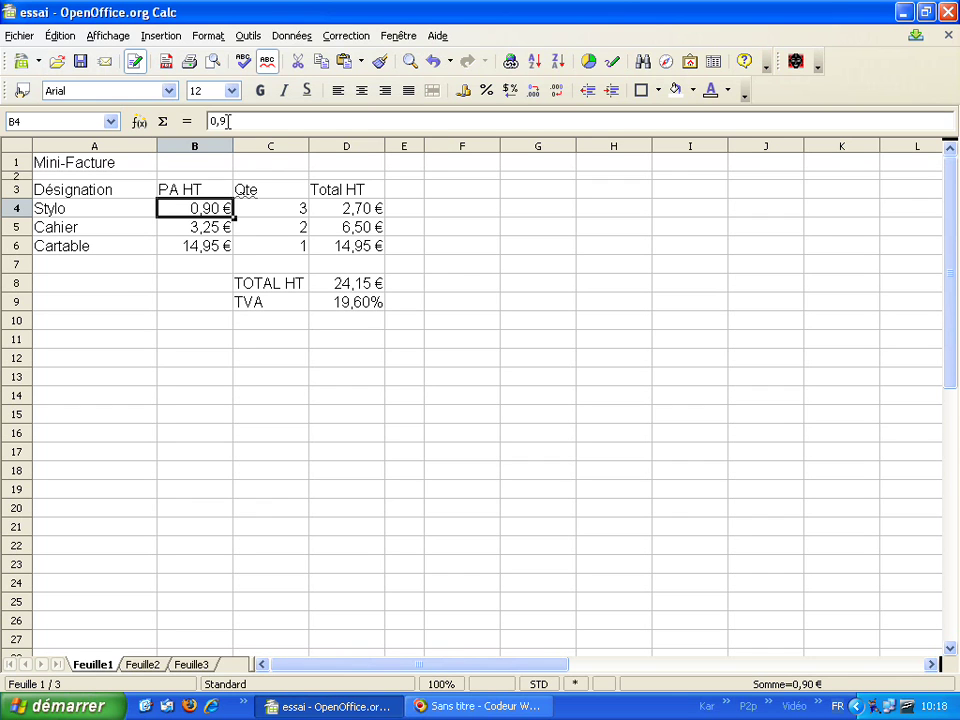
{"action": "left_click", "coordinate": [359, 306]}
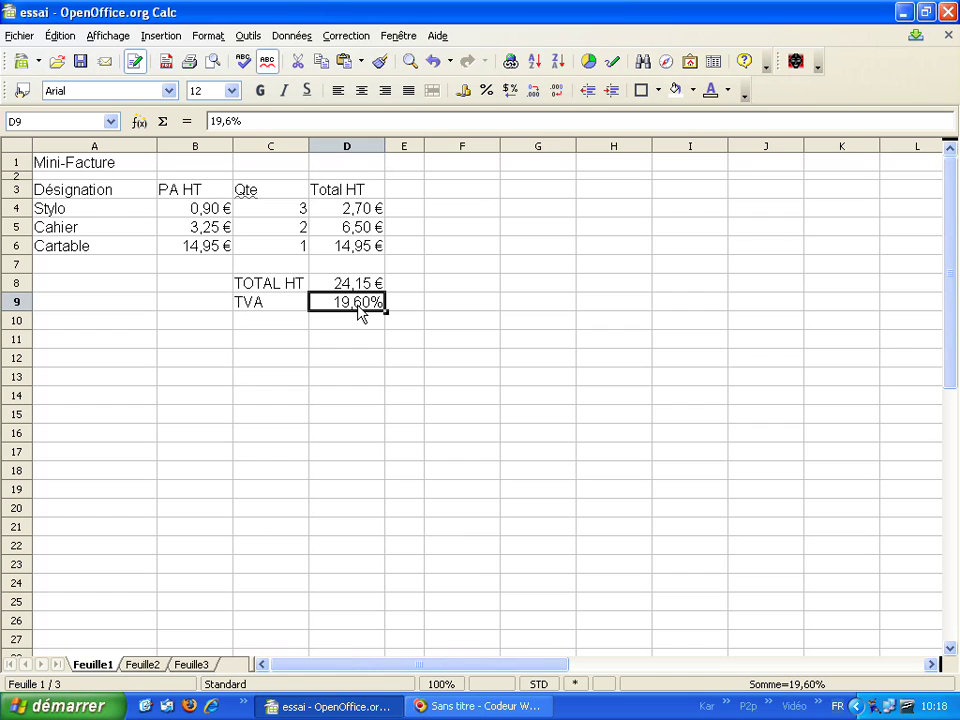
Enter the label "Montant TVA" in C10 and widen column C to fit it.
{"action": "left_click", "coordinate": [290, 324]}
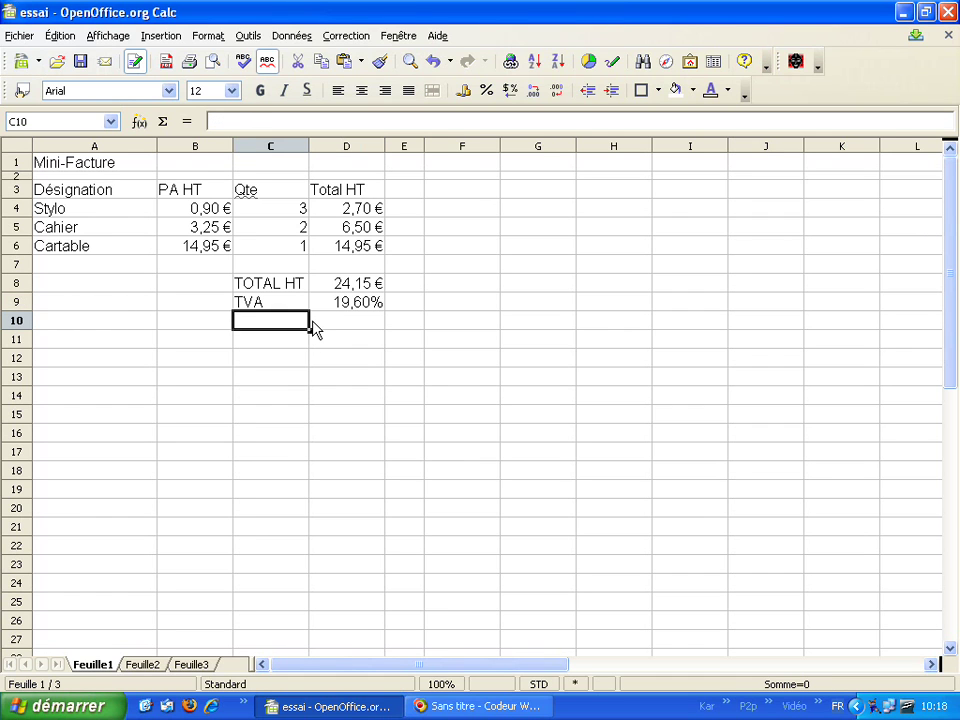
{"action": "type", "text": "Montant TVA"}
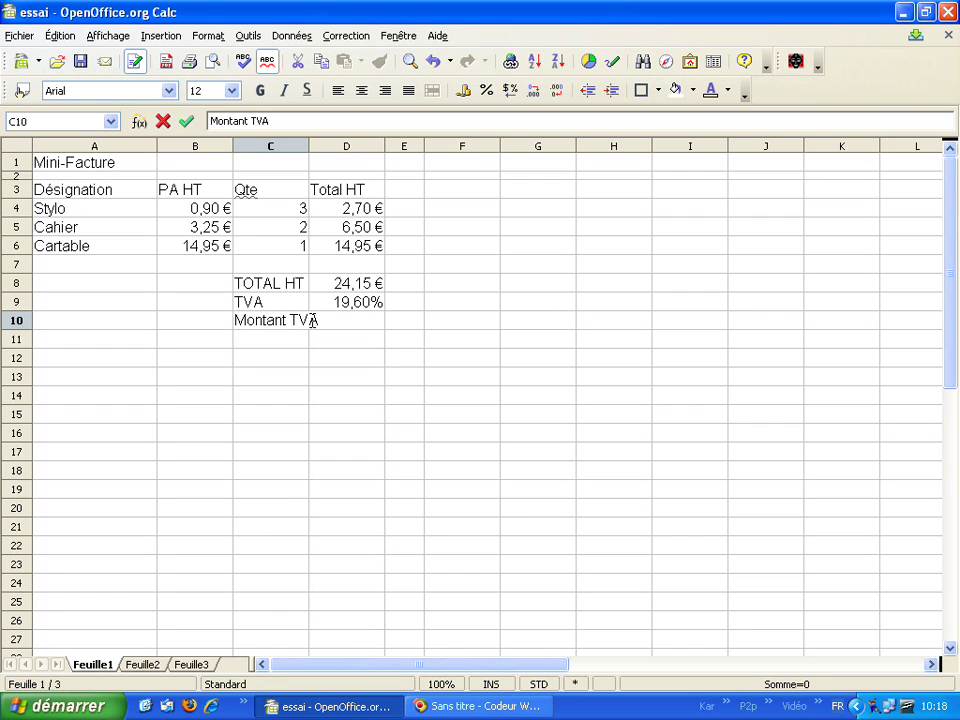
{"action": "key", "text": "Return"}
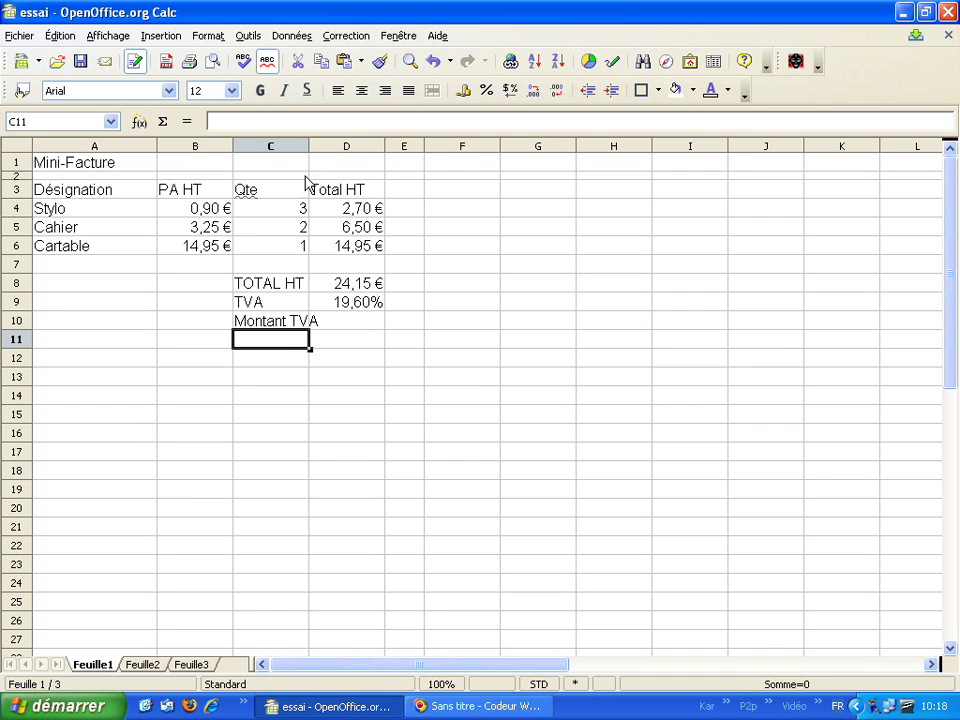
{"action": "left_click_drag", "start_coordinate": [308, 145], "coordinate": [325, 147]}
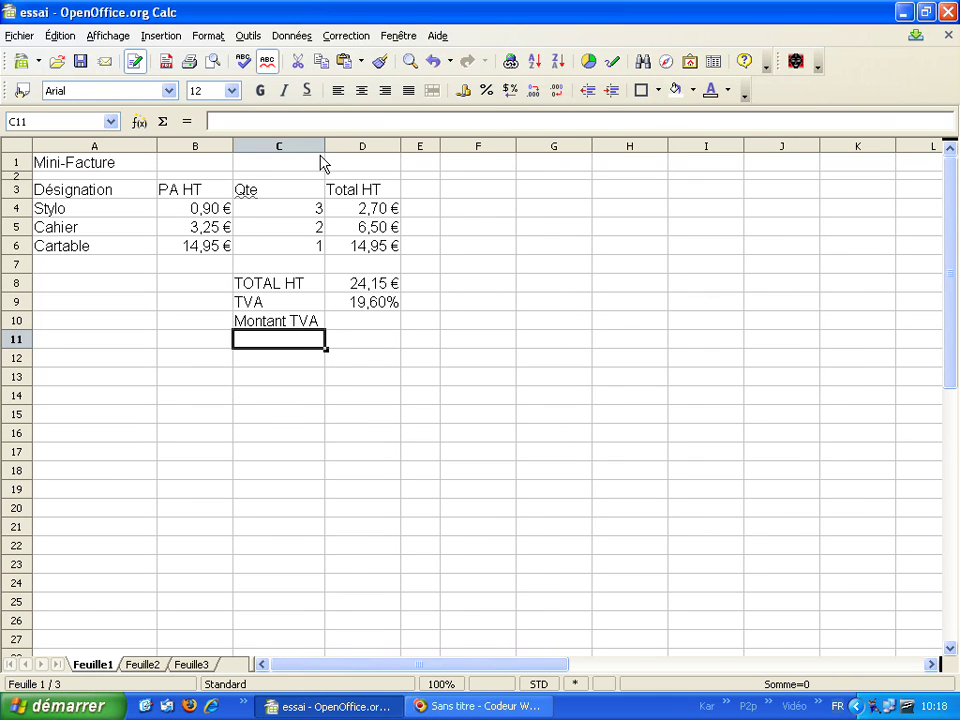
Calculate the TVA amount in D10 with the formula =D8*D9.
{"action": "left_click", "coordinate": [362, 322]}
{"action": "type", "text": "="}
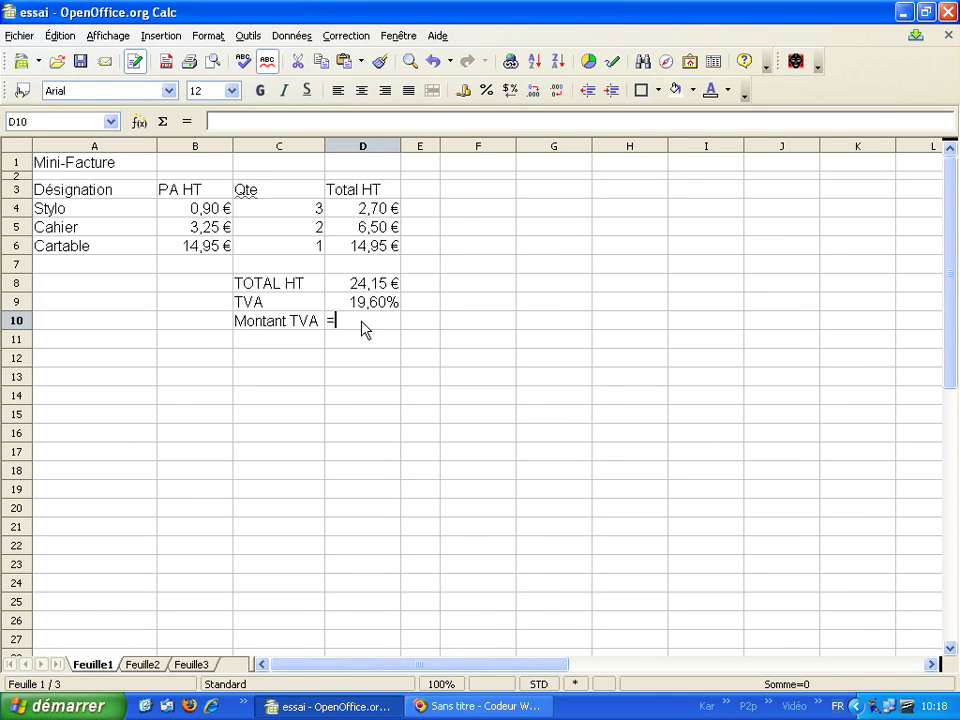
{"action": "left_click", "coordinate": [378, 288]}
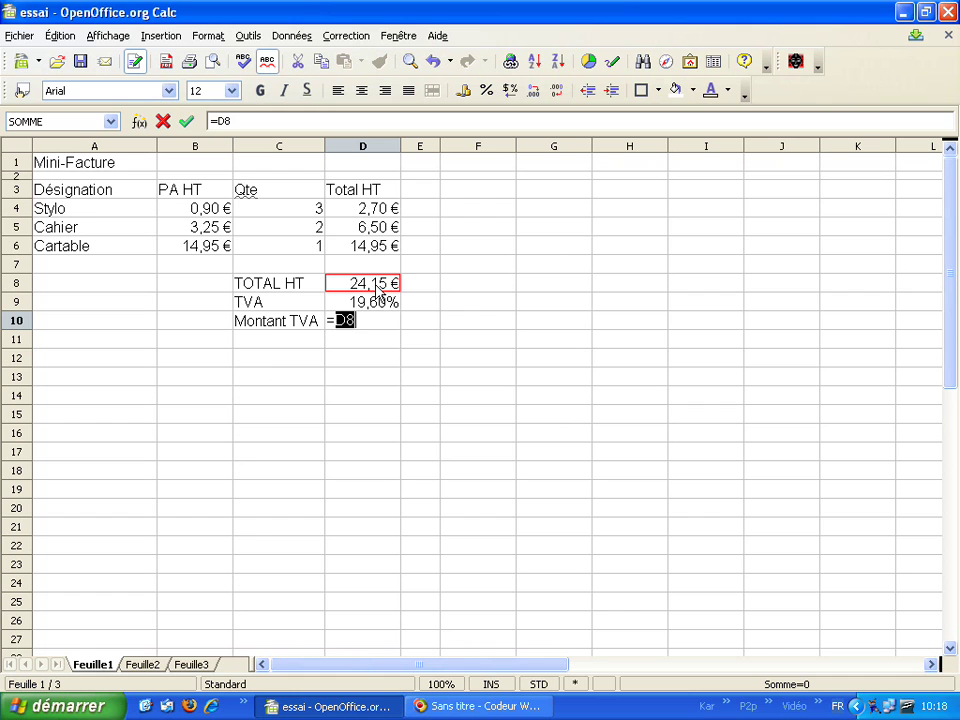
{"action": "type", "text": "*"}
{"action": "left_click", "coordinate": [372, 306]}
{"action": "key", "text": "Return"}
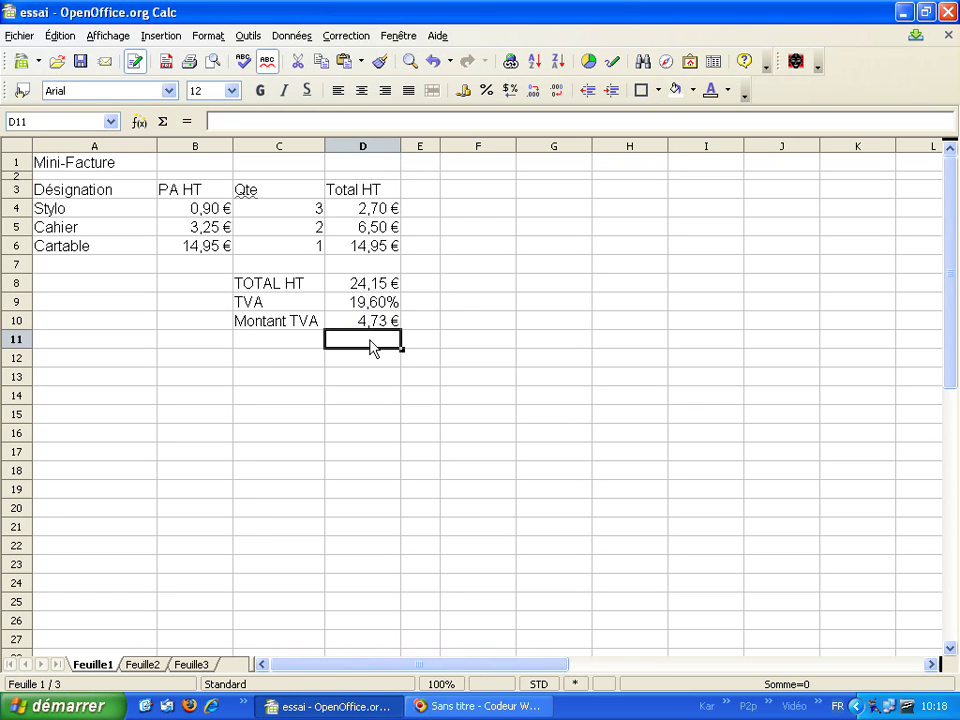
Enter the label "TOTAL TTC" in C11.
{"action": "left_click", "coordinate": [306, 338]}
{"action": "type", "text": "TO"}
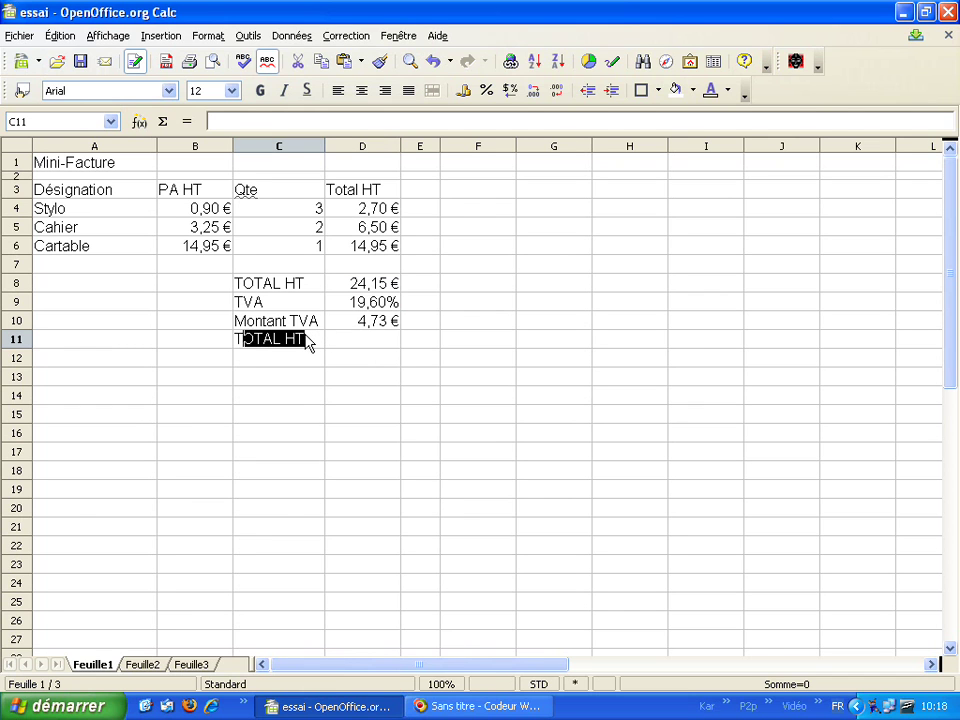
{"action": "type", "text": "TAL TT"}
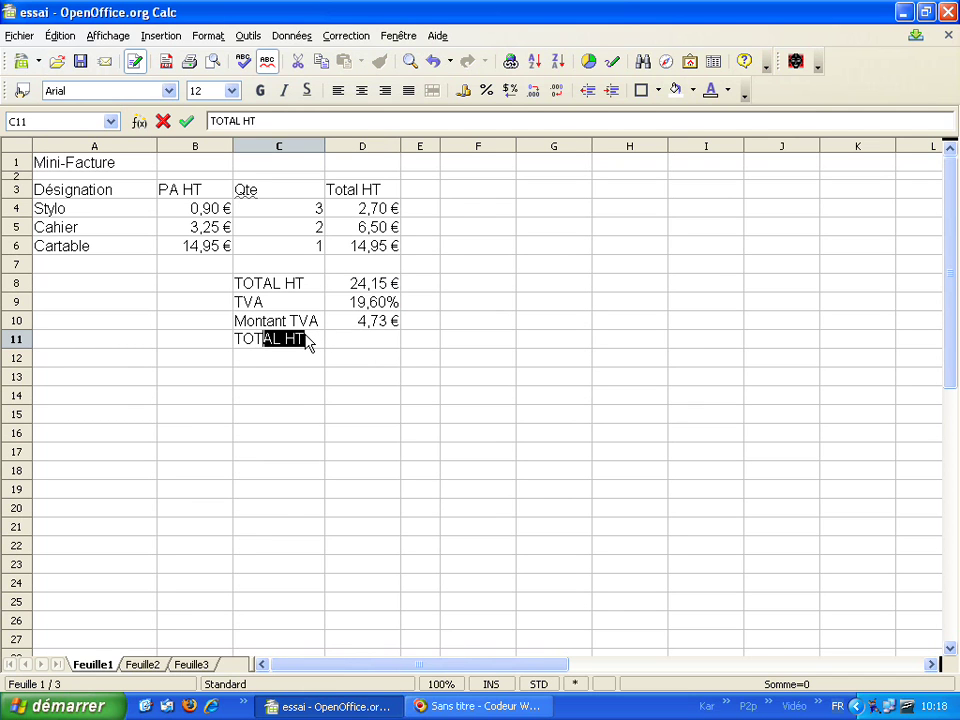
{"action": "type", "text": "C"}
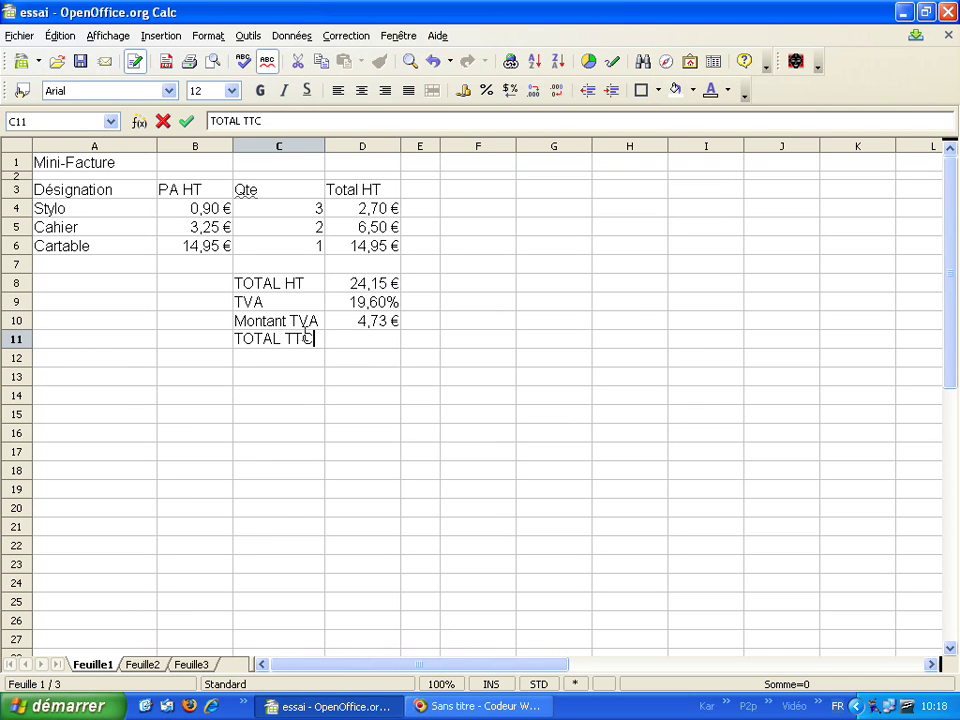
Calculate the total including tax in D11 with the formula =D8+D10, and check the cell.
{"action": "left_click", "coordinate": [348, 338]}
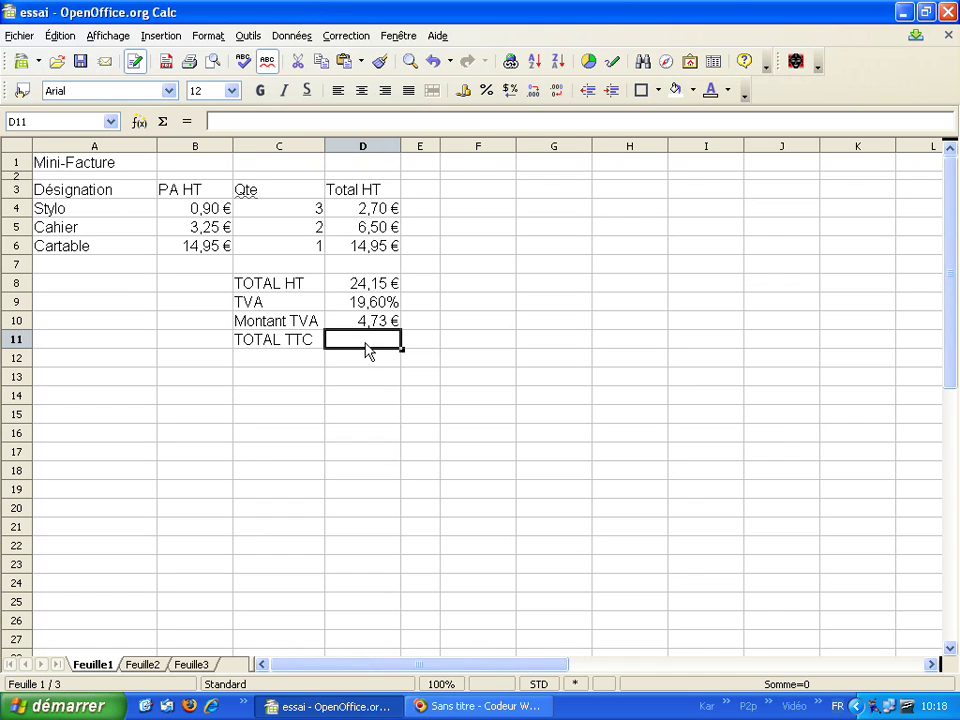
{"action": "type", "text": "="}
{"action": "left_click", "coordinate": [366, 289]}
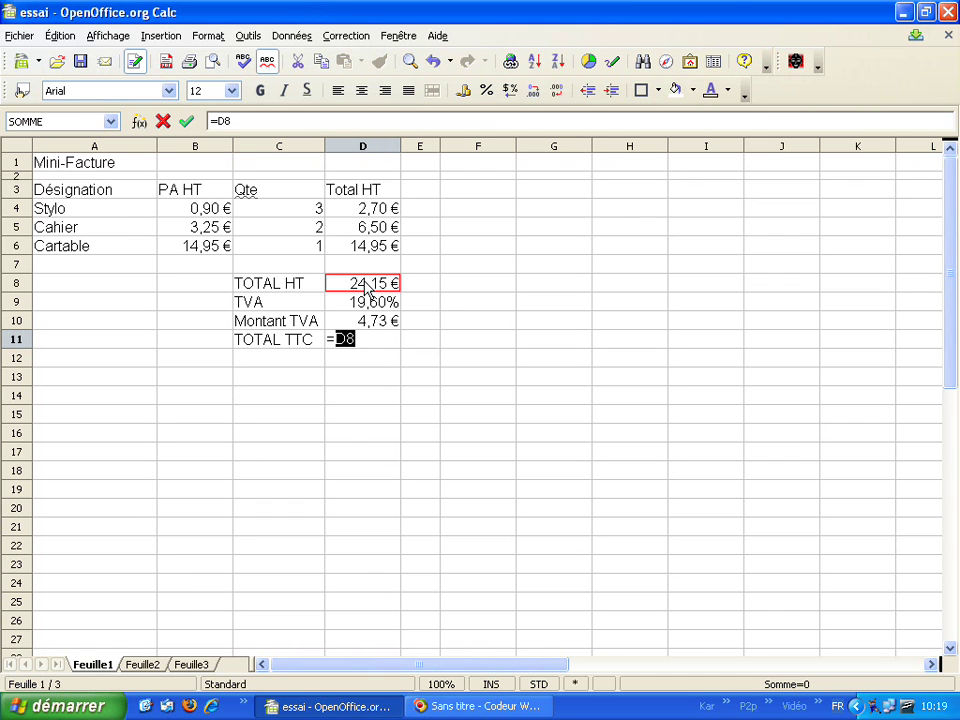
{"action": "type", "text": "+"}
{"action": "left_click", "coordinate": [367, 322]}
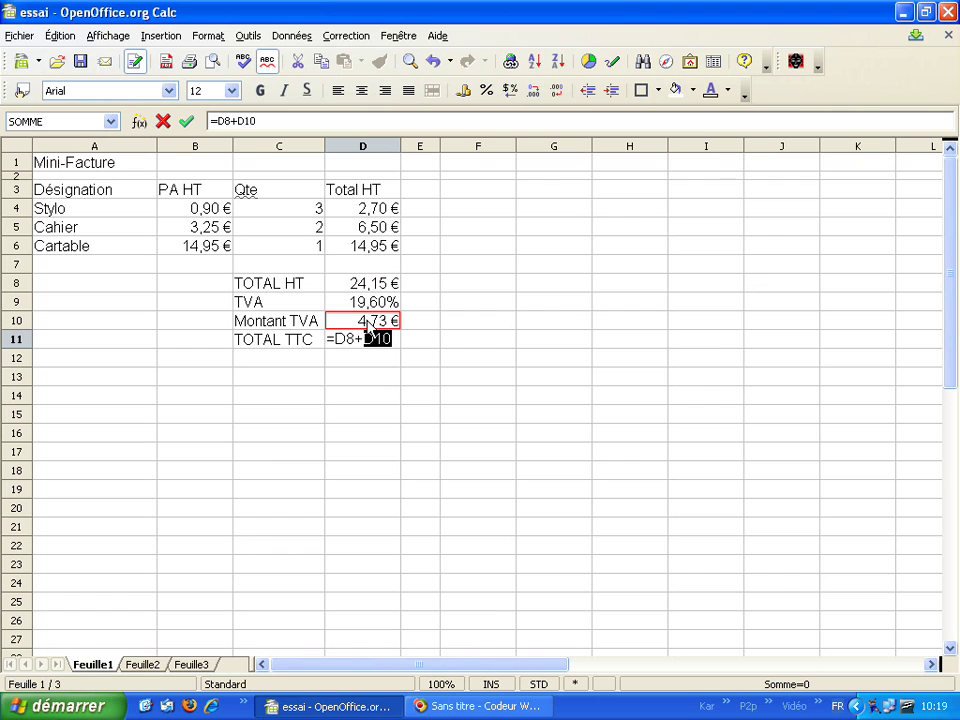
{"action": "key", "text": "Return"}
{"action": "left_click", "coordinate": [364, 344]}
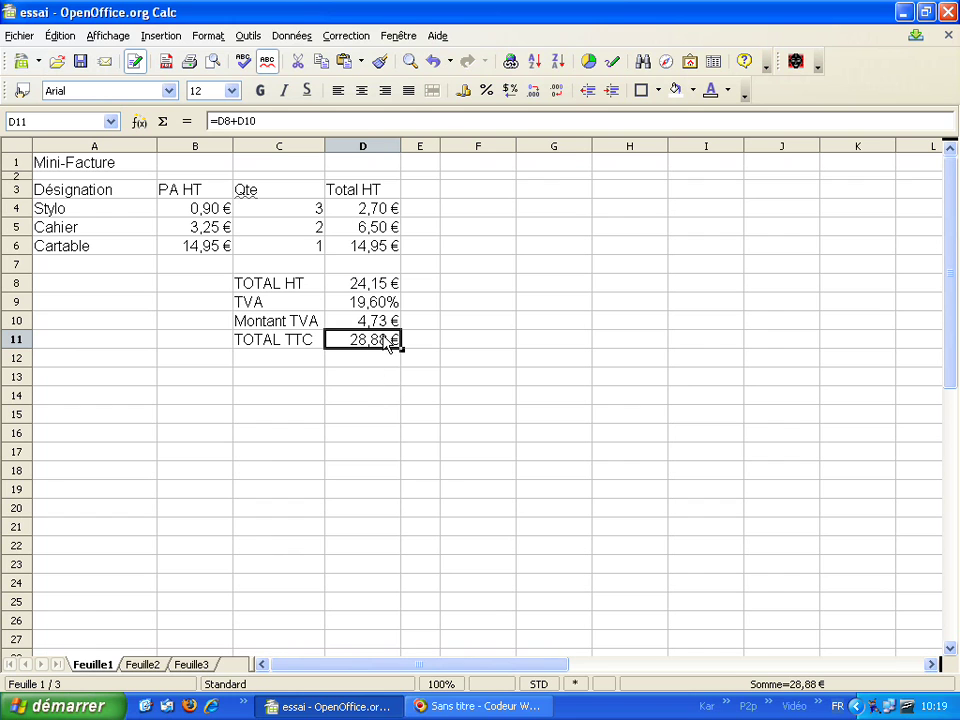
Set the Stylo unit price in B4 to 0,95 and check the dependent formulas in D8, D10 and D11.
{"action": "left_click", "coordinate": [210, 216]}
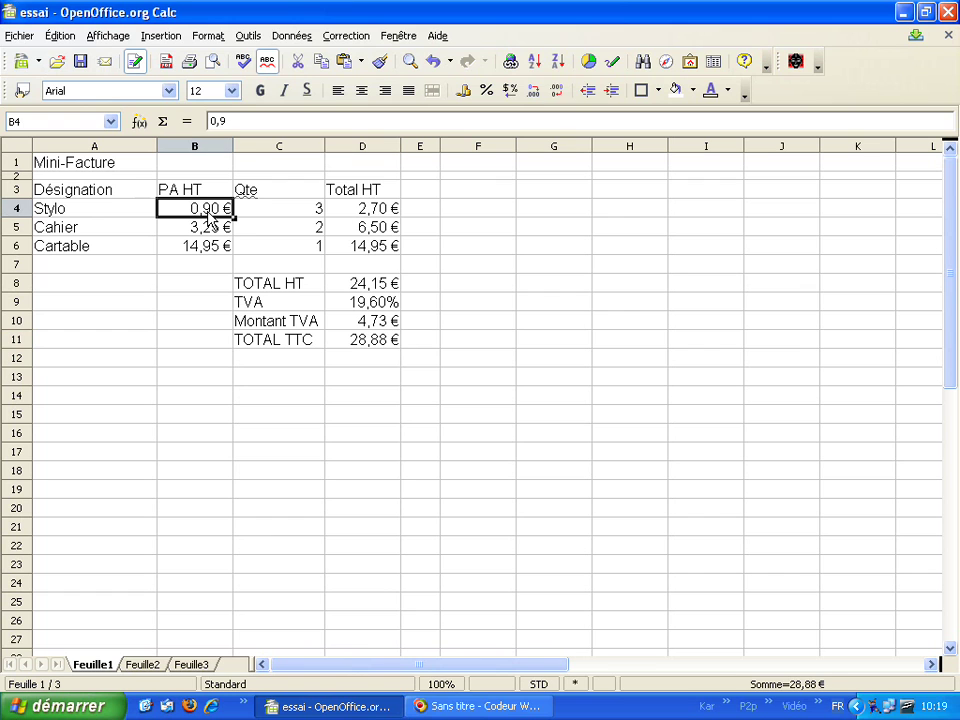
{"action": "type", "text": "0,95"}
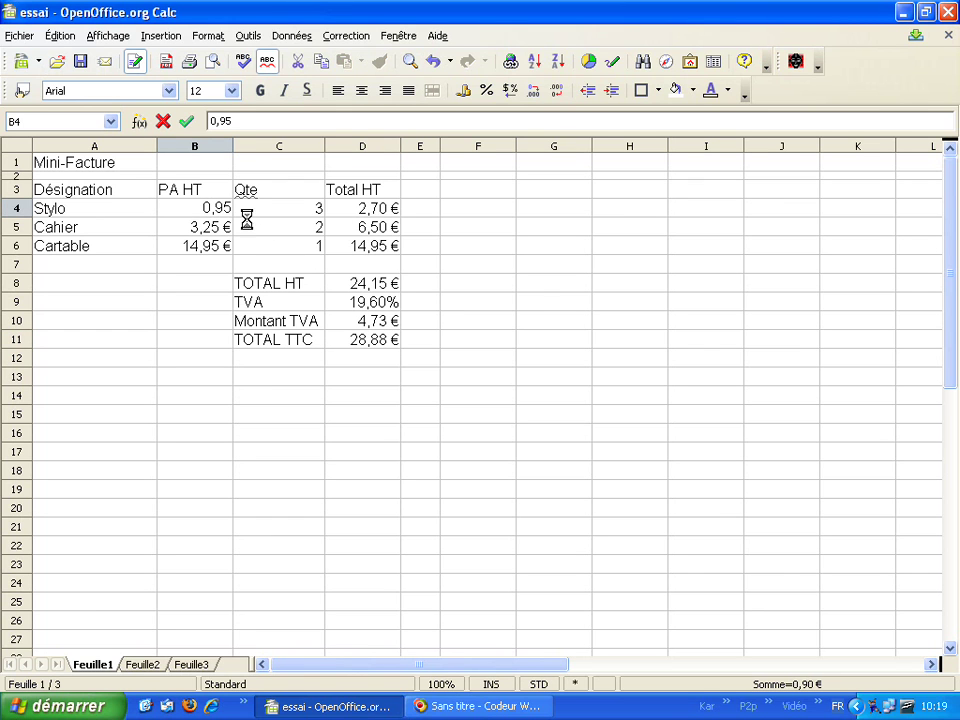
{"action": "key", "text": "Return"}
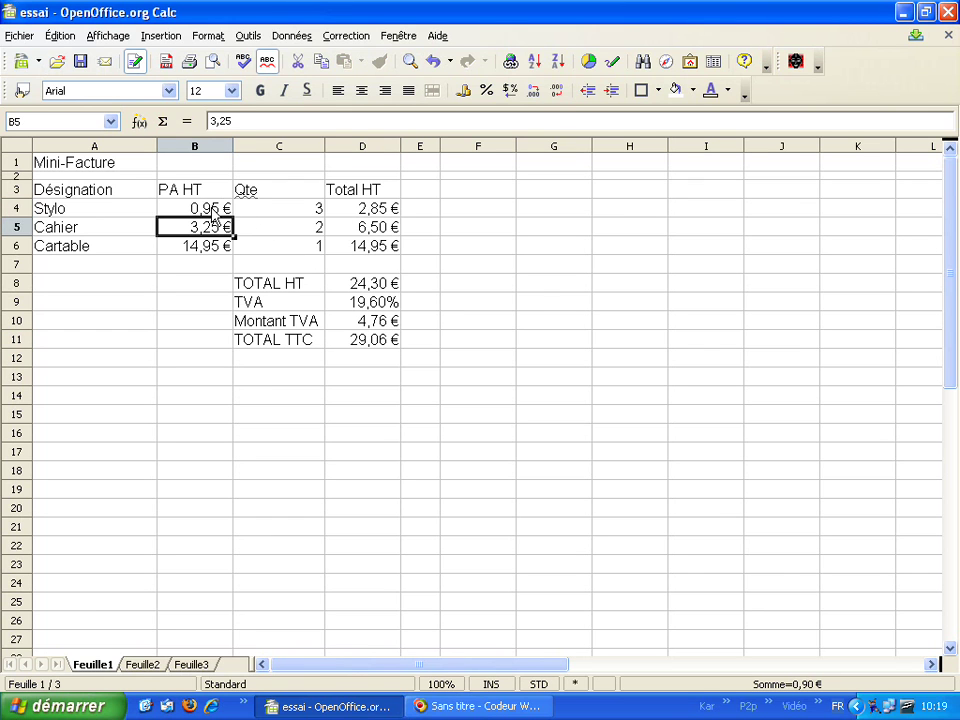
{"action": "left_click", "coordinate": [384, 210]}
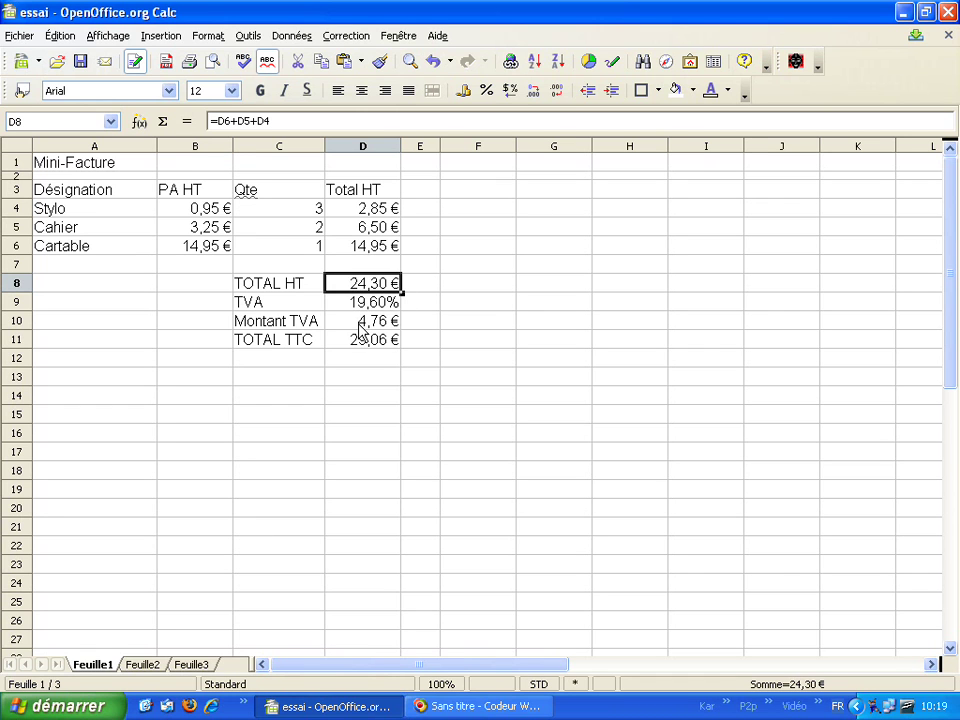
{"action": "left_click", "coordinate": [362, 321]}
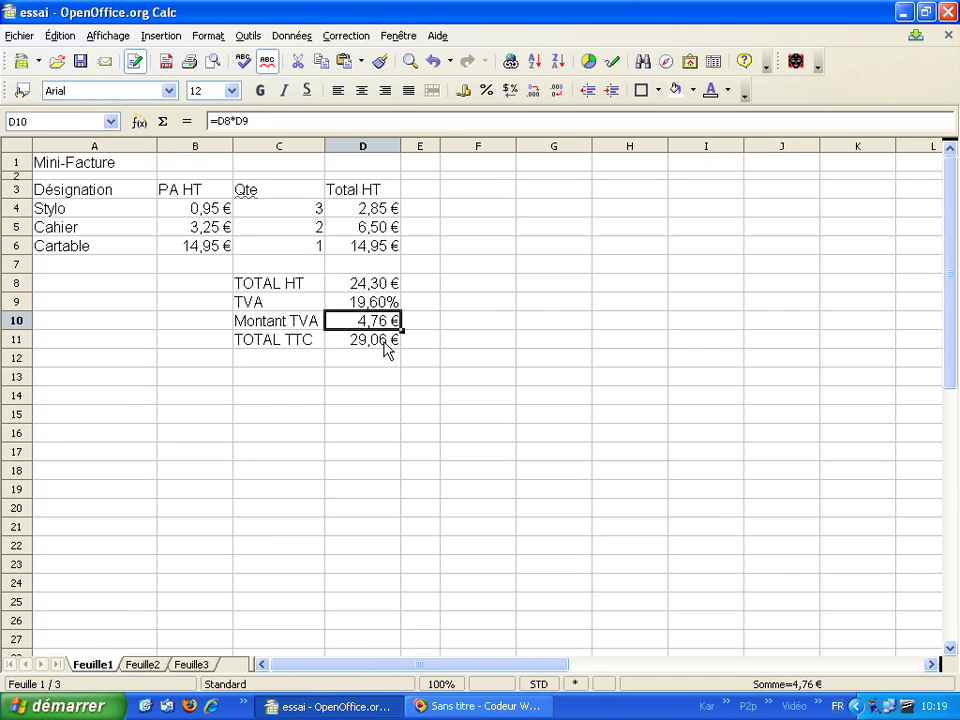
{"action": "left_click", "coordinate": [383, 343]}
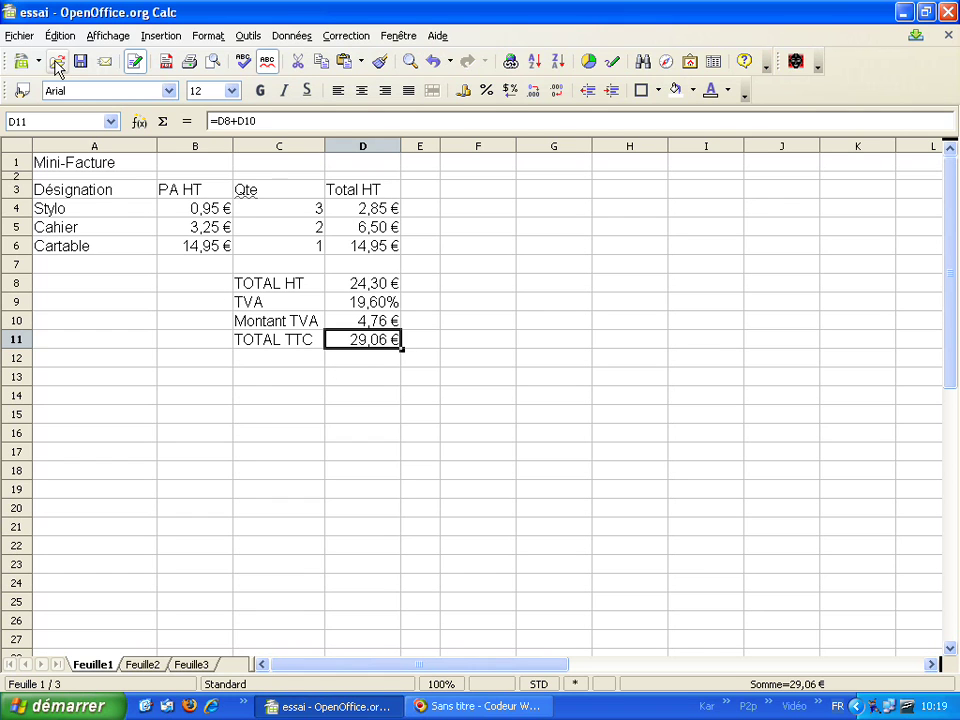
Save a copy of the spreadsheet as "facturette" in the NetProf folder, in ODF spreadsheet (.ods) format.
{"action": "left_click", "coordinate": [19, 37]}
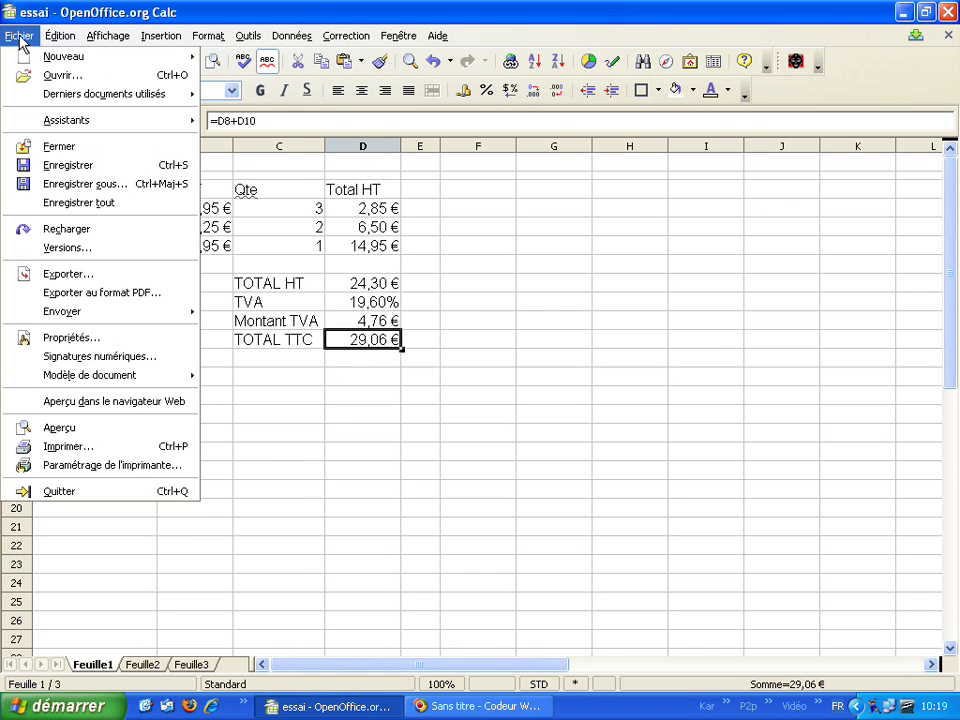
{"action": "left_click", "coordinate": [110, 186]}
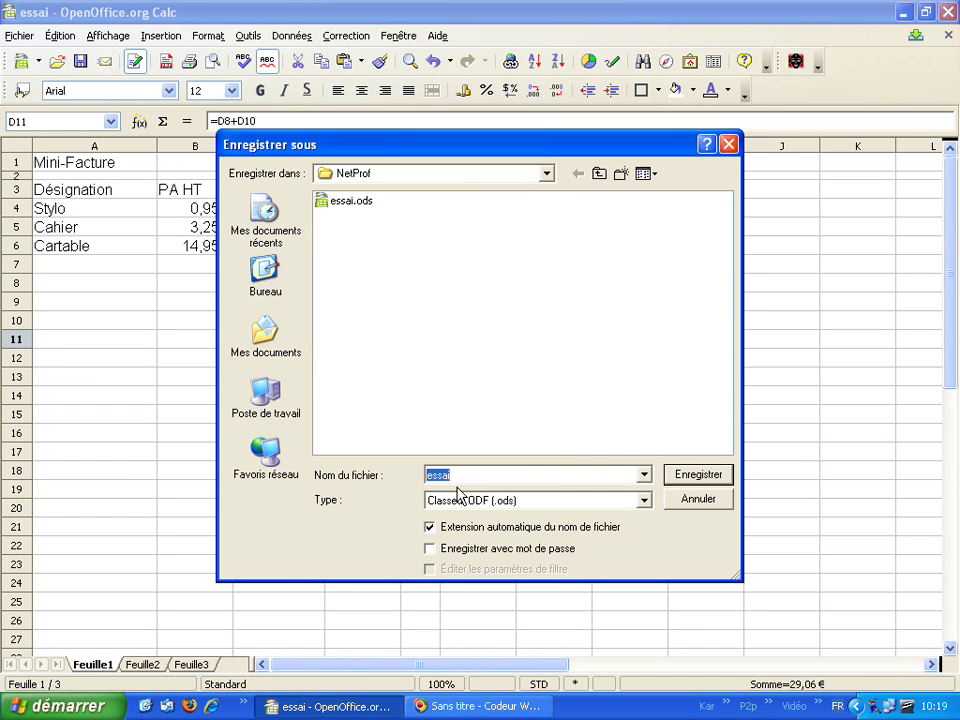
{"action": "type", "text": "factue"}
{"action": "key", "text": "BackSpace"}
{"action": "type", "text": "rette"}
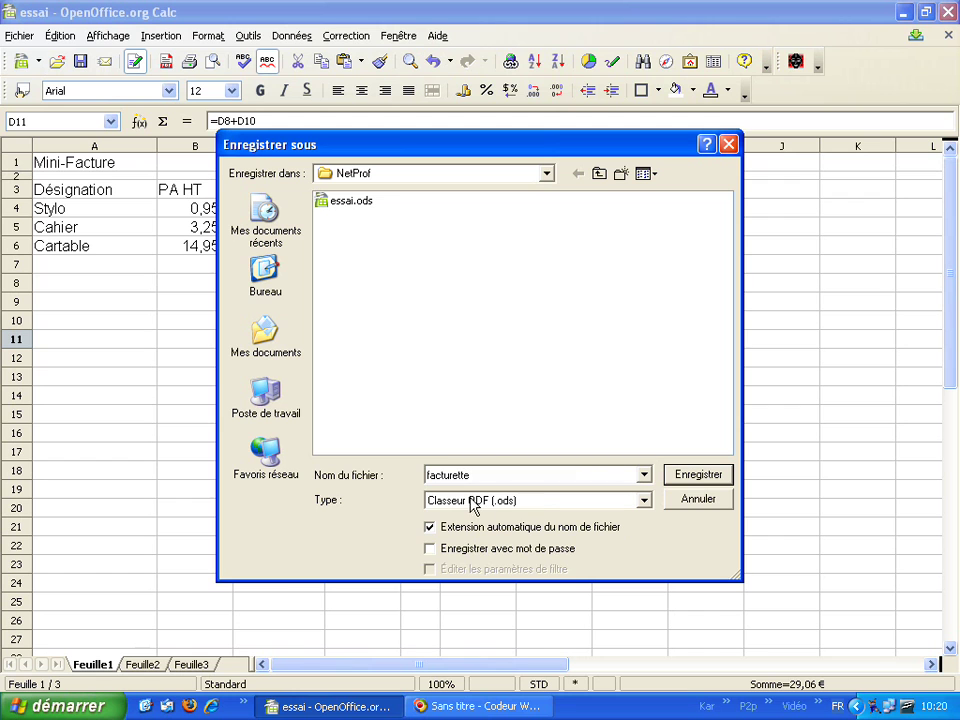
{"action": "left_click", "coordinate": [697, 476]}
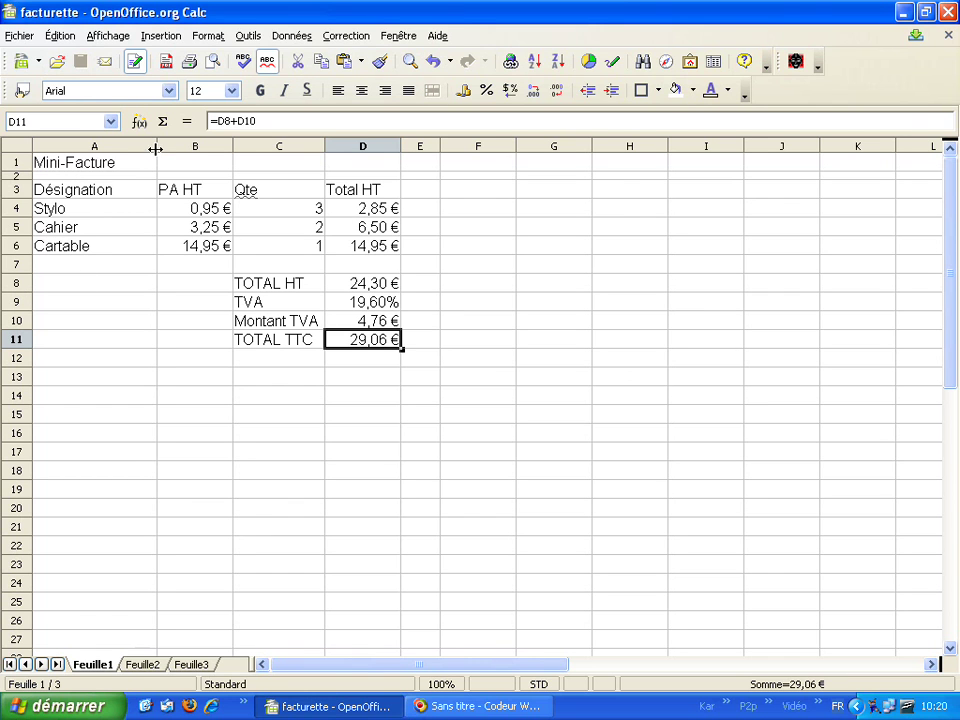
Reduce the height of empty row 7 and centre the contents of B3:D6 horizontally.
{"action": "left_click_drag", "start_coordinate": [15, 272], "coordinate": [15, 261]}
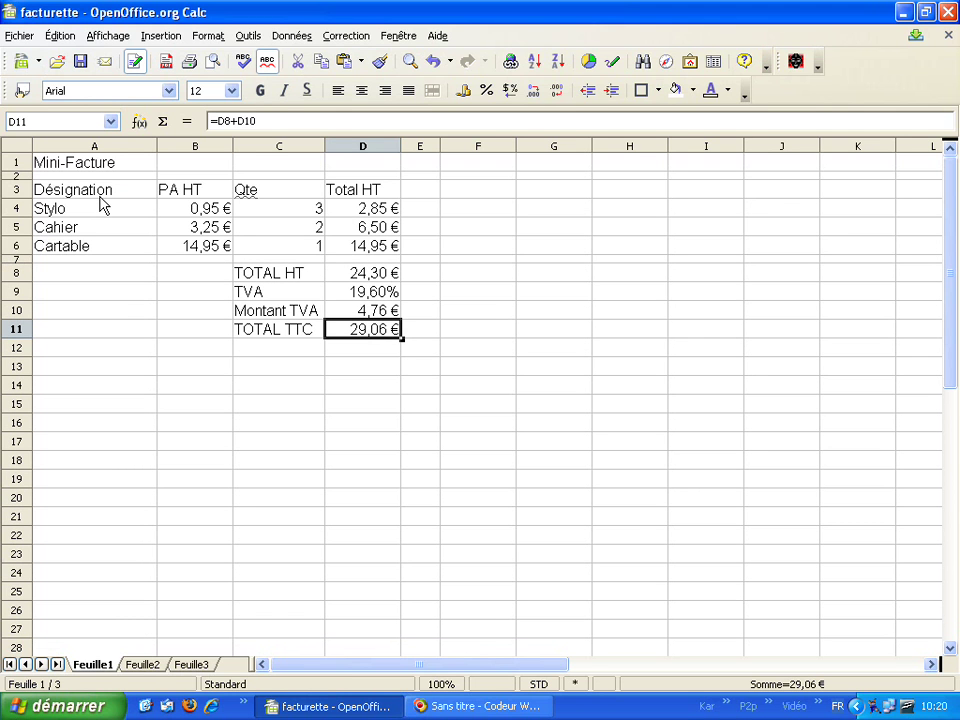
{"action": "left_click_drag", "start_coordinate": [191, 189], "coordinate": [372, 252]}
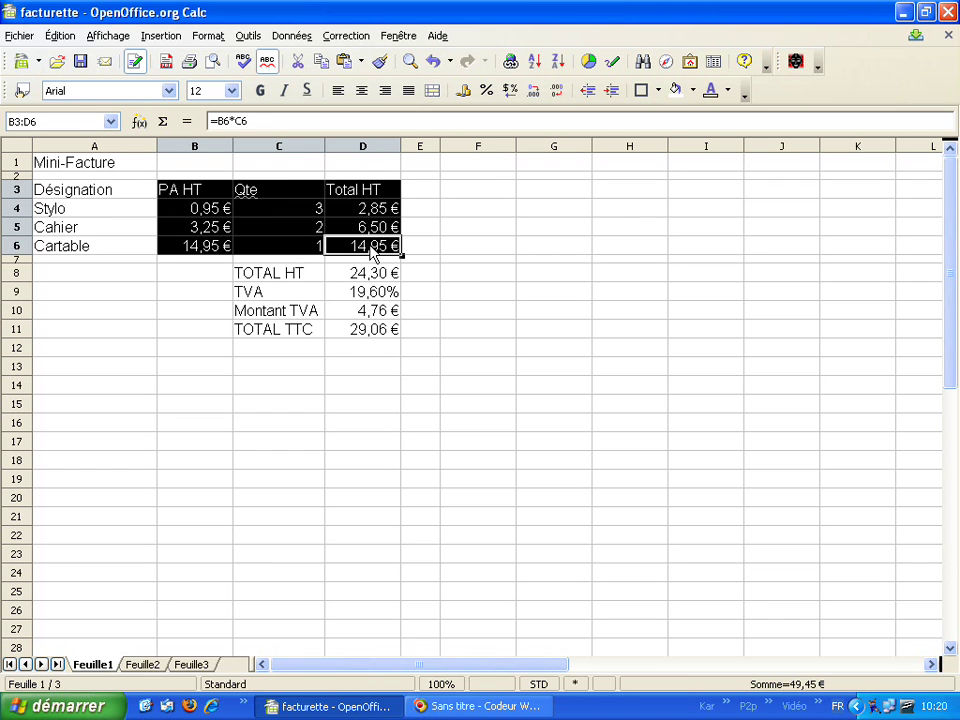
{"action": "left_click", "coordinate": [194, 191]}
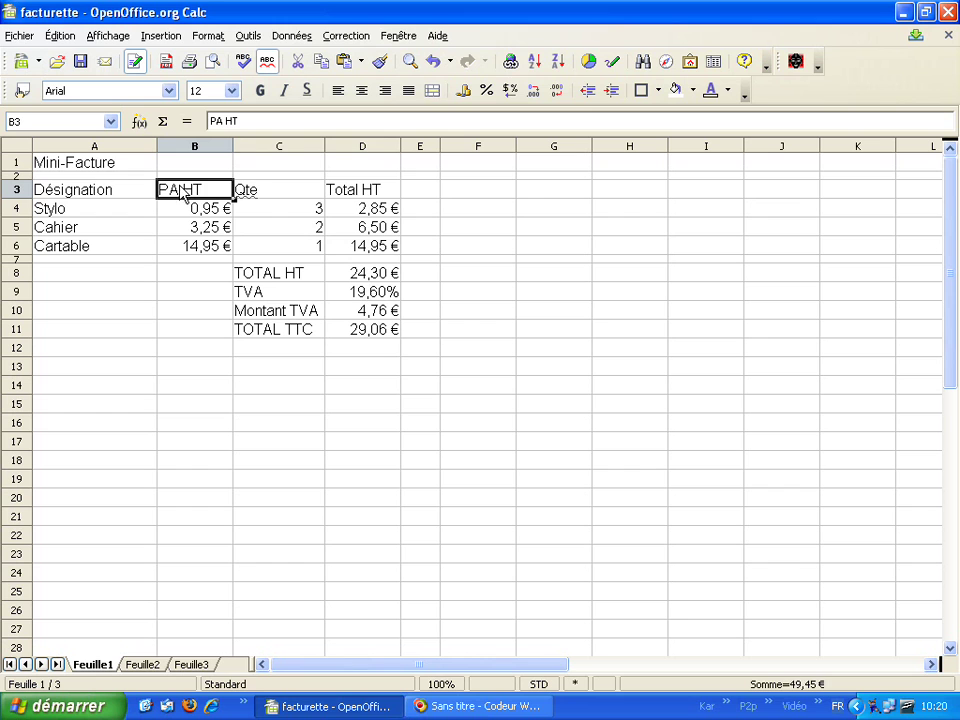
{"action": "left_click_drag", "start_coordinate": [194, 191], "coordinate": [378, 241]}
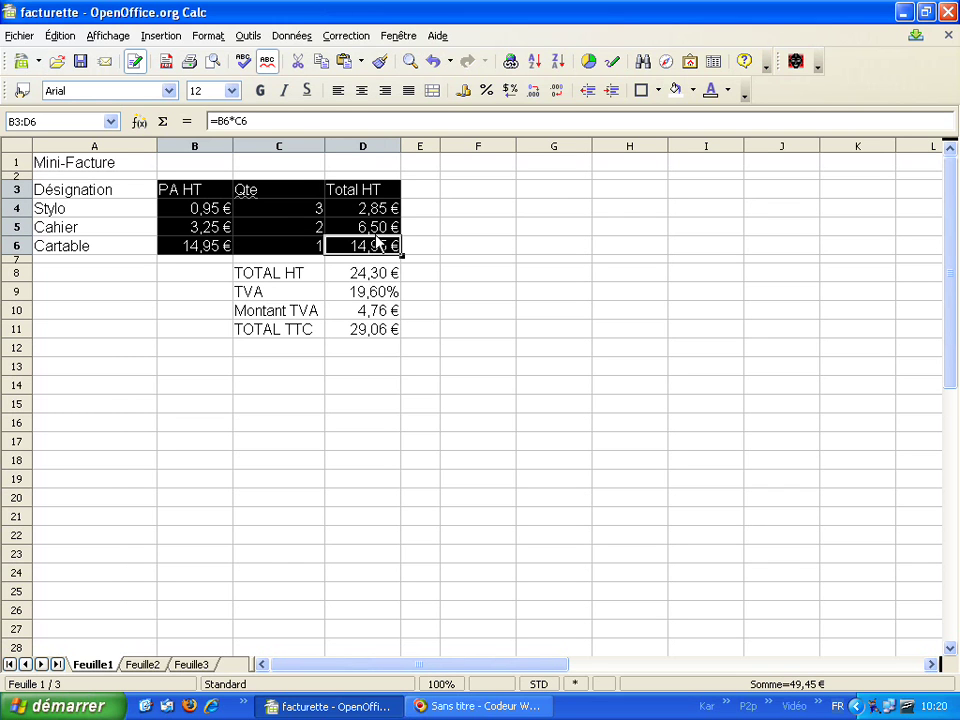
{"action": "left_click", "coordinate": [362, 92]}
{"action": "left_click", "coordinate": [355, 293]}
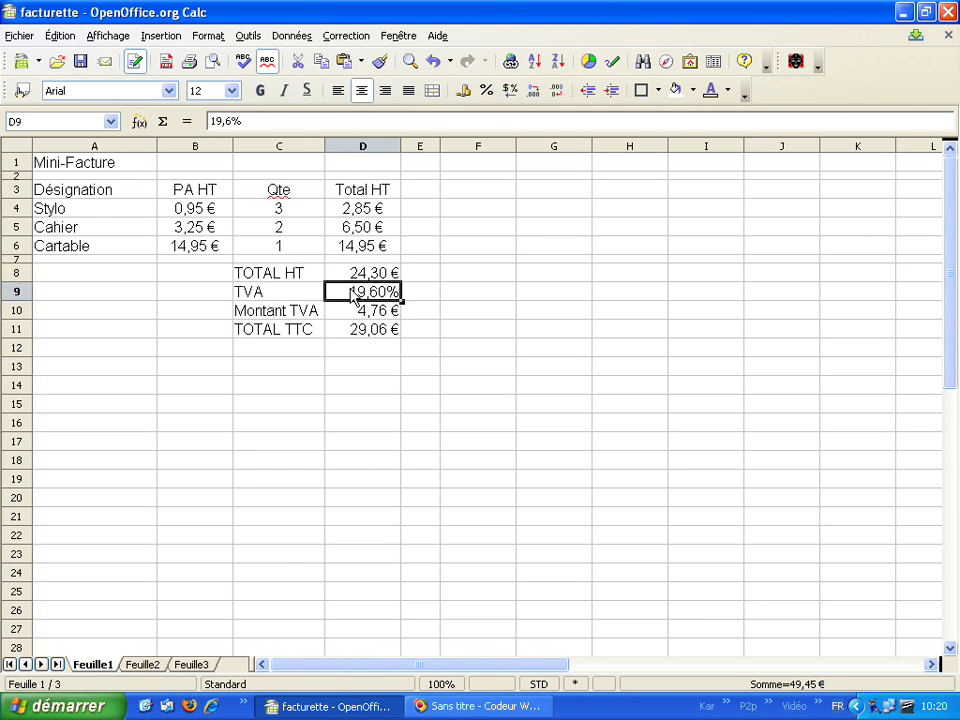
Centre the totals and the TVA rate in D8:D11 horizontally.
{"action": "left_click_drag", "start_coordinate": [360, 275], "coordinate": [370, 335]}
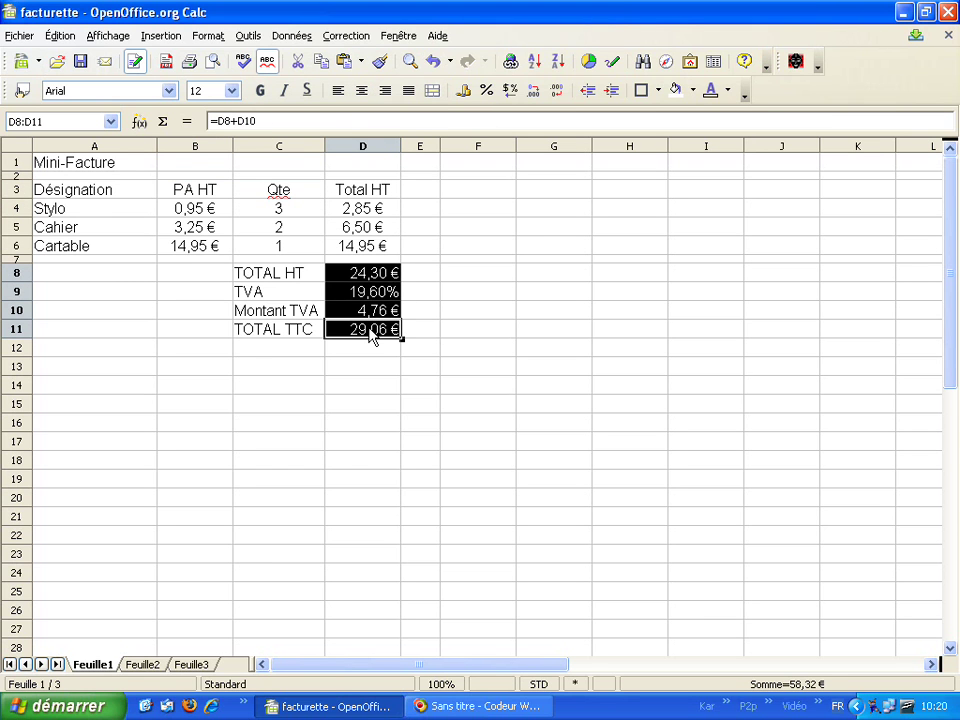
{"action": "left_click", "coordinate": [363, 91]}
{"action": "left_click", "coordinate": [312, 208]}
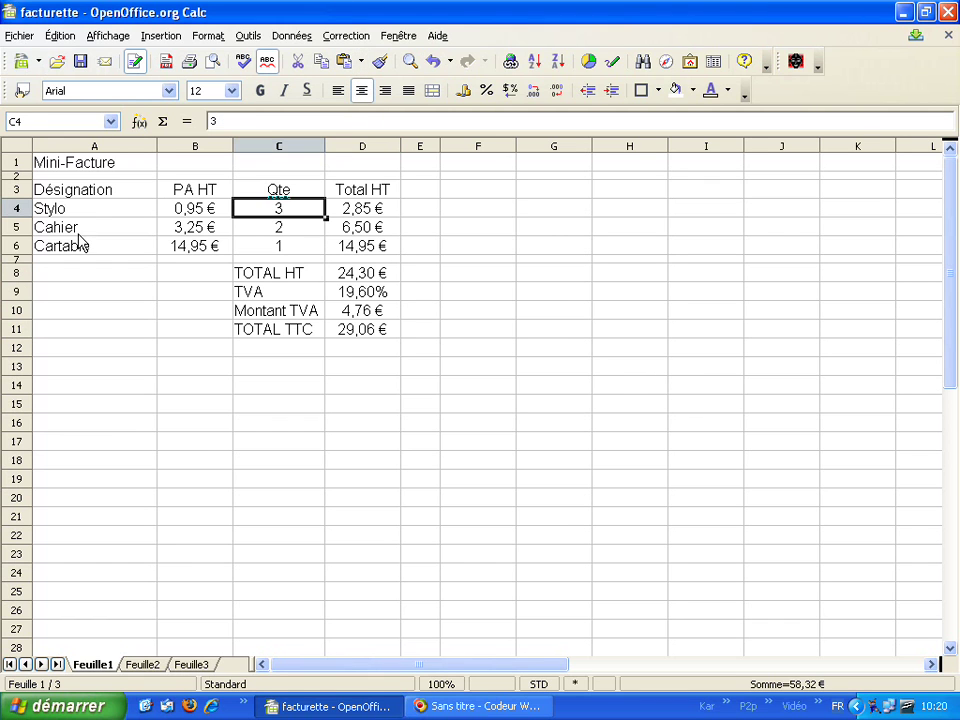
Define the whole invoice, A1:D11, as the print range.
{"action": "left_click", "coordinate": [90, 248]}
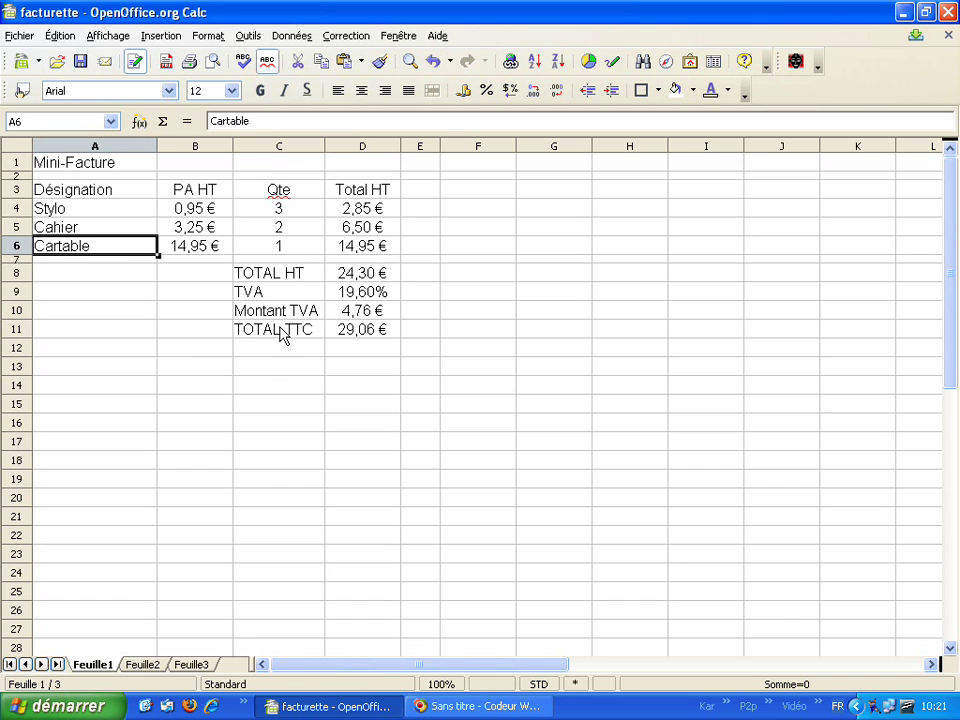
{"action": "left_click", "coordinate": [200, 294]}
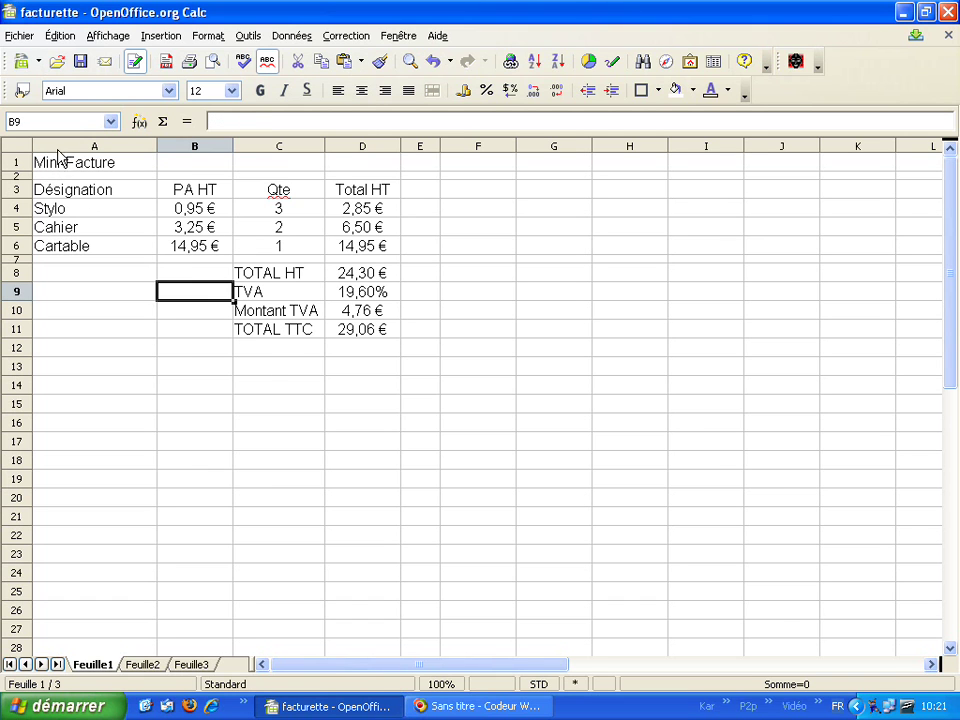
{"action": "left_click_drag", "start_coordinate": [58, 166], "coordinate": [375, 342]}
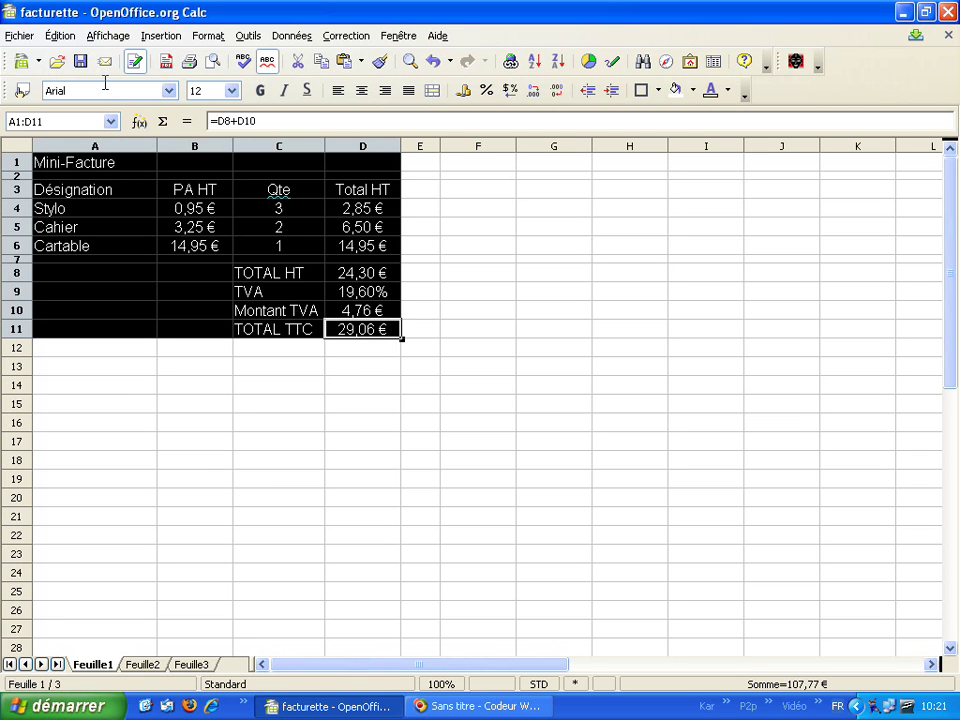
{"action": "left_click", "coordinate": [206, 38]}
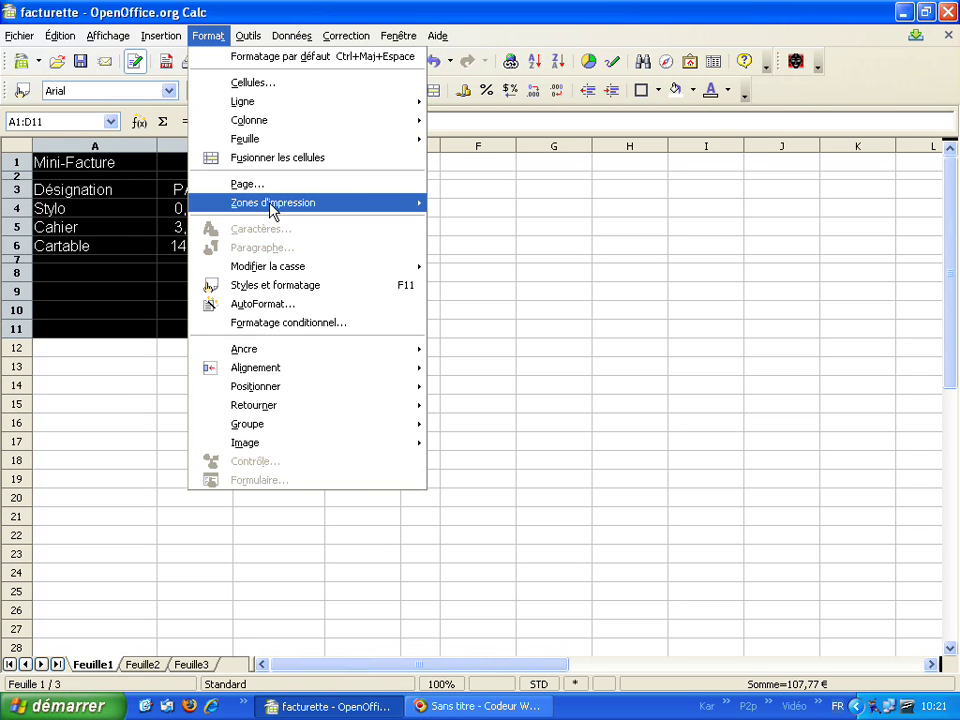
{"action": "mouse_move", "coordinate": [272, 206]}
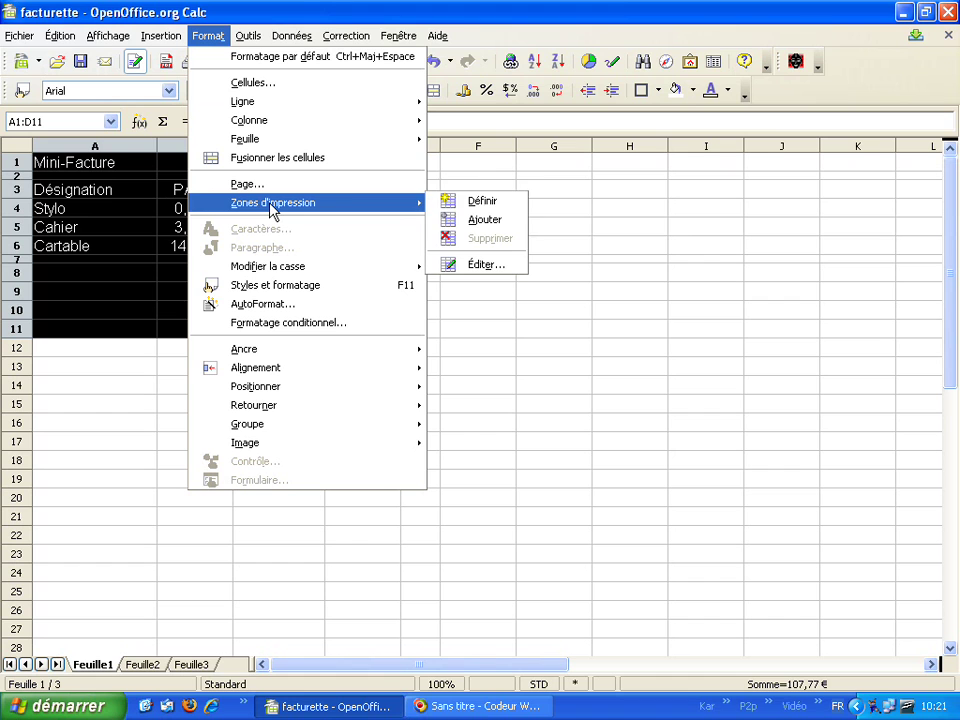
{"action": "left_click", "coordinate": [482, 202]}
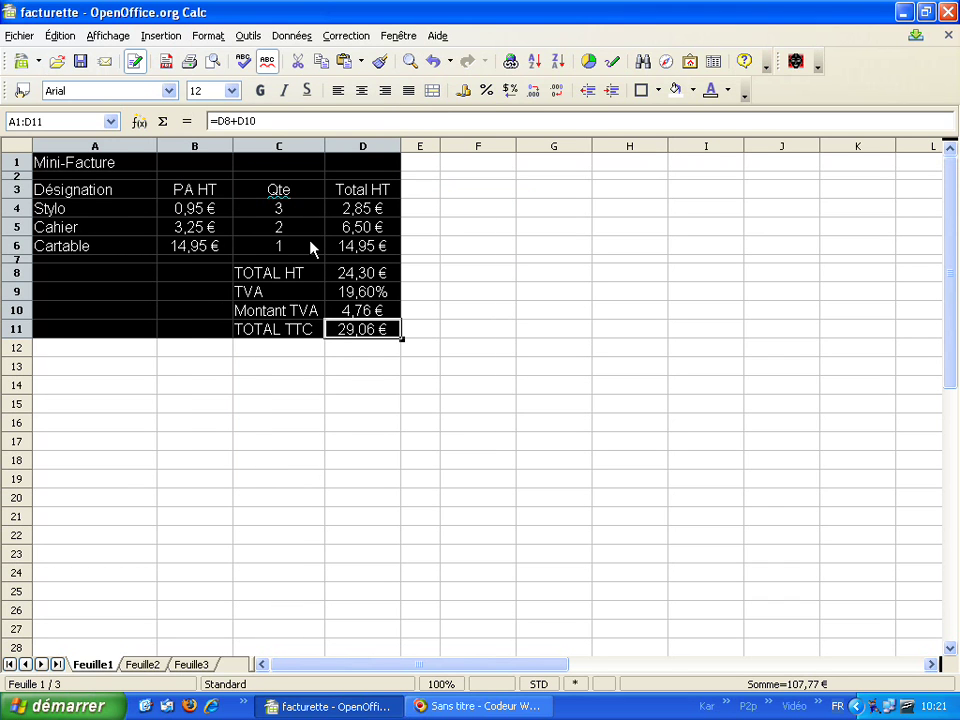
{"action": "left_click", "coordinate": [199, 252]}
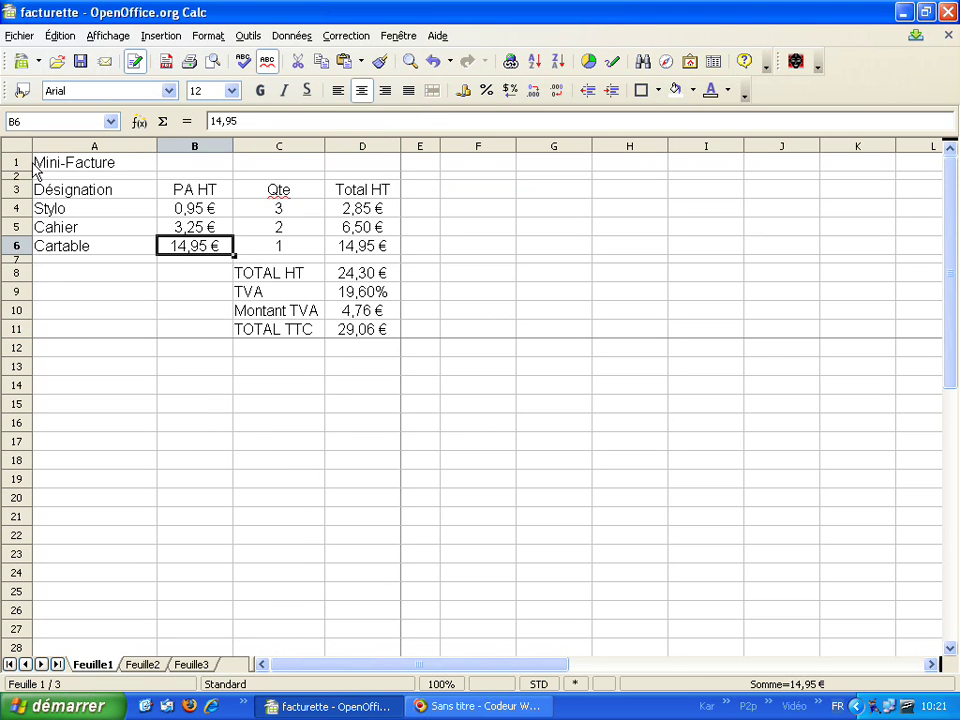
{"action": "left_click_drag", "start_coordinate": [40, 165], "coordinate": [383, 340]}
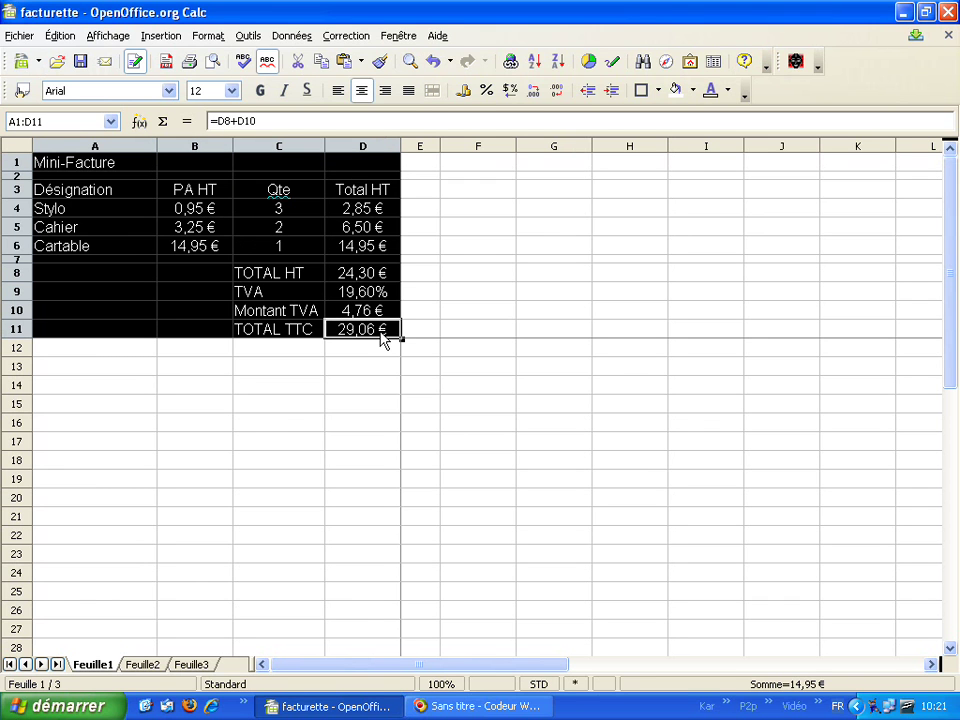
{"action": "left_click", "coordinate": [207, 38]}
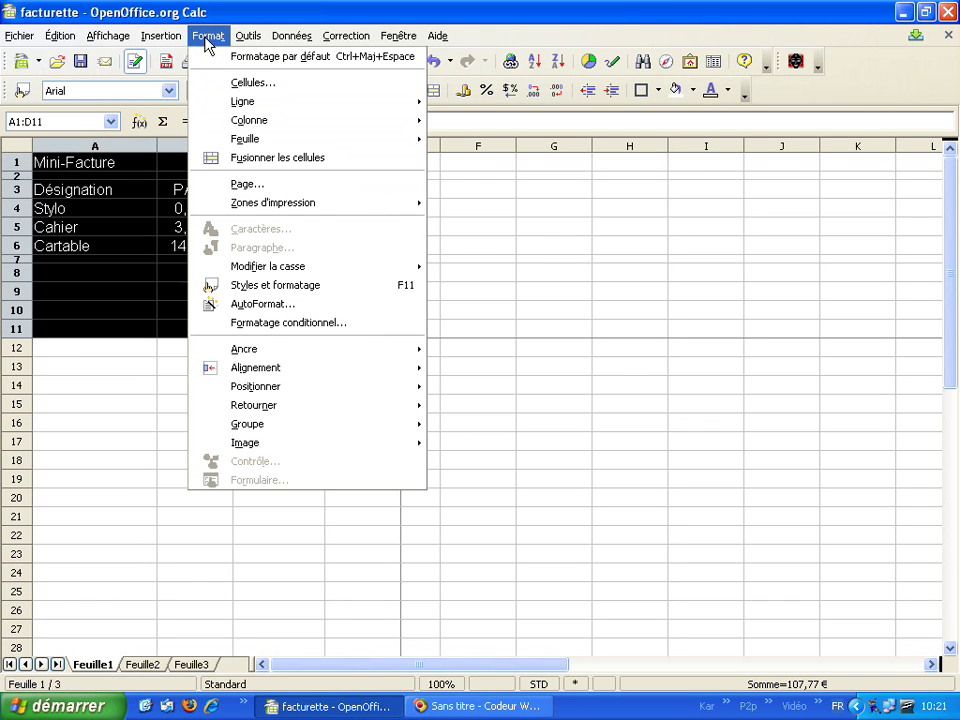
{"action": "mouse_move", "coordinate": [330, 202]}
{"action": "left_click", "coordinate": [458, 203]}
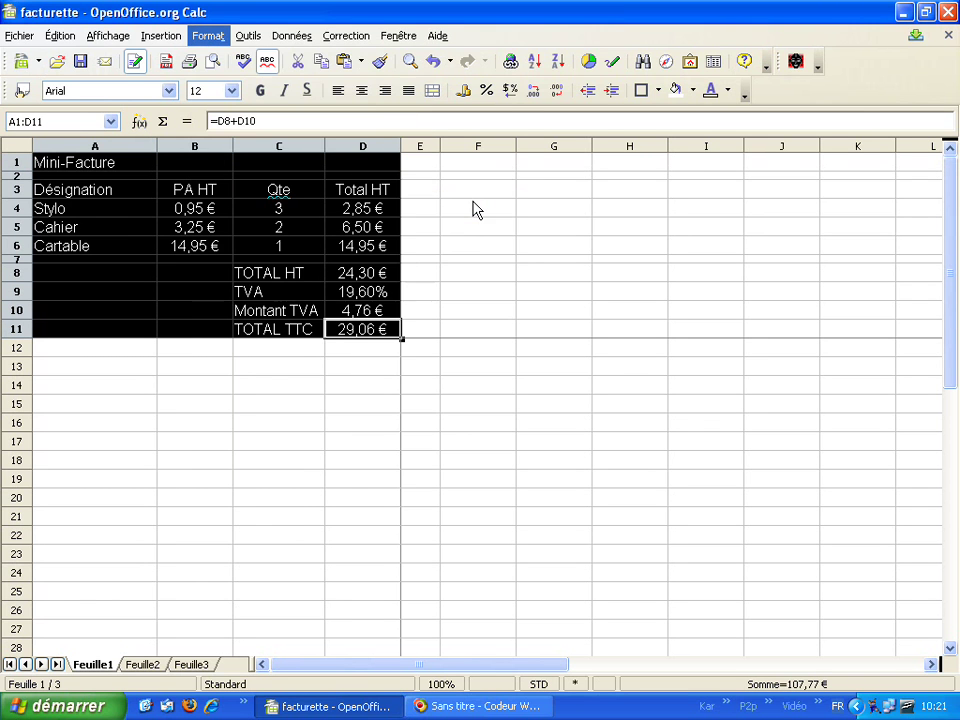
Check the invoice in the page preview at 100% zoom and return to the sheet.
{"action": "left_click", "coordinate": [213, 63]}
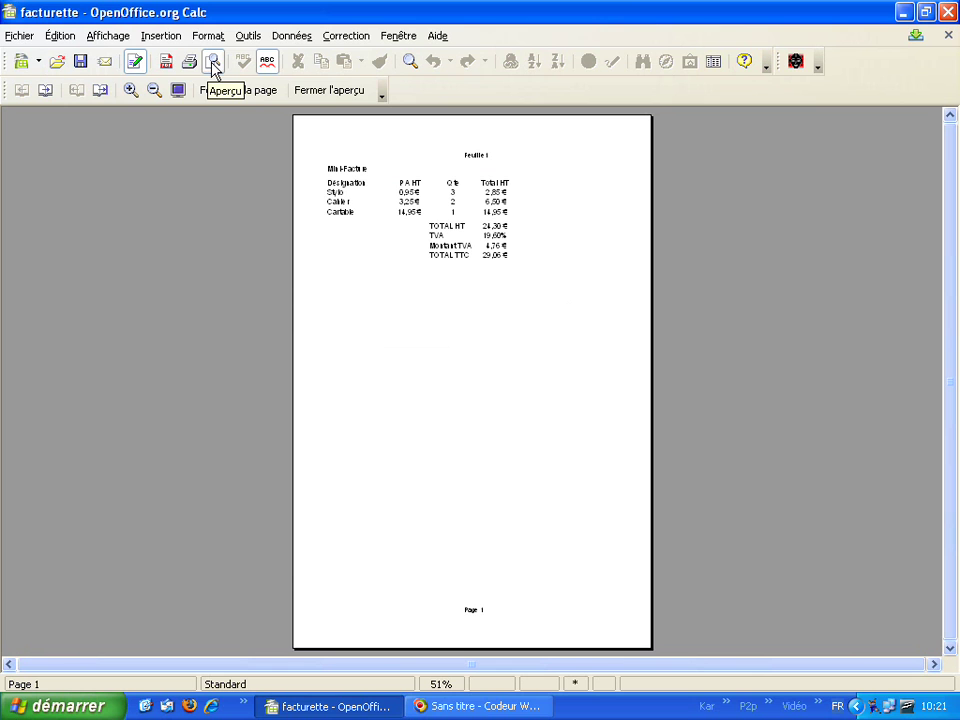
{"action": "left_click", "coordinate": [129, 90]}
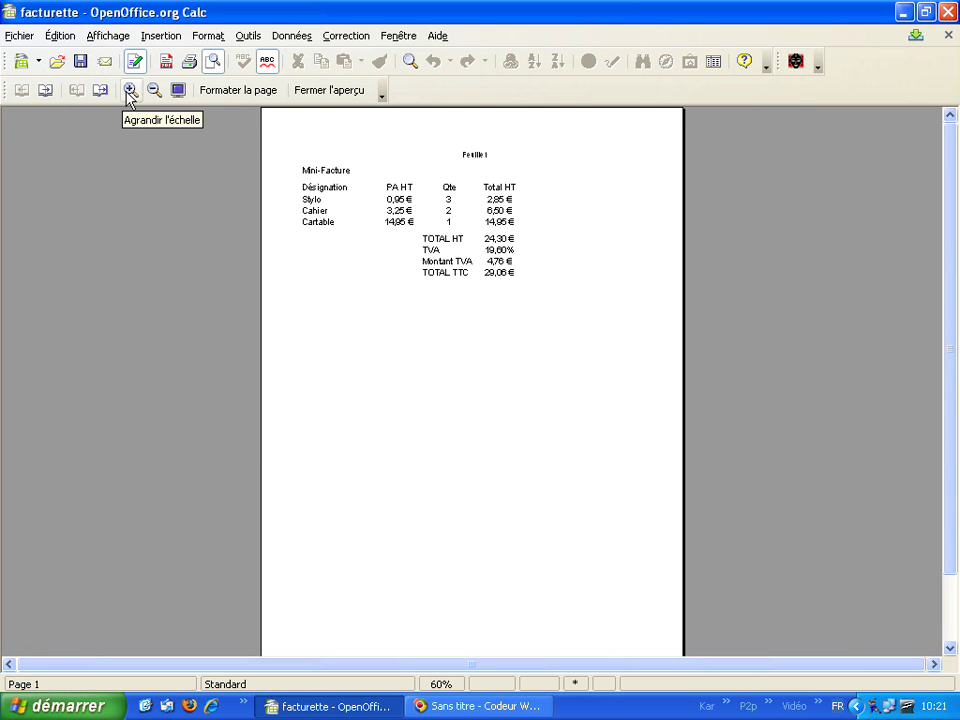
{"action": "left_click", "coordinate": [129, 90]}
{"action": "left_click", "coordinate": [129, 90]}
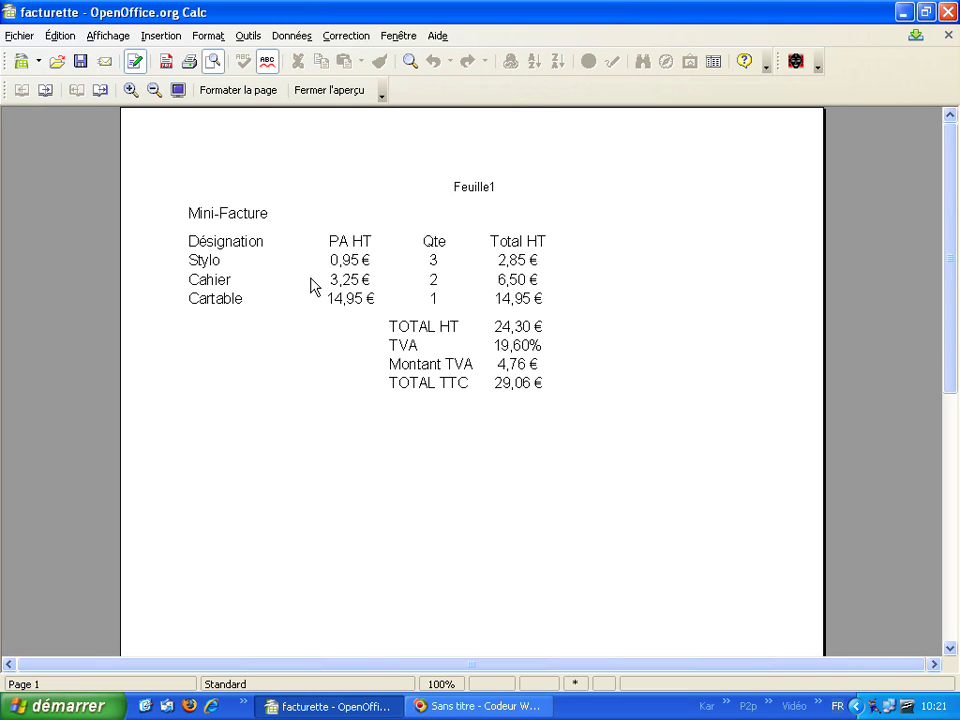
{"action": "left_click", "coordinate": [330, 92]}
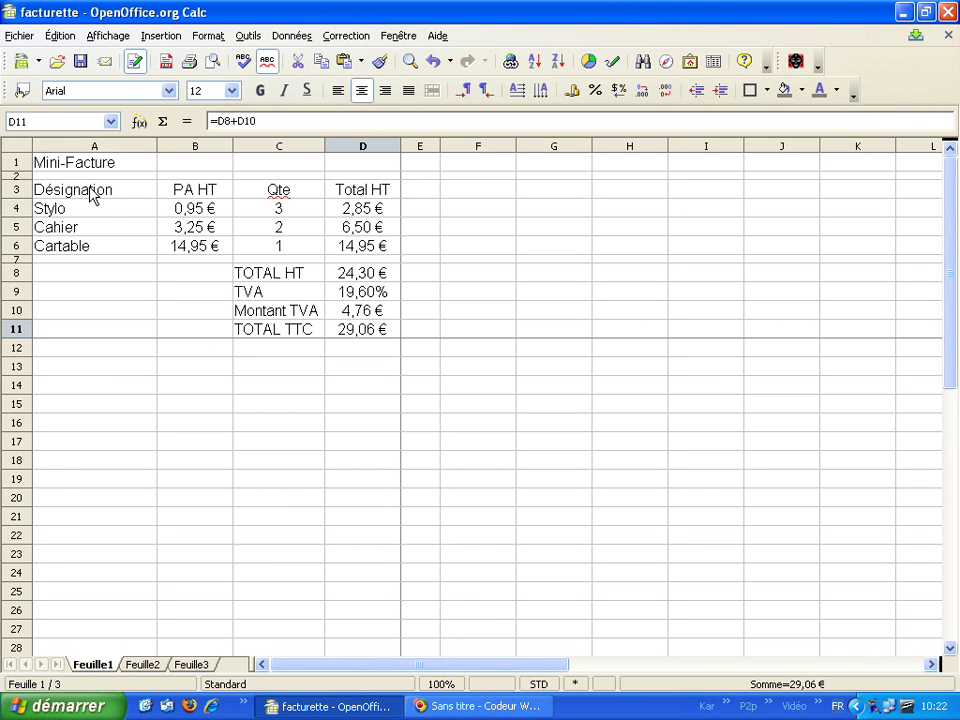
Add outer and inner borders to all cells of the item table A3:D6 and check them in the page preview.
{"action": "left_click_drag", "start_coordinate": [90, 195], "coordinate": [380, 252]}
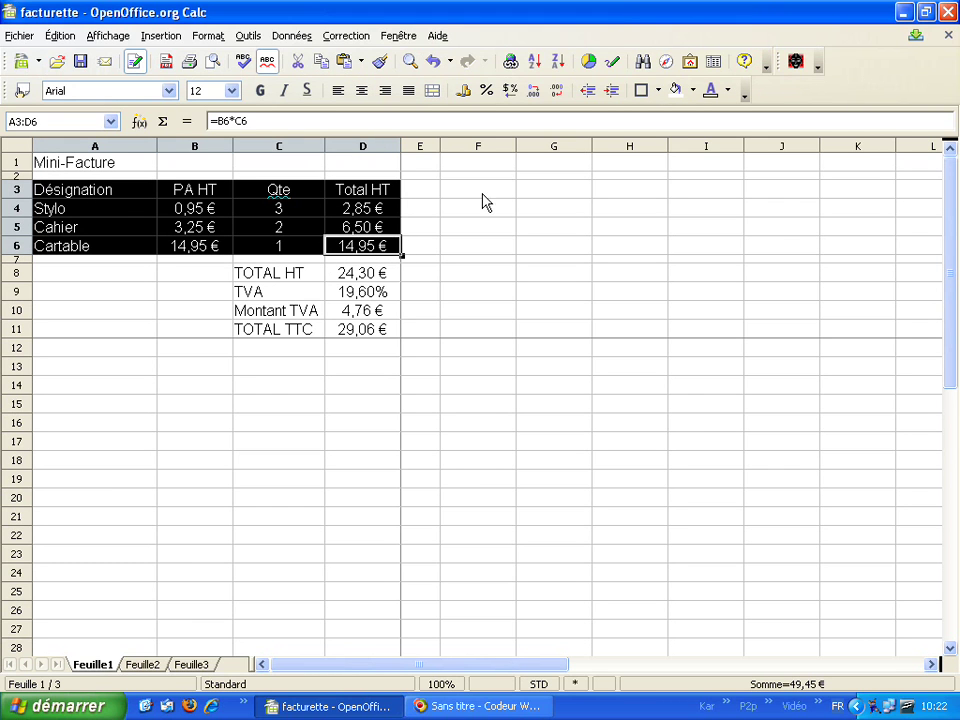
{"action": "left_click", "coordinate": [659, 97]}
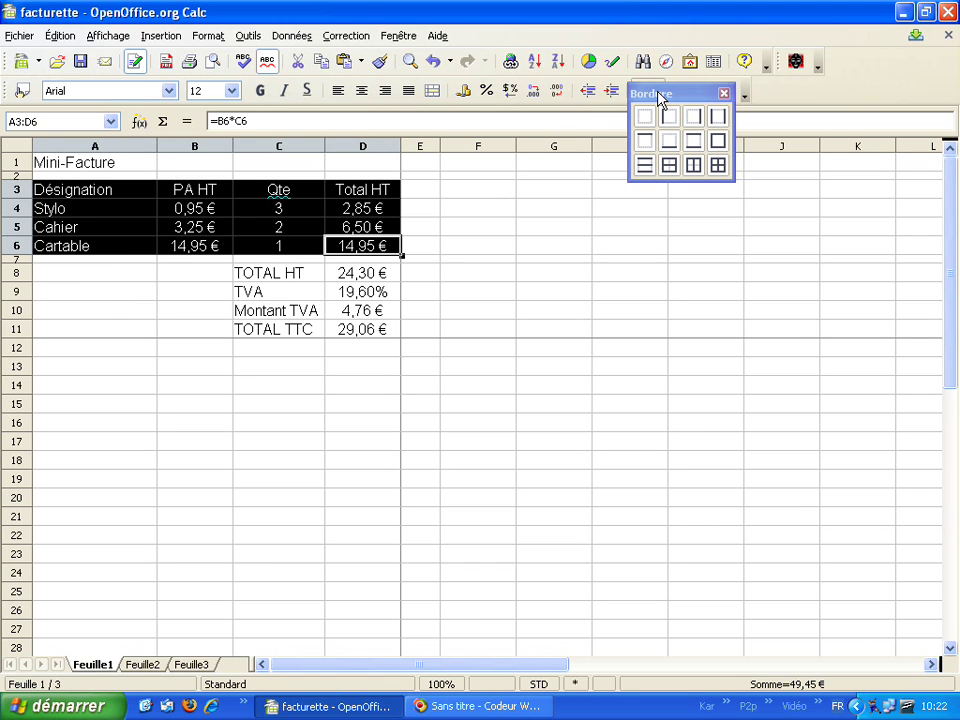
{"action": "left_click", "coordinate": [718, 166]}
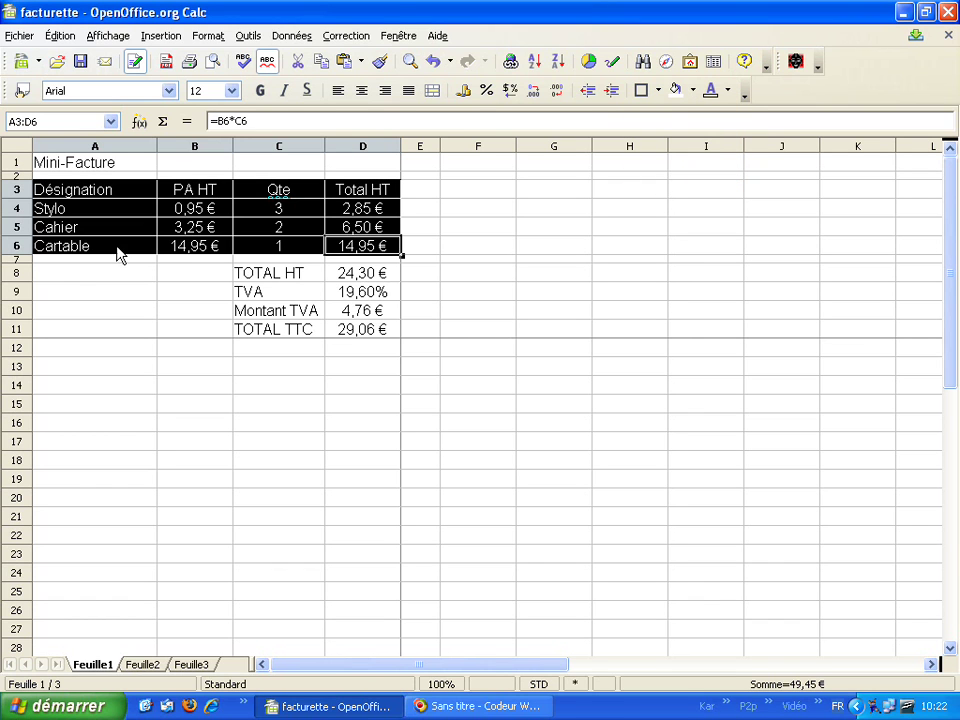
{"action": "left_click", "coordinate": [125, 272]}
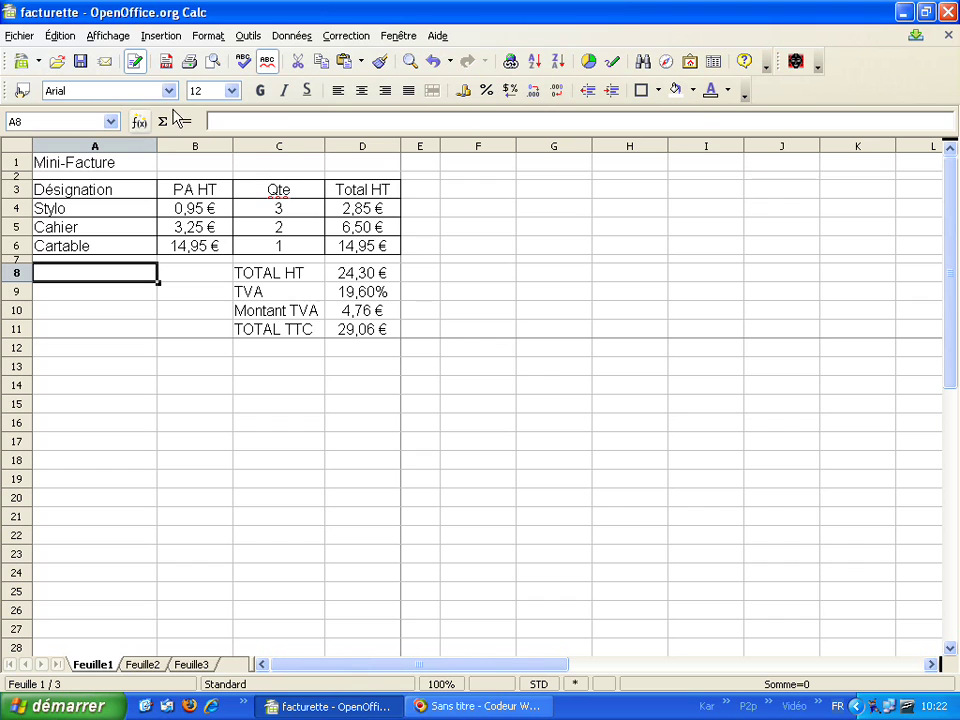
{"action": "left_click", "coordinate": [213, 63]}
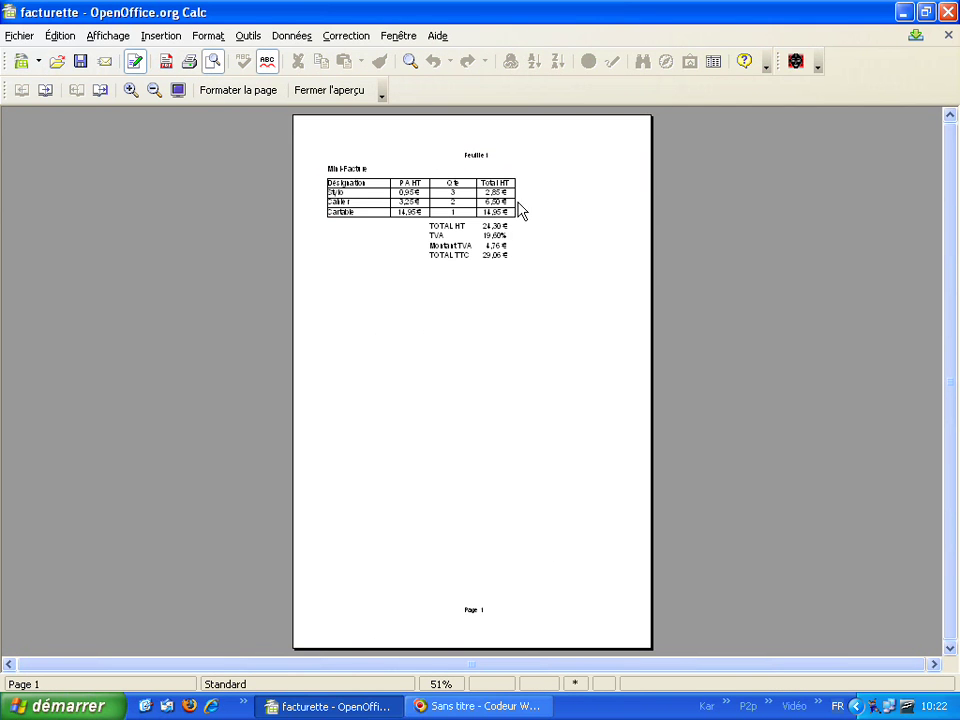
{"action": "left_click", "coordinate": [322, 91]}
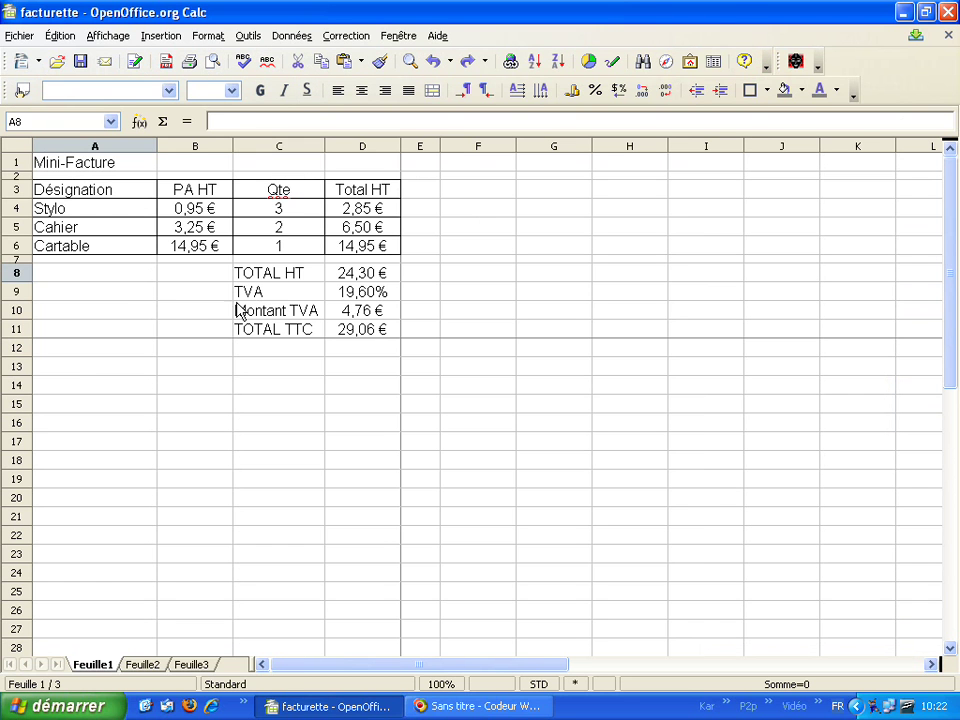
Add outer and inner borders to all cells of the totals block C8:D11 and check them in the page preview.
{"action": "left_click_drag", "start_coordinate": [265, 279], "coordinate": [362, 333]}
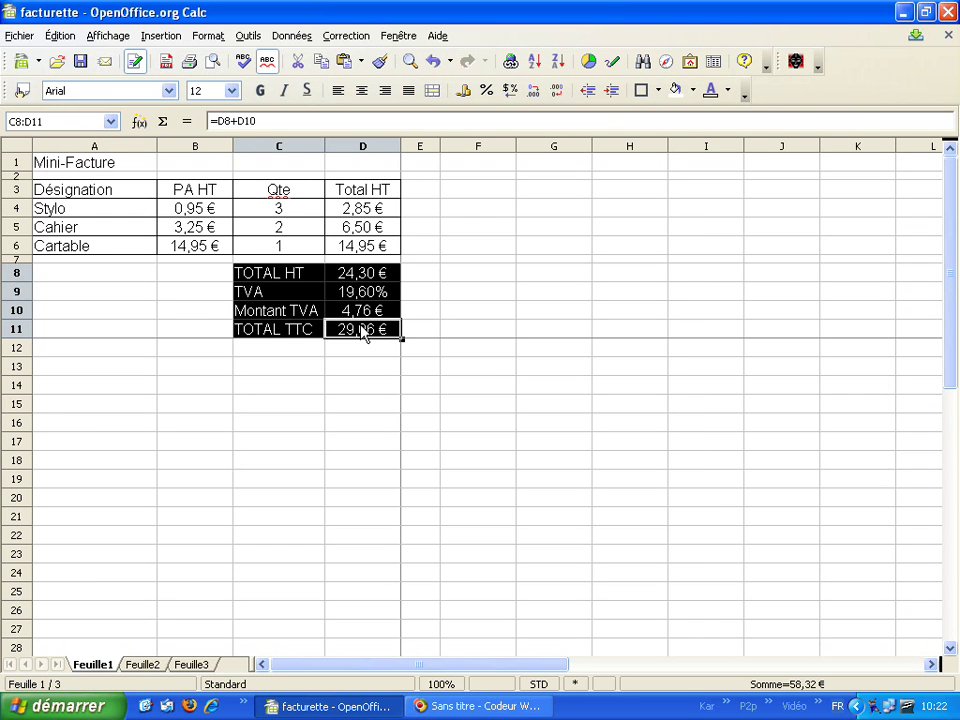
{"action": "left_click", "coordinate": [660, 93]}
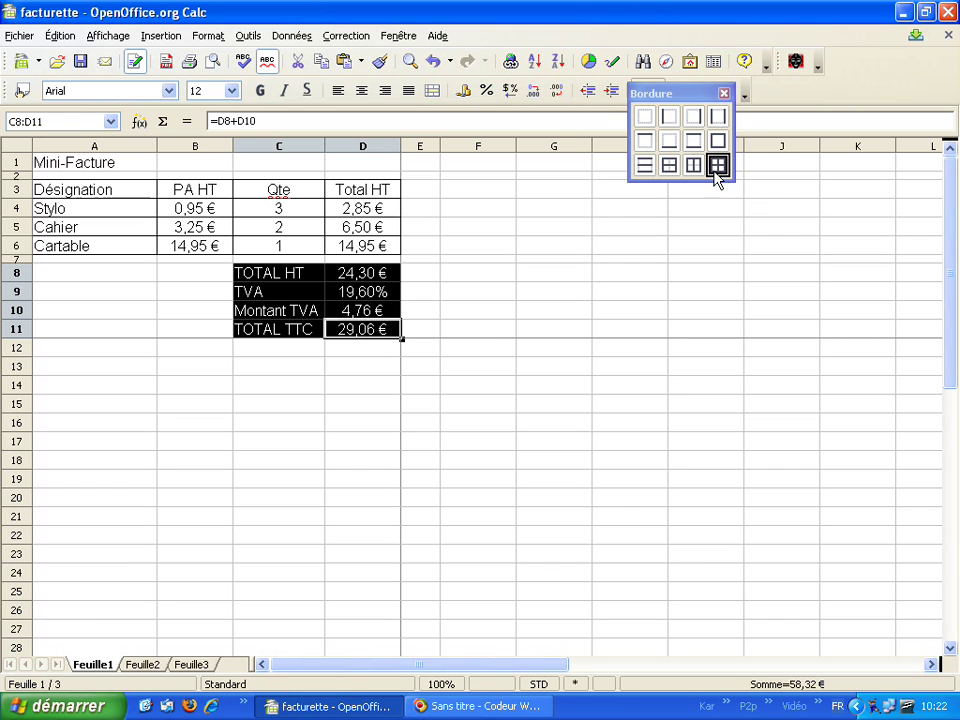
{"action": "left_click", "coordinate": [718, 165]}
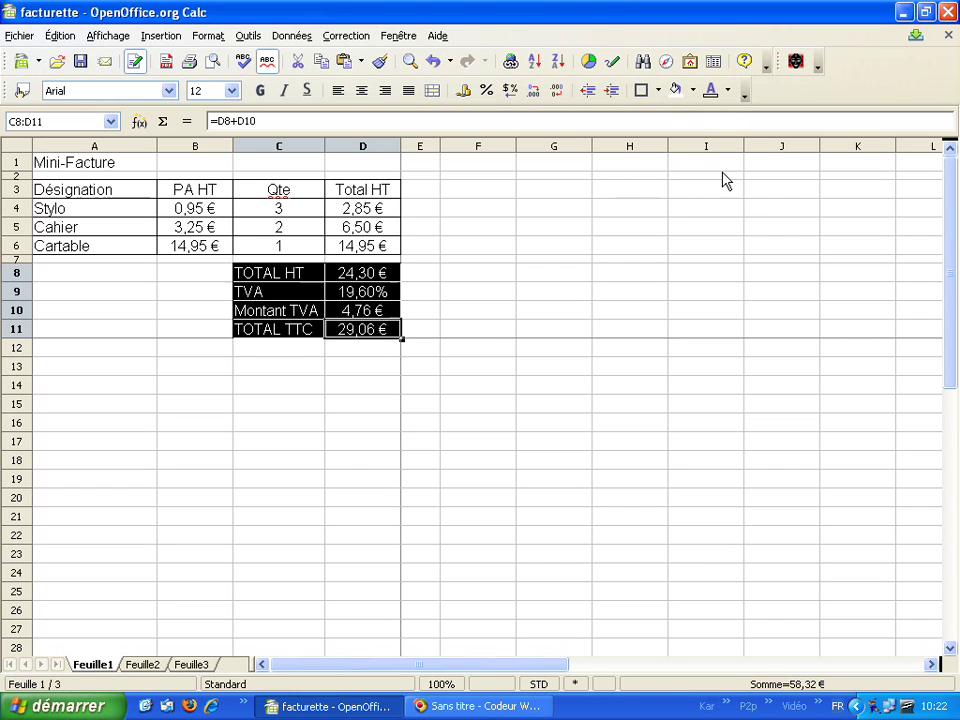
{"action": "left_click", "coordinate": [122, 300]}
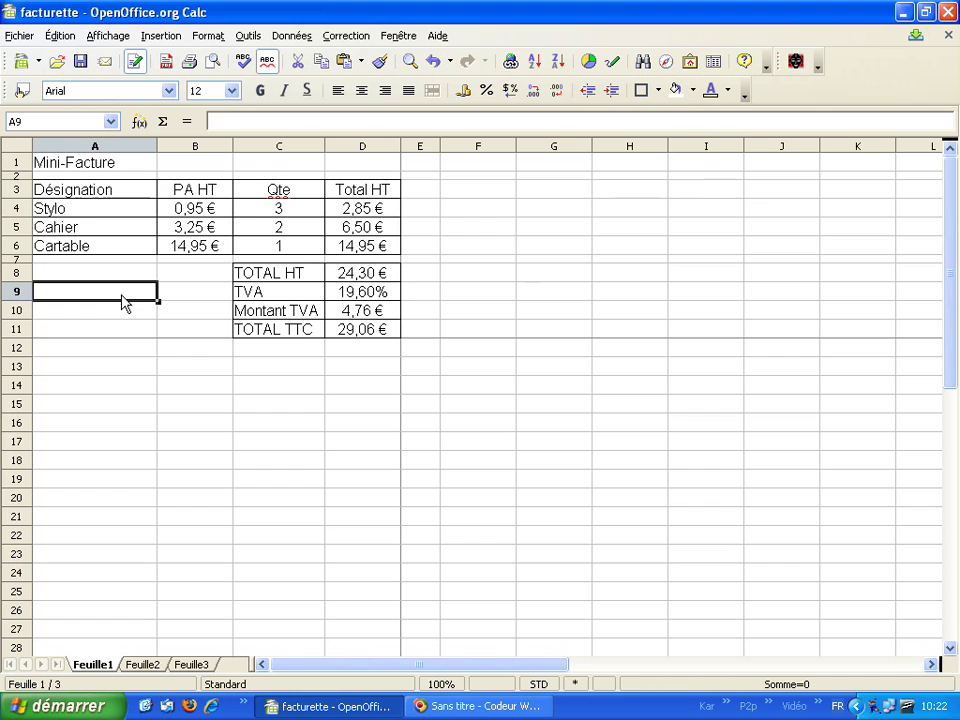
{"action": "left_click", "coordinate": [213, 66]}
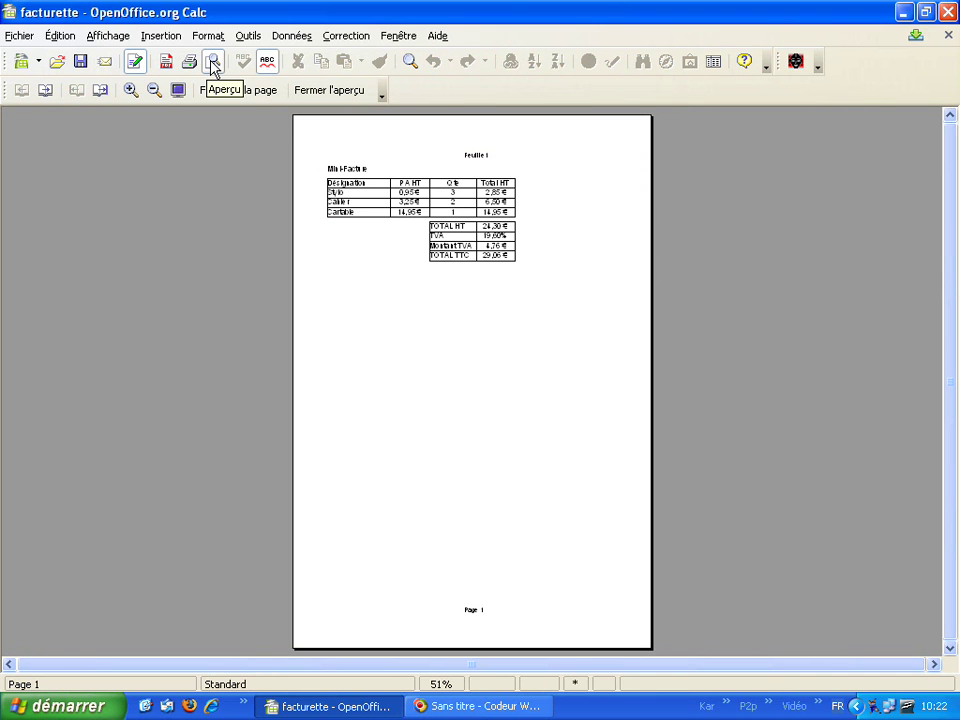
{"action": "left_click", "coordinate": [323, 91]}
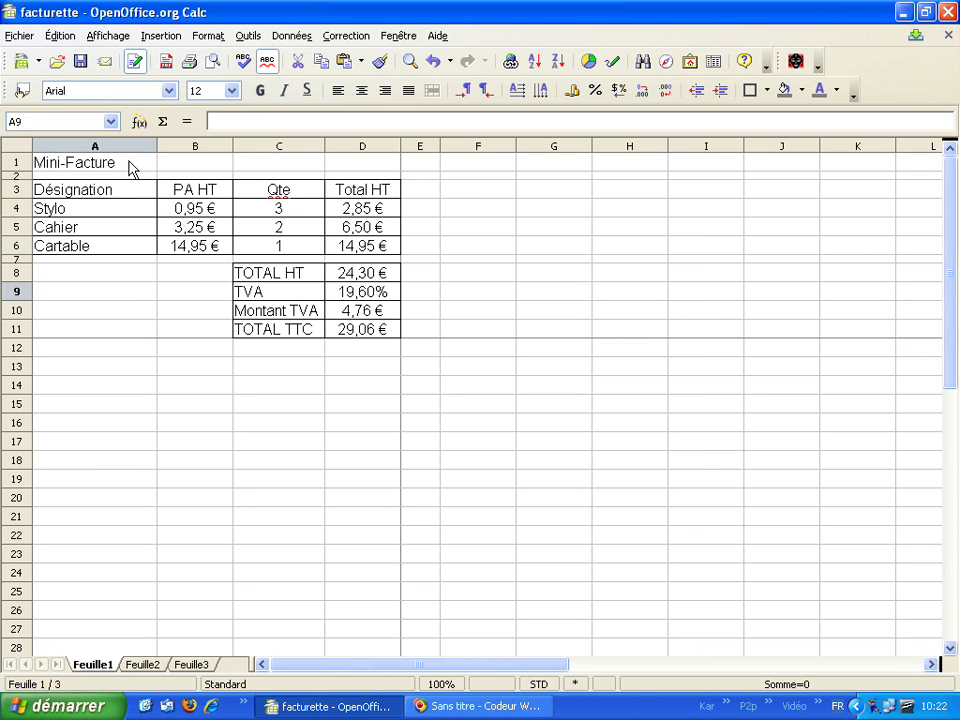
Make the Mini-Facture title in A1 bold and the column headings in A3:D3 italic.
{"action": "left_click", "coordinate": [129, 168]}
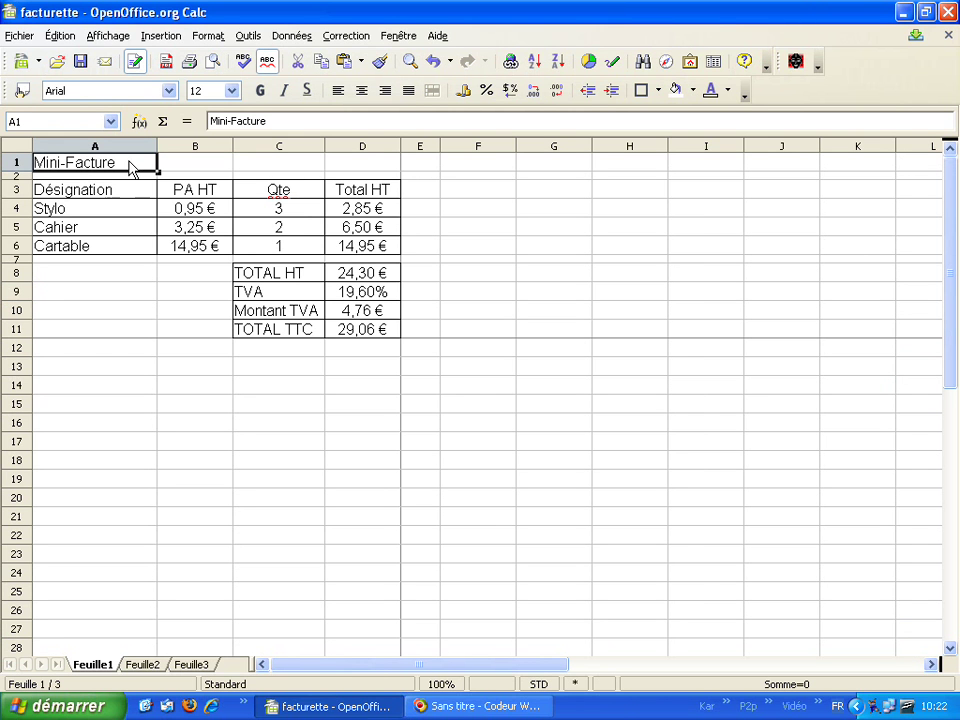
{"action": "left_click", "coordinate": [260, 91]}
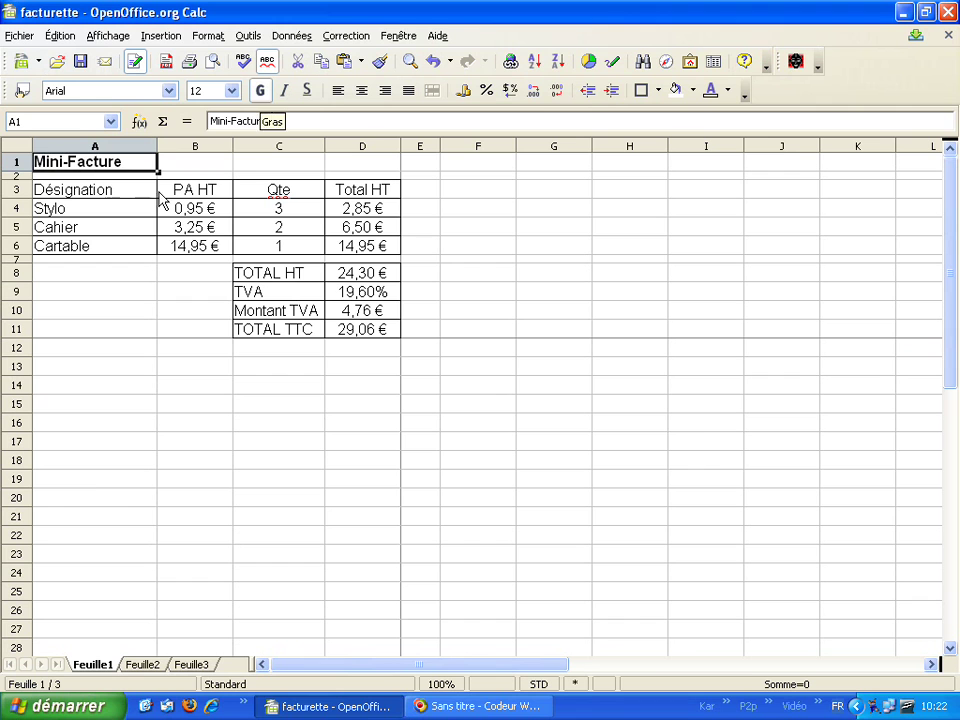
{"action": "left_click_drag", "start_coordinate": [122, 192], "coordinate": [364, 197]}
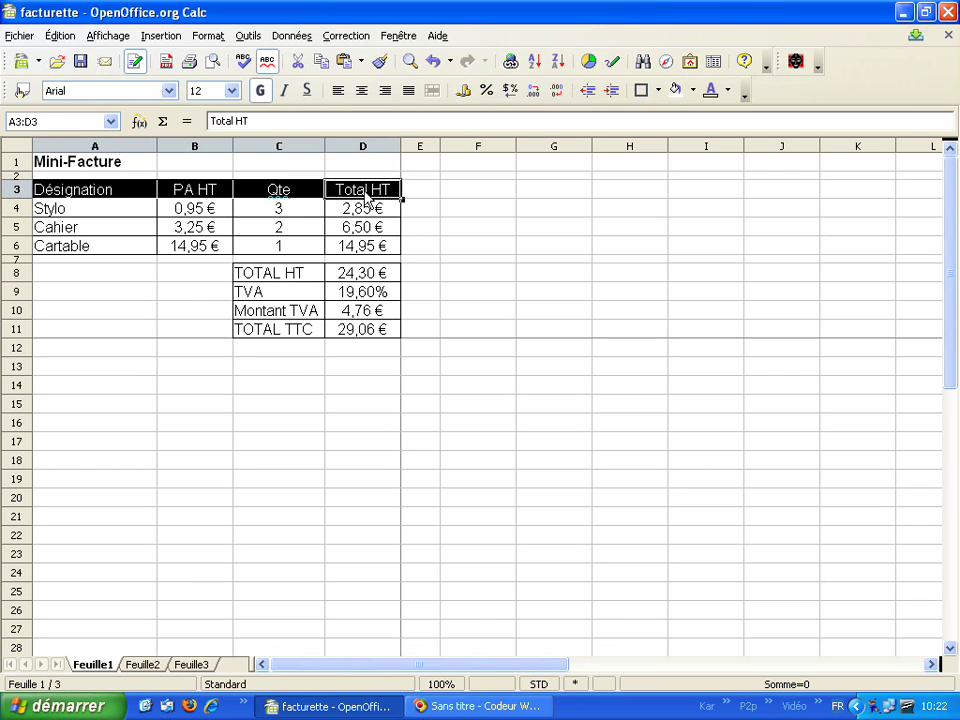
{"action": "left_click", "coordinate": [286, 92]}
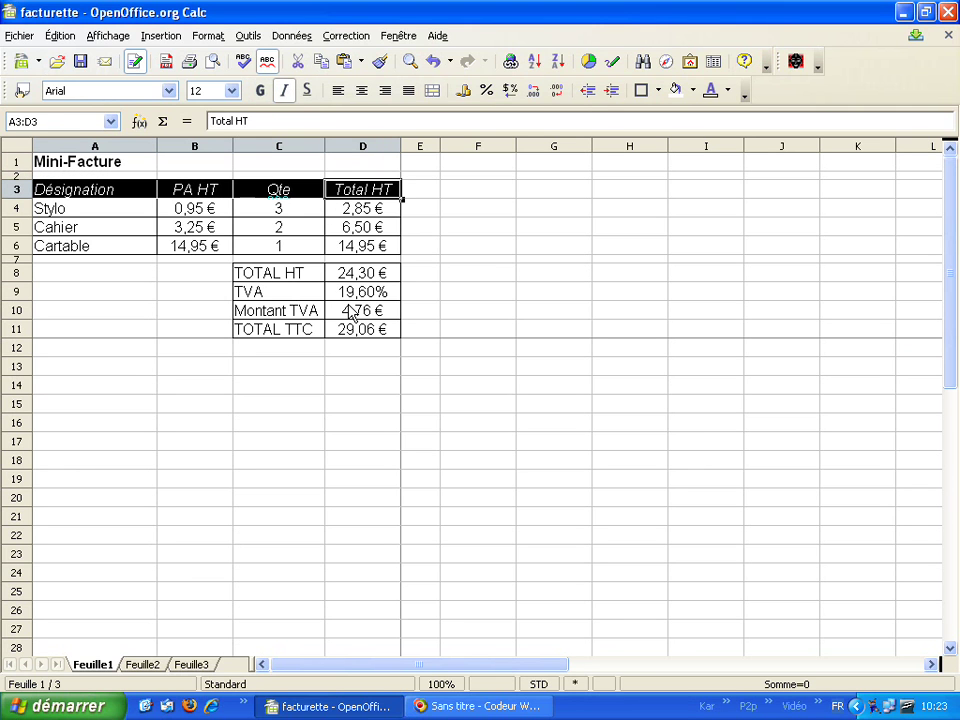
Make the TOTAL HT cells C8:D8 and the TOTAL TTC cells C11:D11 bold.
{"action": "left_click", "coordinate": [316, 279]}
{"action": "left_click_drag", "start_coordinate": [316, 279], "coordinate": [364, 279]}
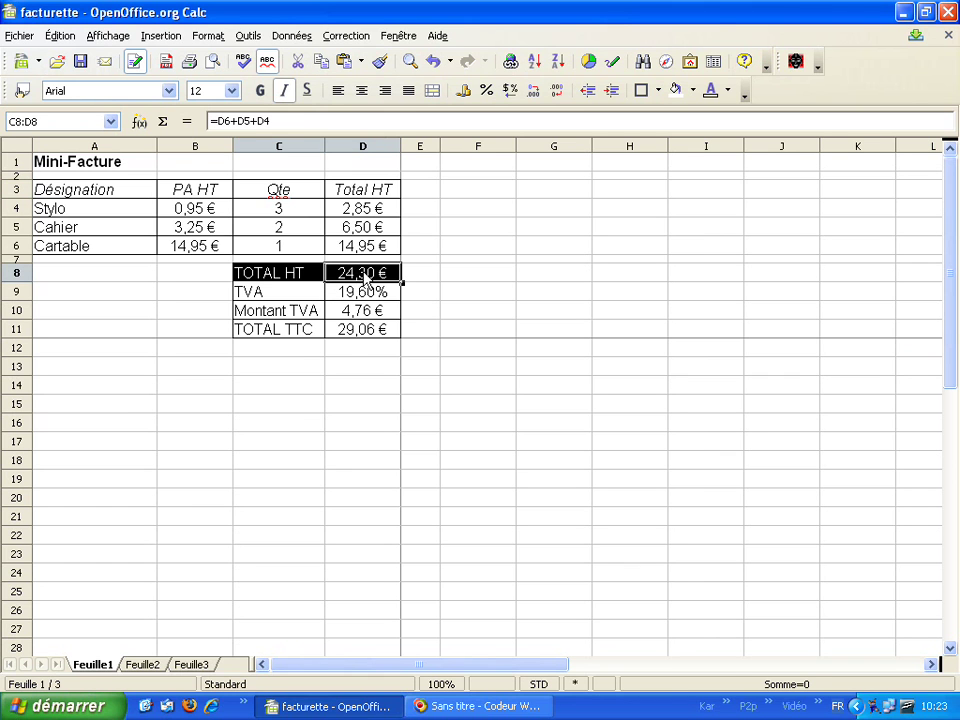
{"action": "left_click", "coordinate": [260, 91]}
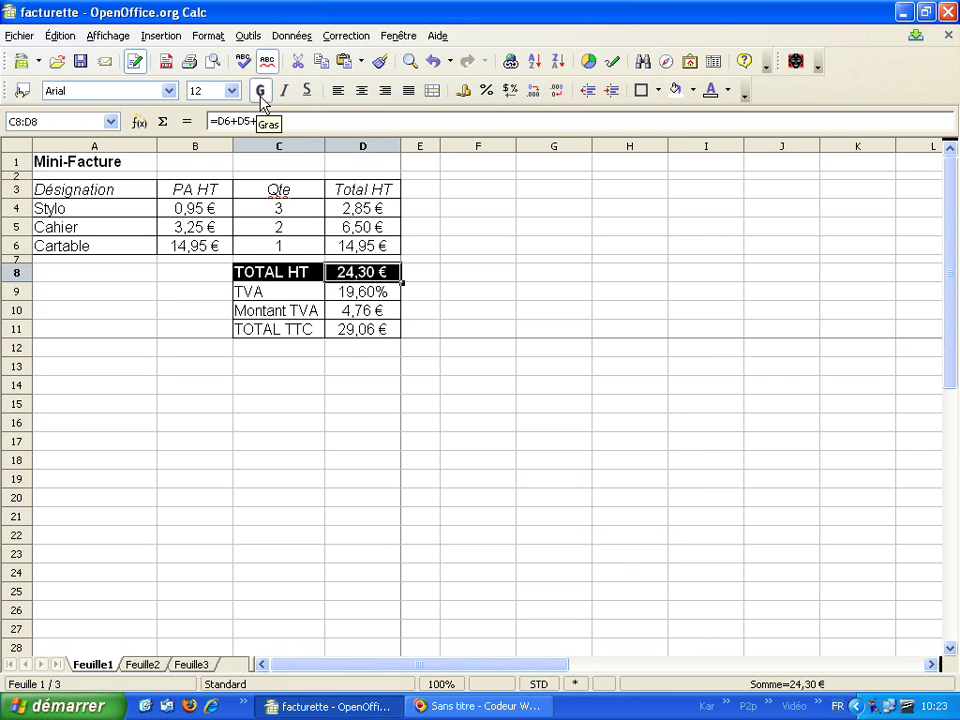
{"action": "left_click_drag", "start_coordinate": [302, 334], "coordinate": [350, 338]}
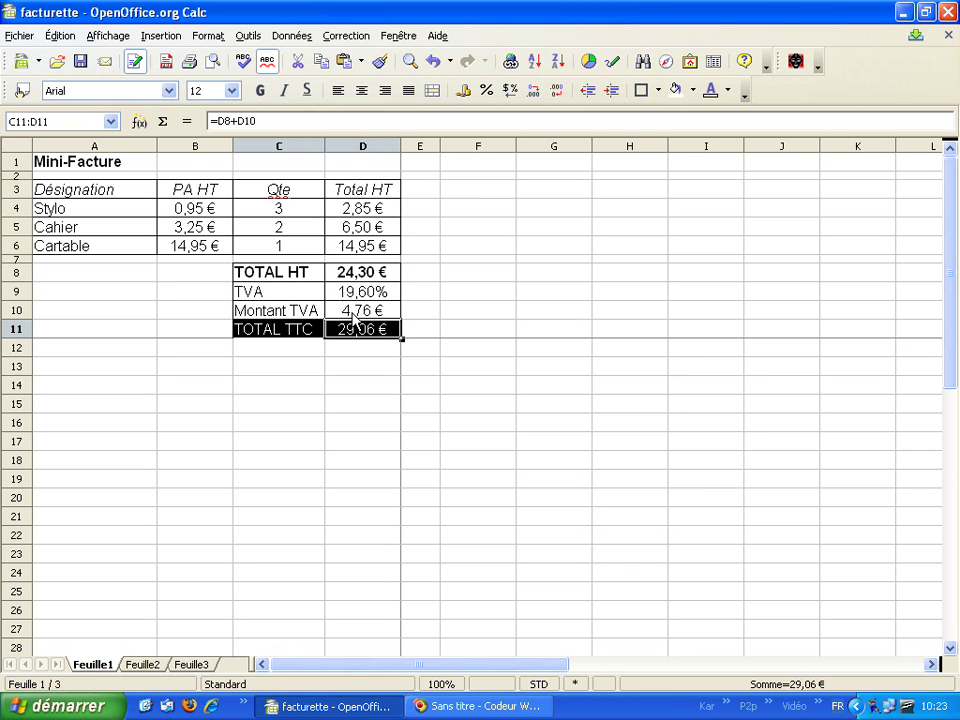
{"action": "left_click", "coordinate": [260, 91]}
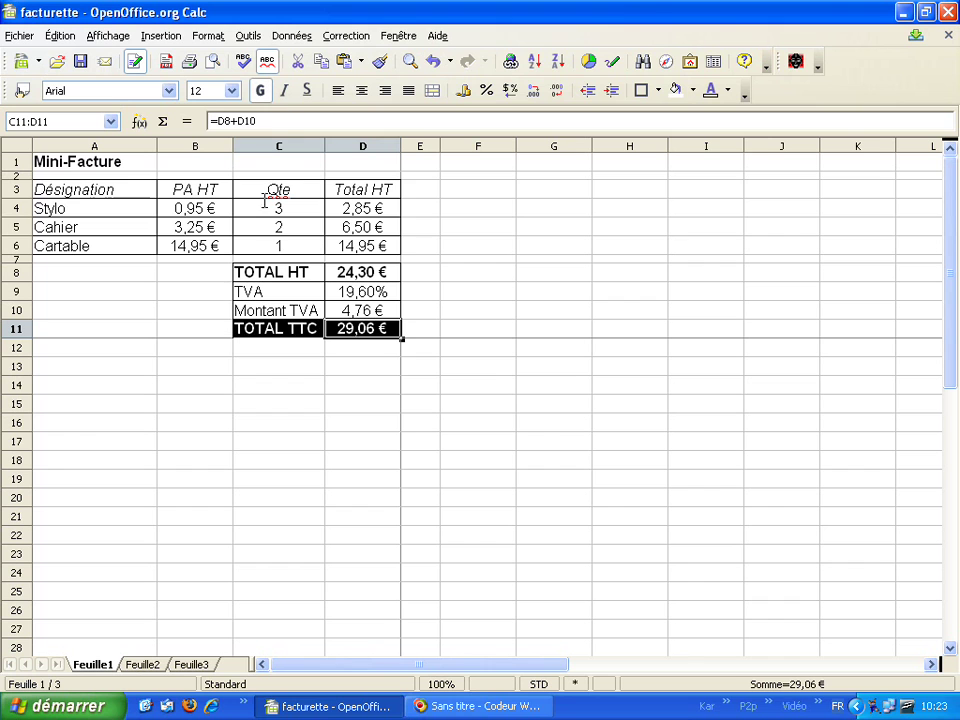
{"action": "left_click", "coordinate": [279, 272]}
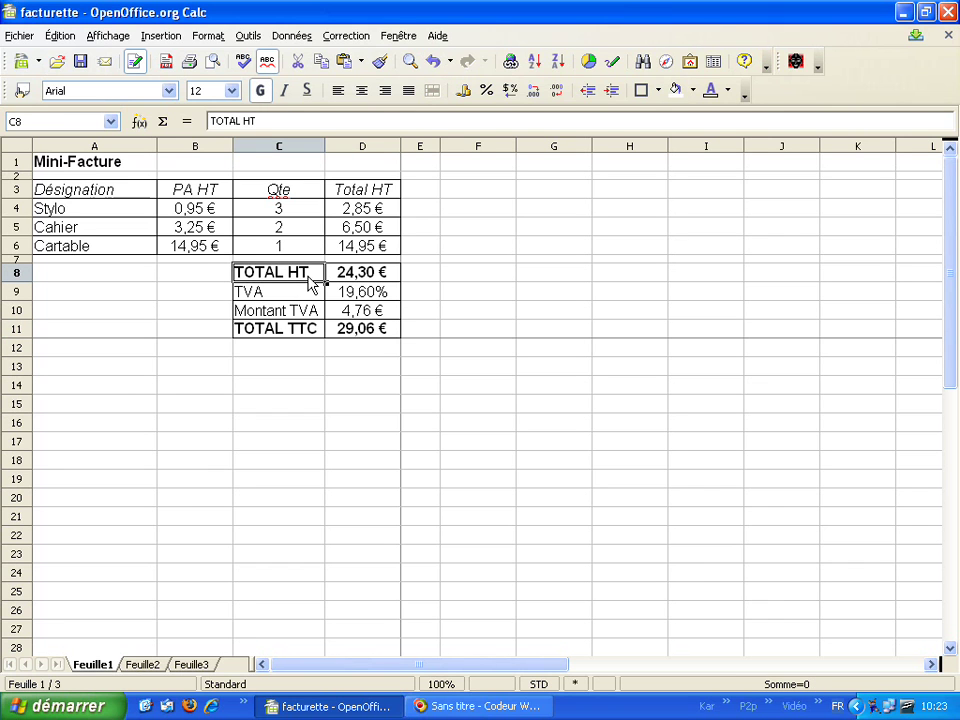
Change the font colour of the TOTAL HT cells C8:D8 to light red (Rouge clair).
{"action": "left_click_drag", "start_coordinate": [311, 281], "coordinate": [398, 273]}
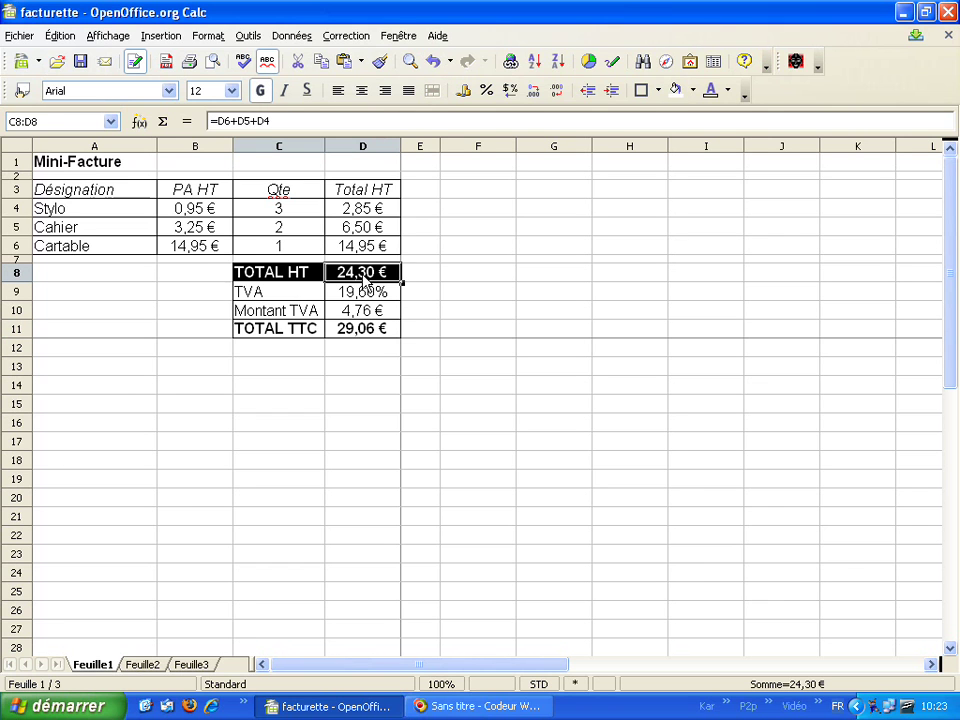
{"action": "left_click", "coordinate": [727, 97]}
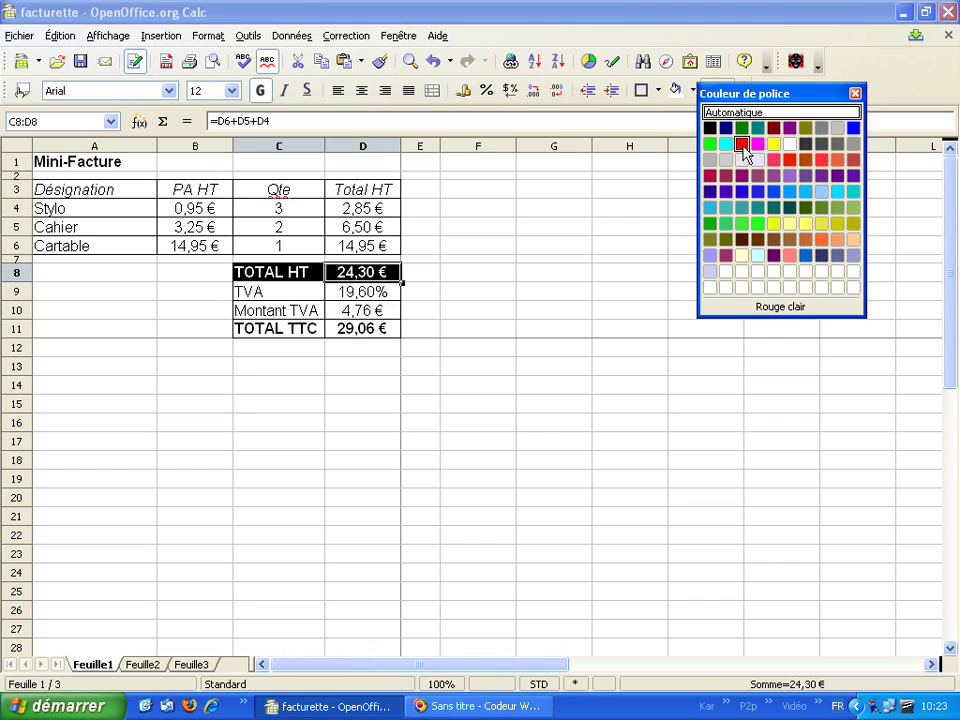
{"action": "left_click", "coordinate": [743, 147]}
{"action": "left_click", "coordinate": [184, 278]}
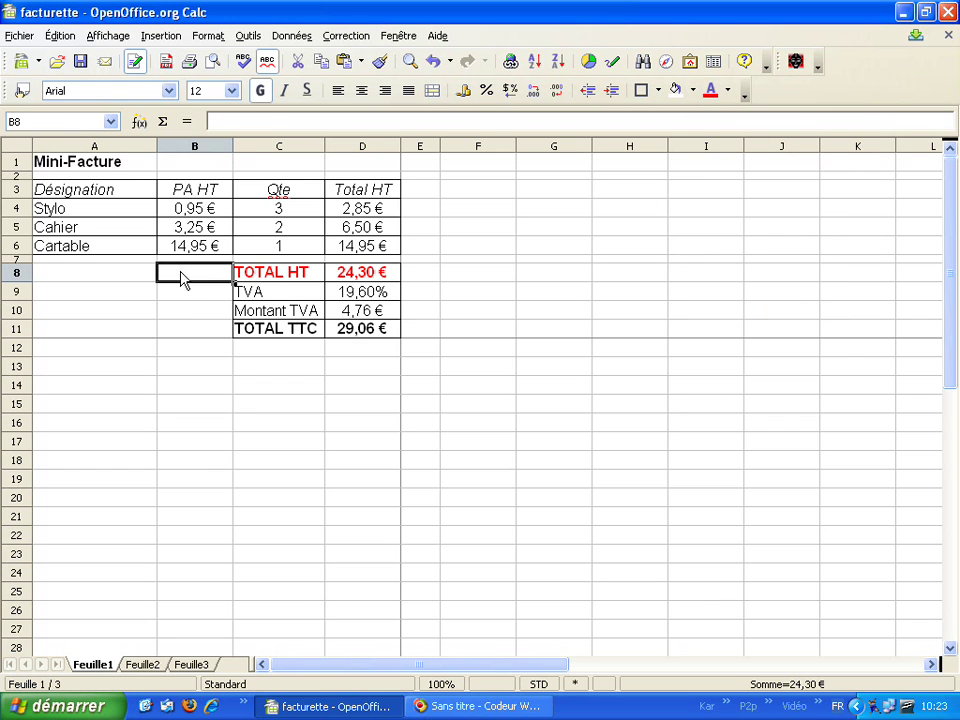
{"action": "left_click", "coordinate": [112, 298]}
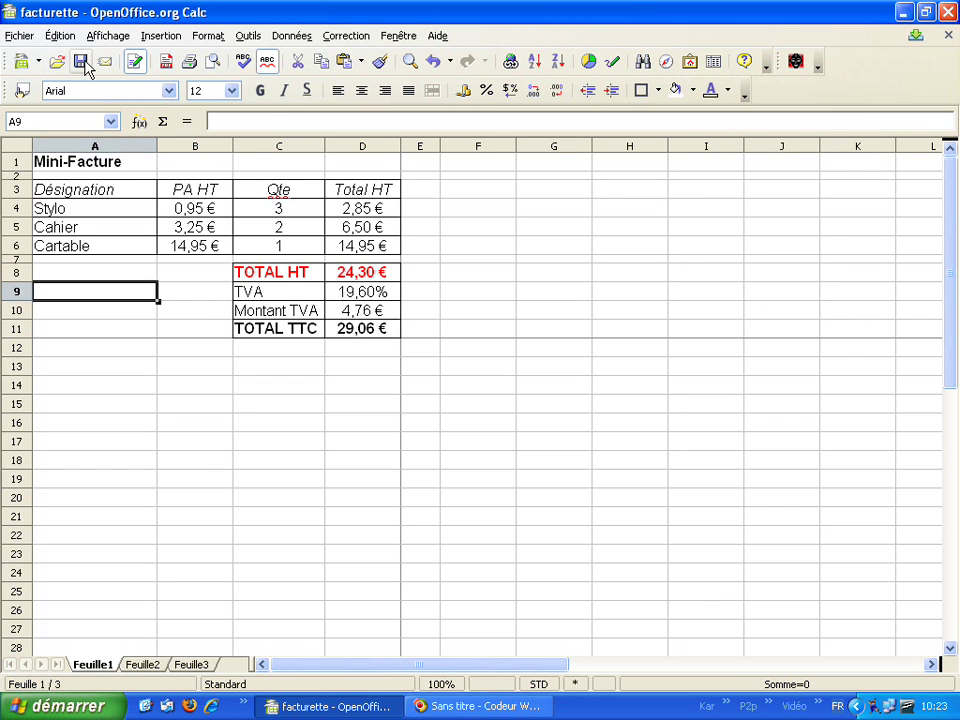
Check the formatted invoice in the page preview, enlarged to 100%, and return to the sheet.
{"action": "left_click", "coordinate": [213, 63]}
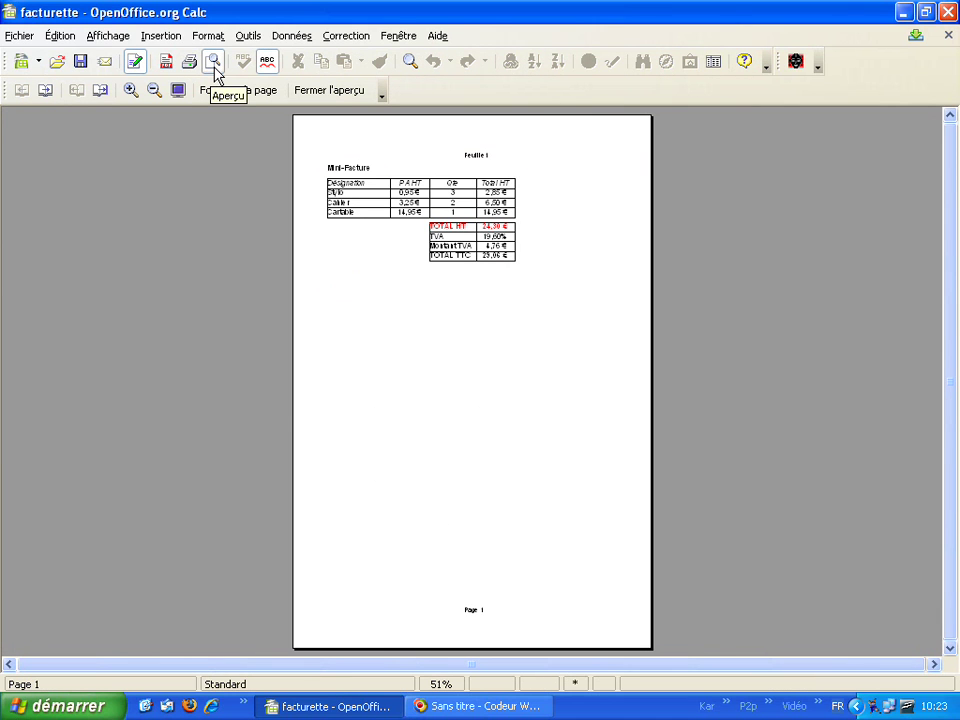
{"action": "left_click", "coordinate": [130, 91]}
{"action": "left_click", "coordinate": [130, 91]}
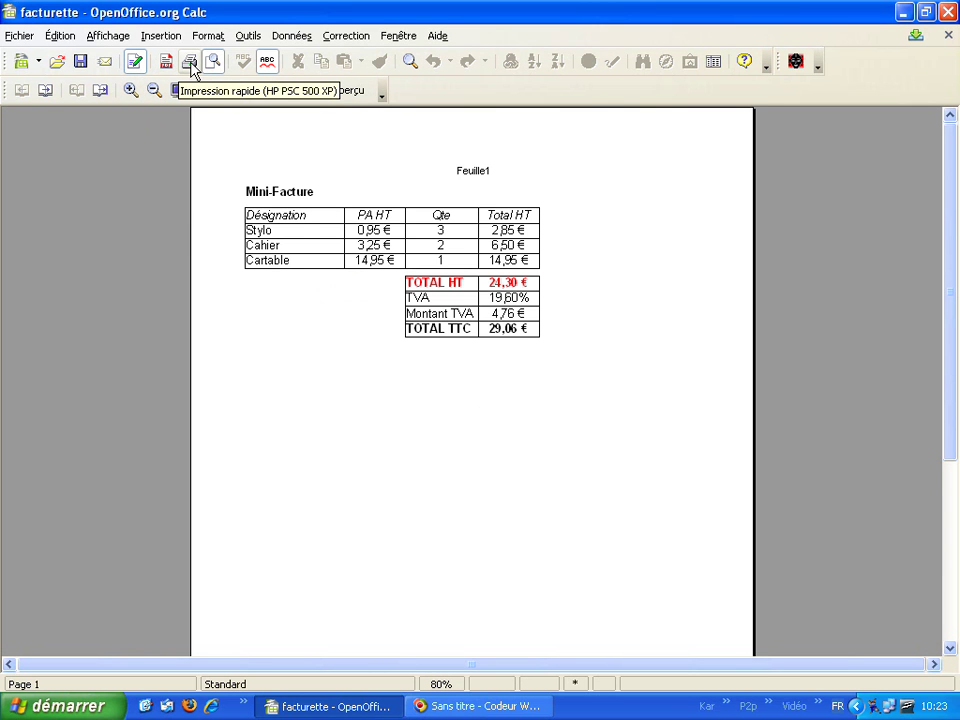
{"action": "left_click", "coordinate": [131, 90]}
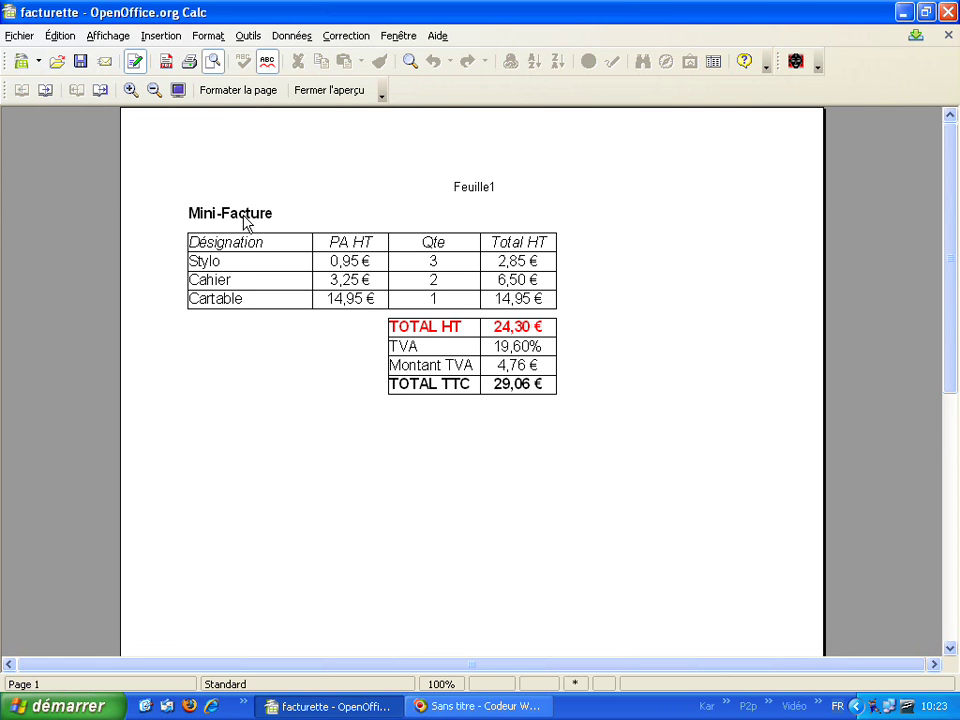
{"action": "left_click", "coordinate": [333, 92]}
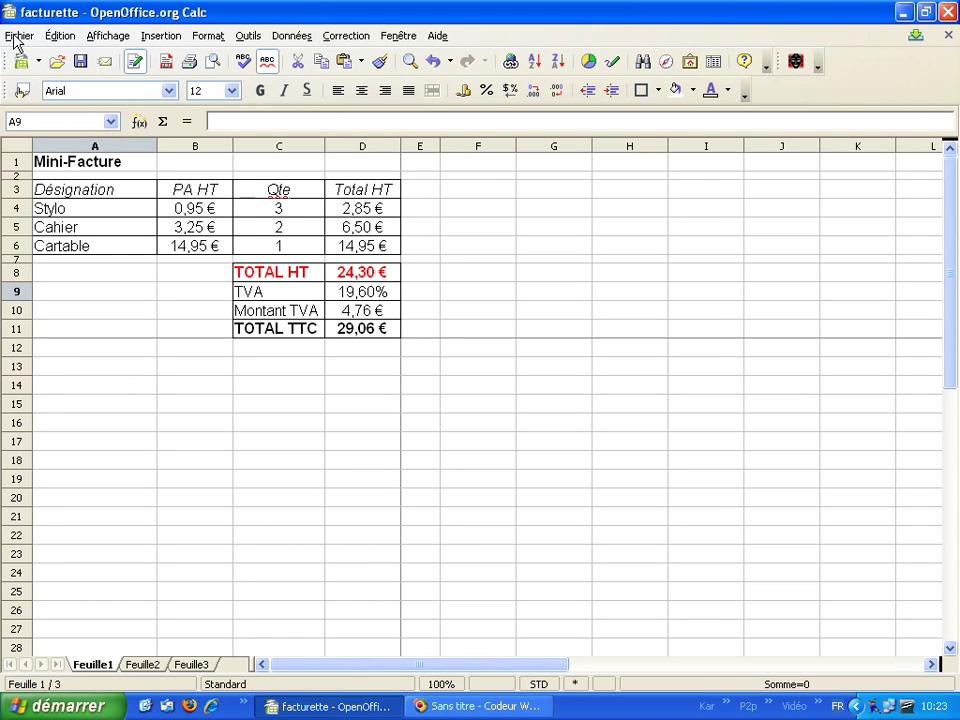
Save the changes to the facturette document and switch to the Feuille3 sheet.
{"action": "left_click", "coordinate": [81, 63]}
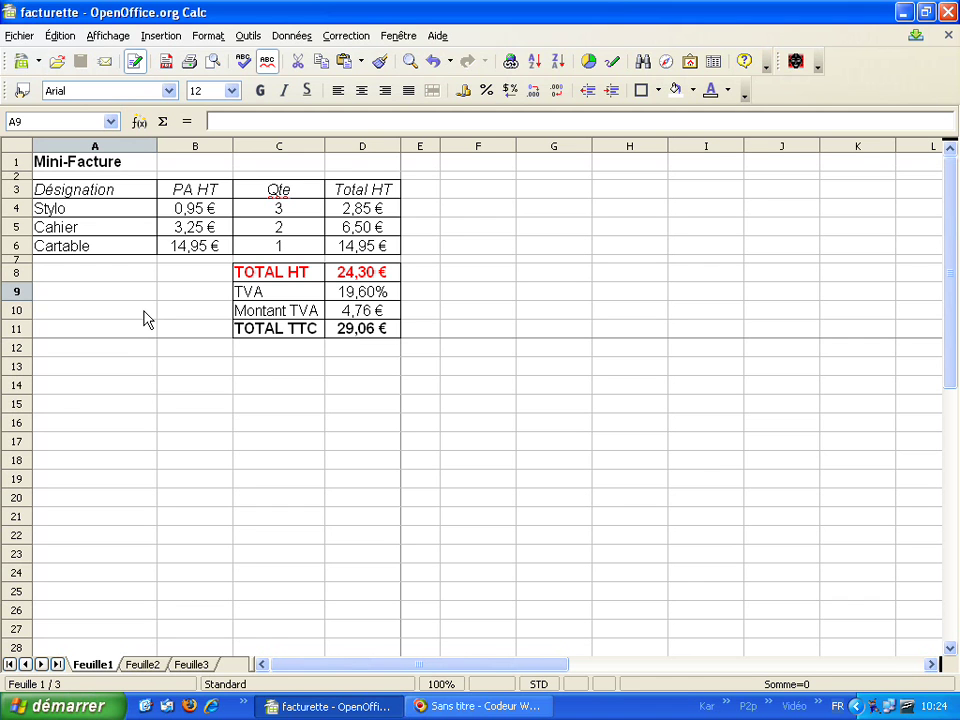
{"action": "left_click", "coordinate": [190, 665]}
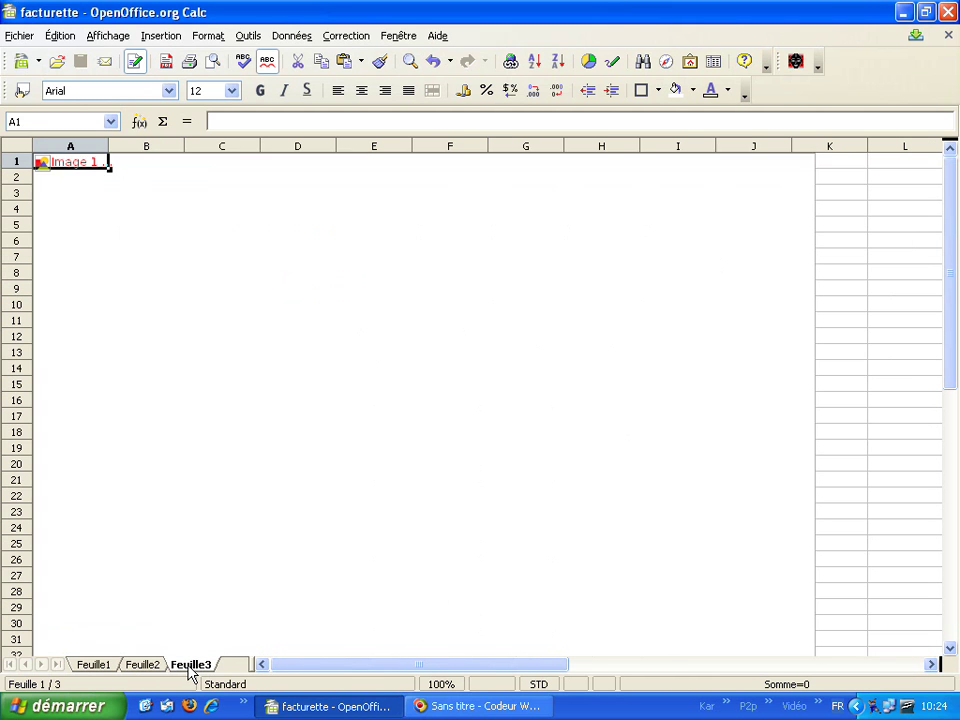